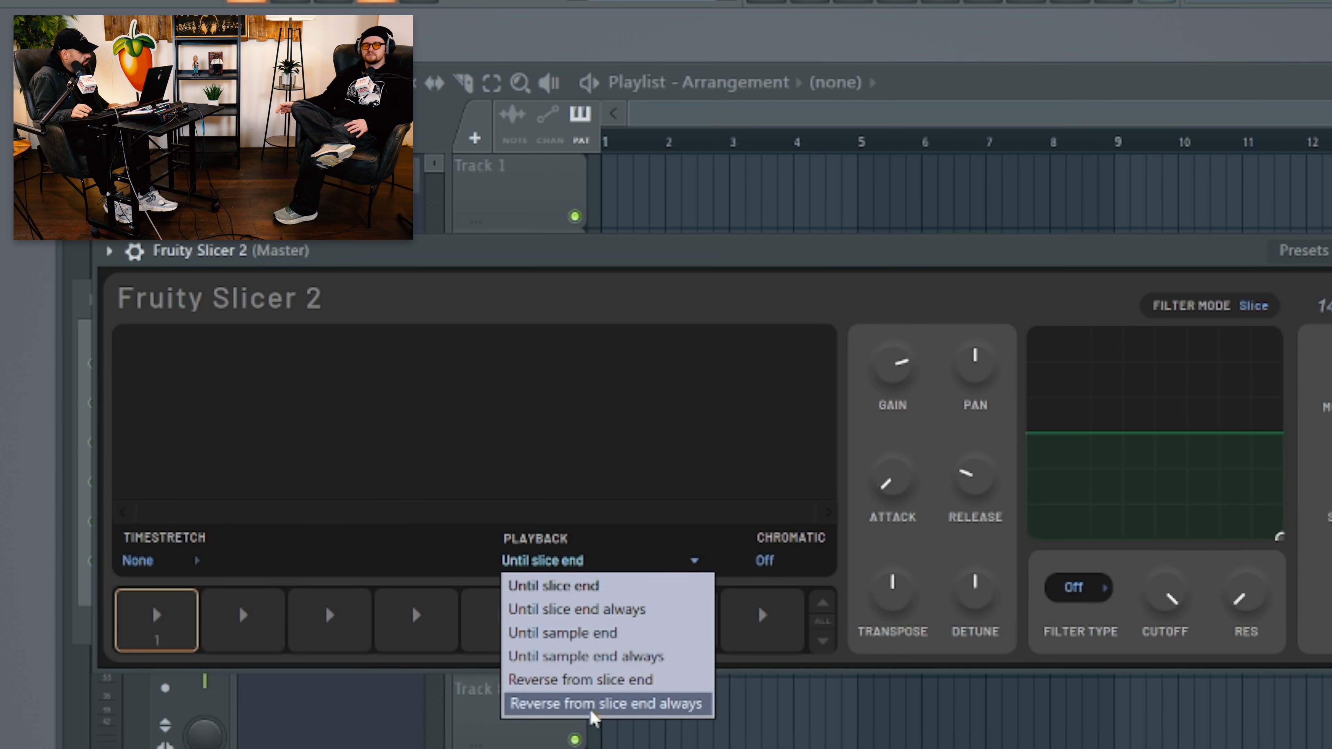
Turn chromatic playback on for the first slice and switch it off again
click(763, 562)
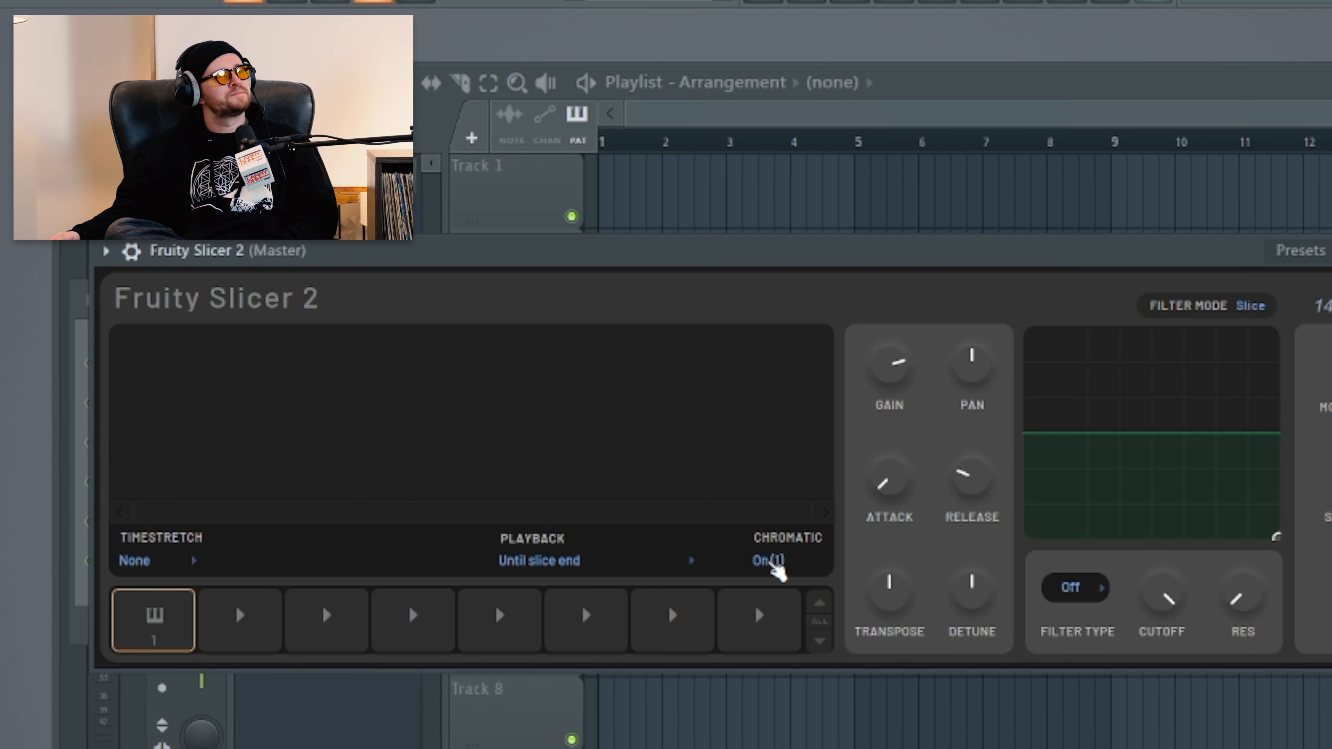
click(767, 562)
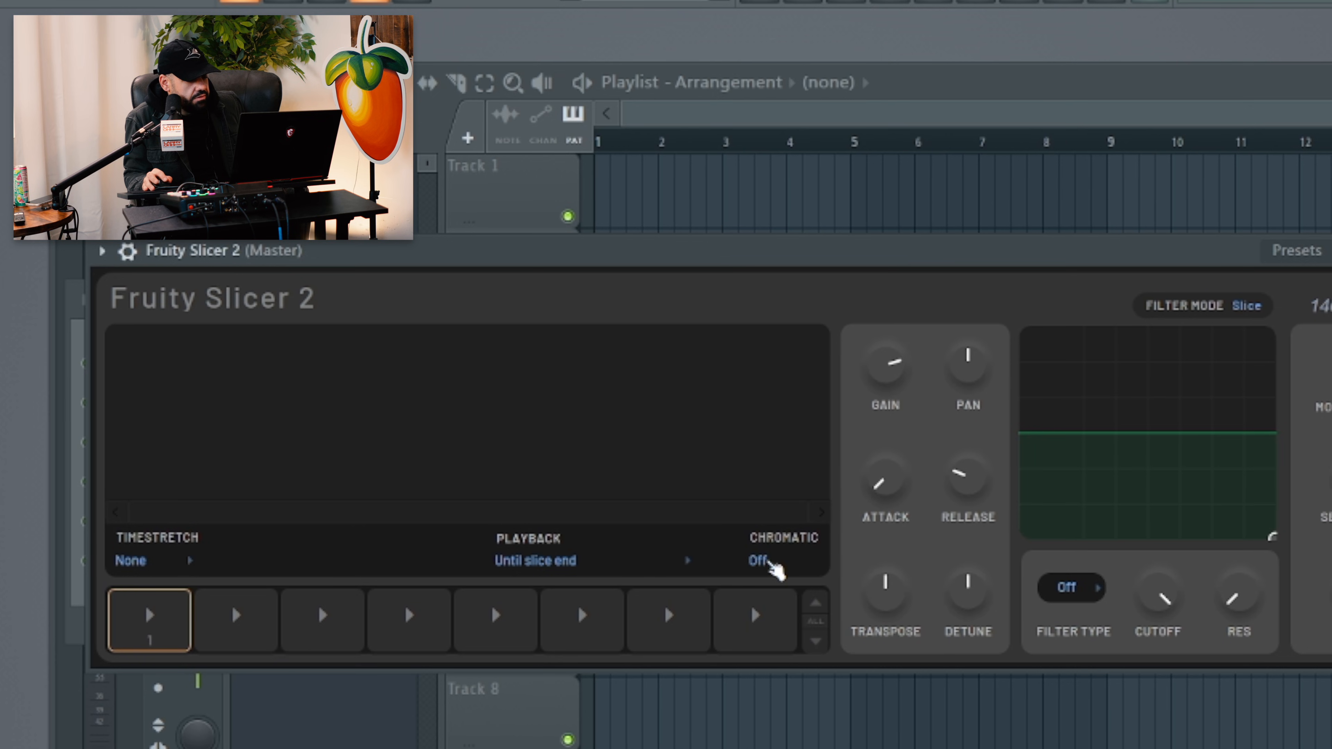
right_click(890, 368)
click(884, 366)
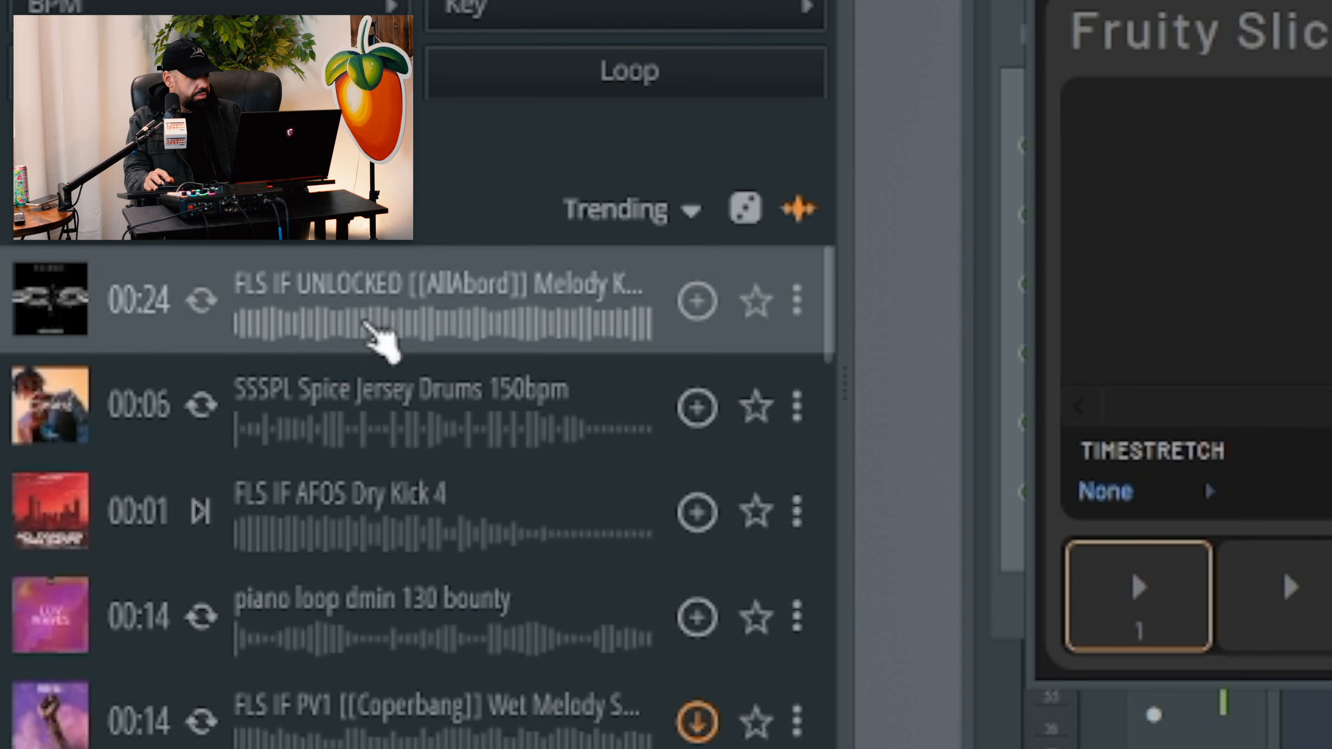
Audition several trending samples in the browser, including the AllAbord melody and the DBM FA2 120 choir loop
click(362, 326)
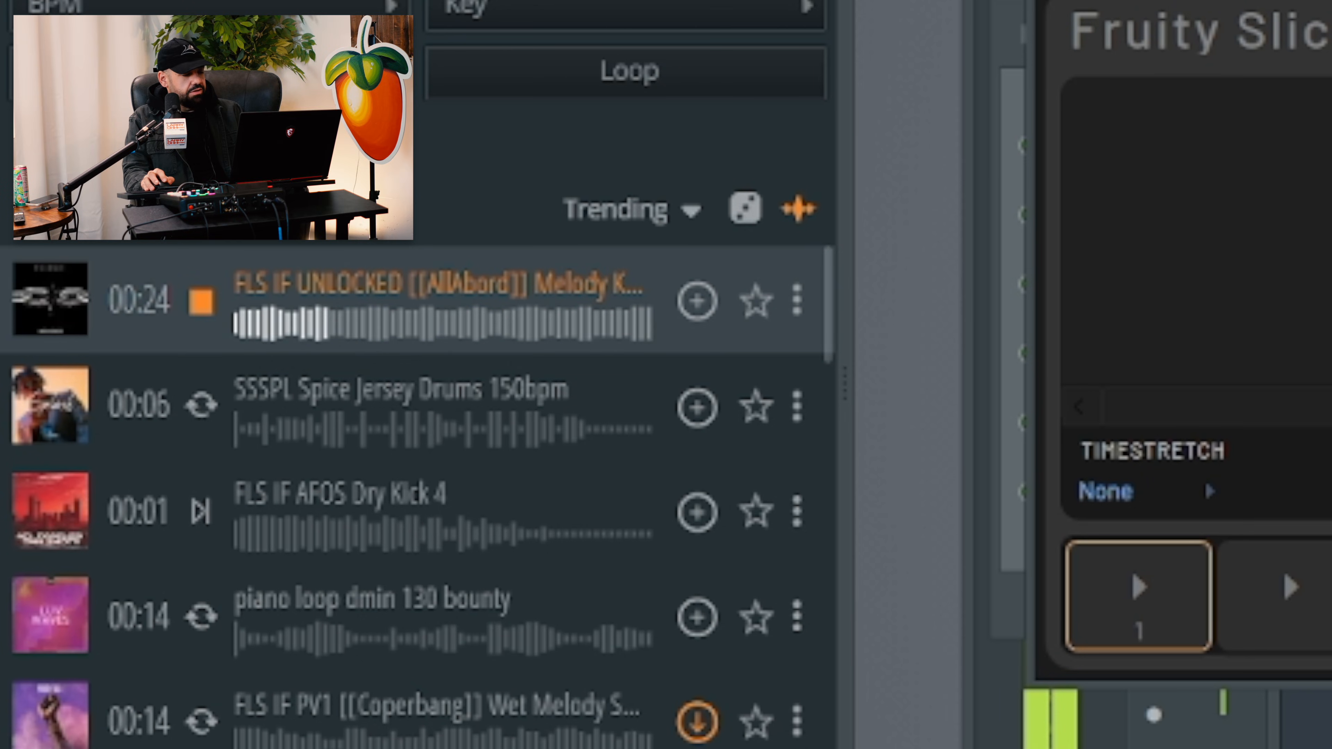
scroll(373, 682, down, 2)
click(373, 711)
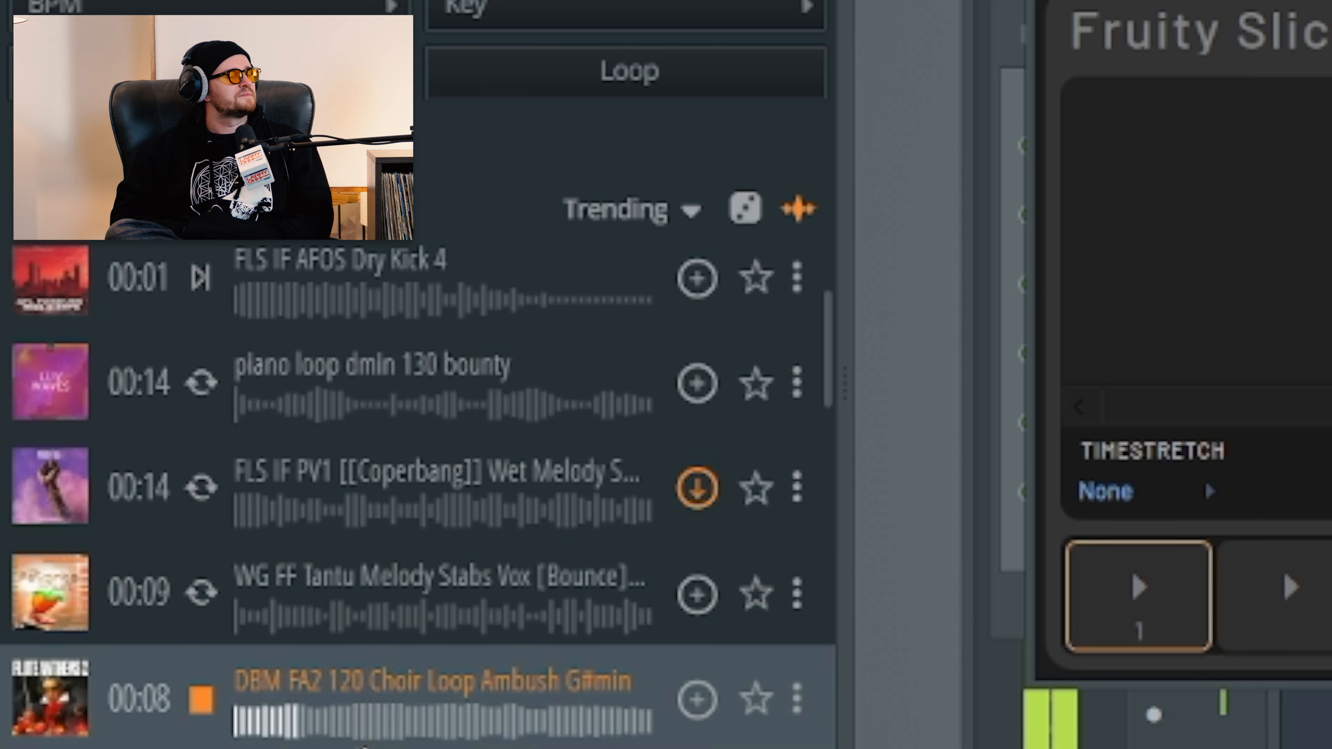
scroll(372, 709, down, 2)
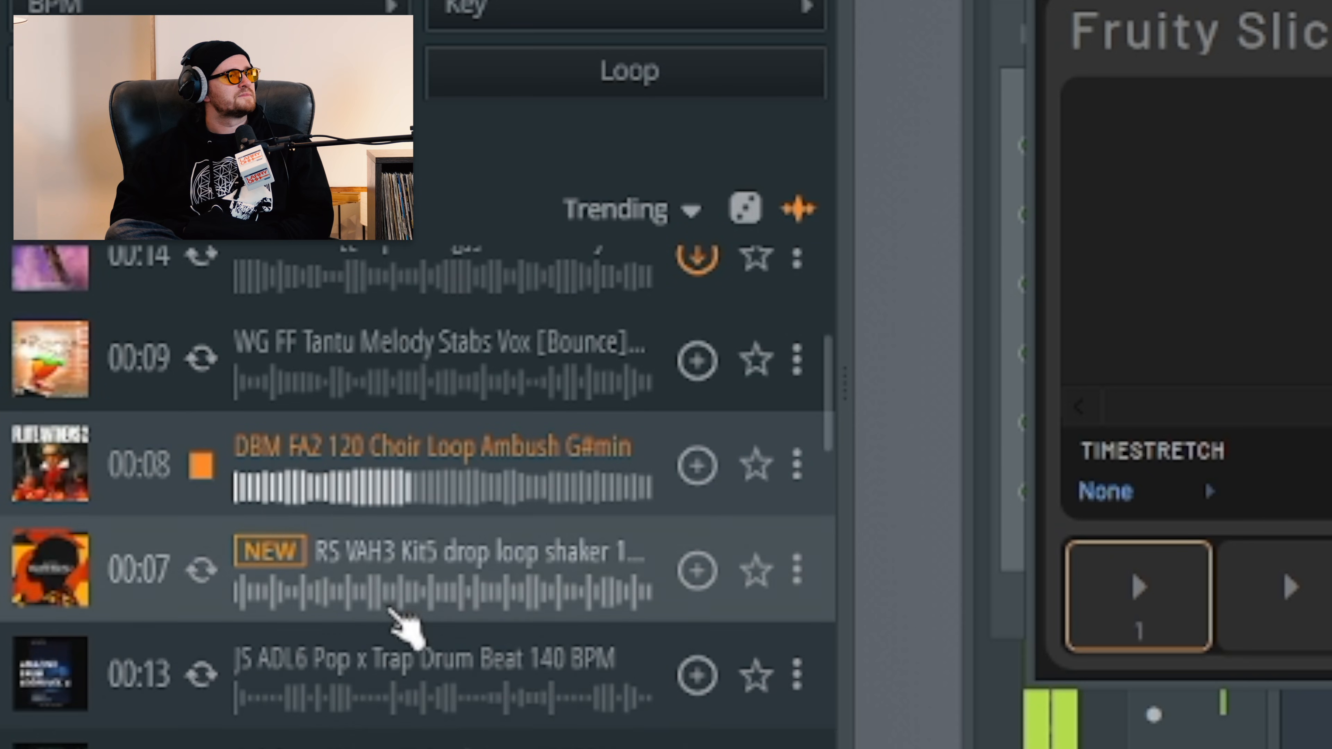
click(381, 614)
Load the DBM FA2 120 Choir Loop Ambush G#min sample from the browser into Fruity Slicer 2
click(375, 491)
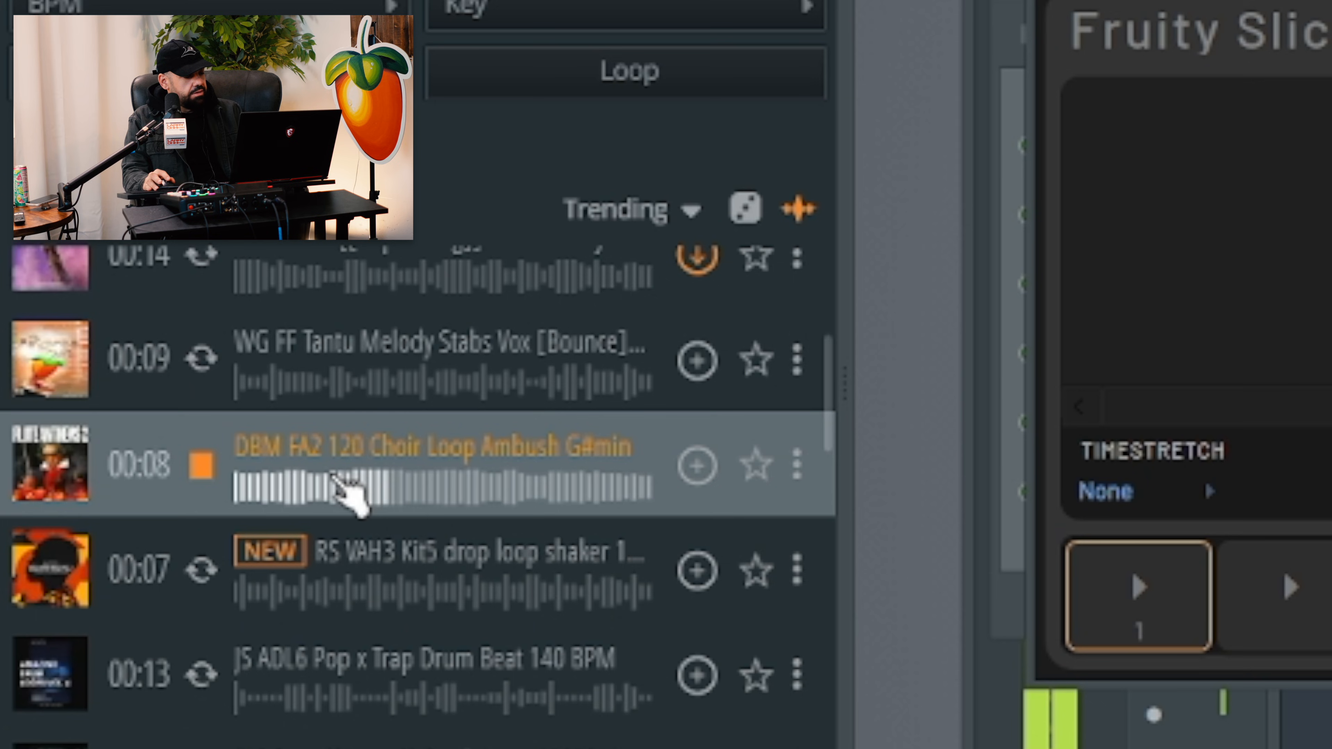
drag(346, 496, 1331, 251)
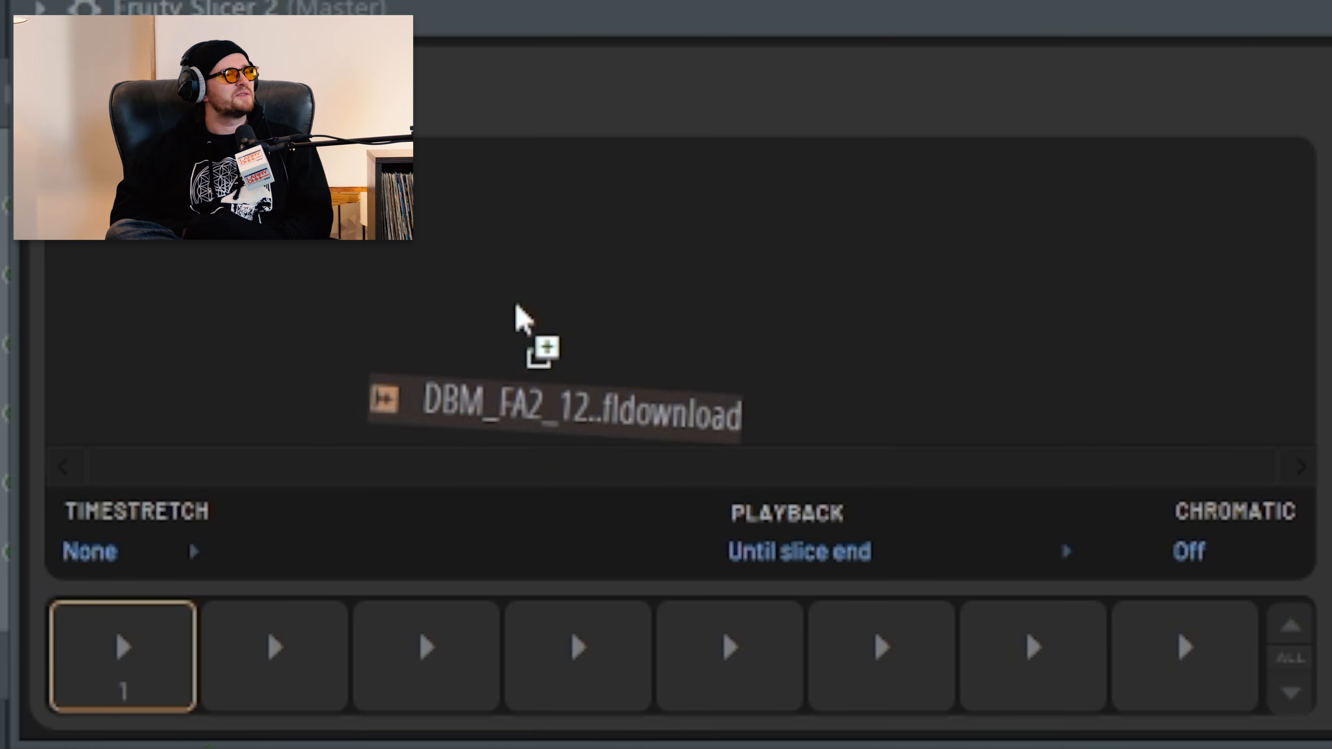
drag(516, 306, 661, 327)
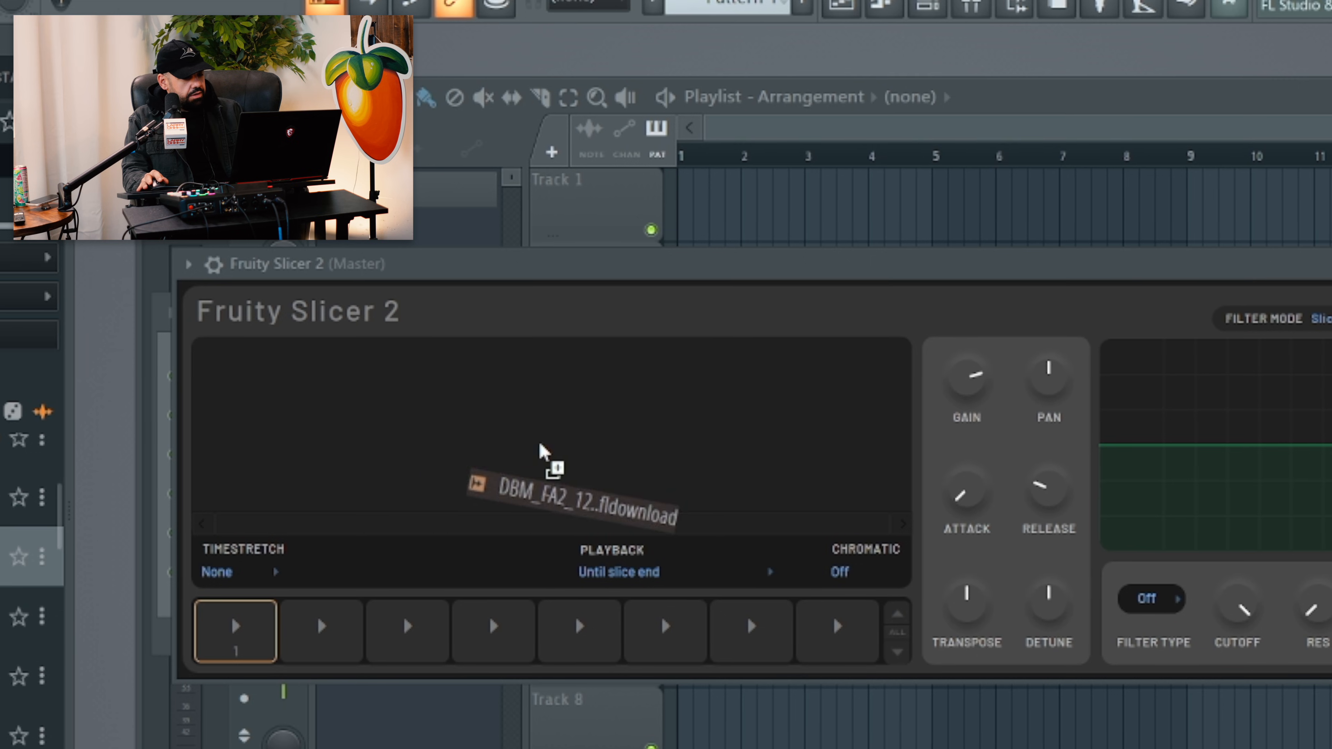
drag(540, 451, 426, 452)
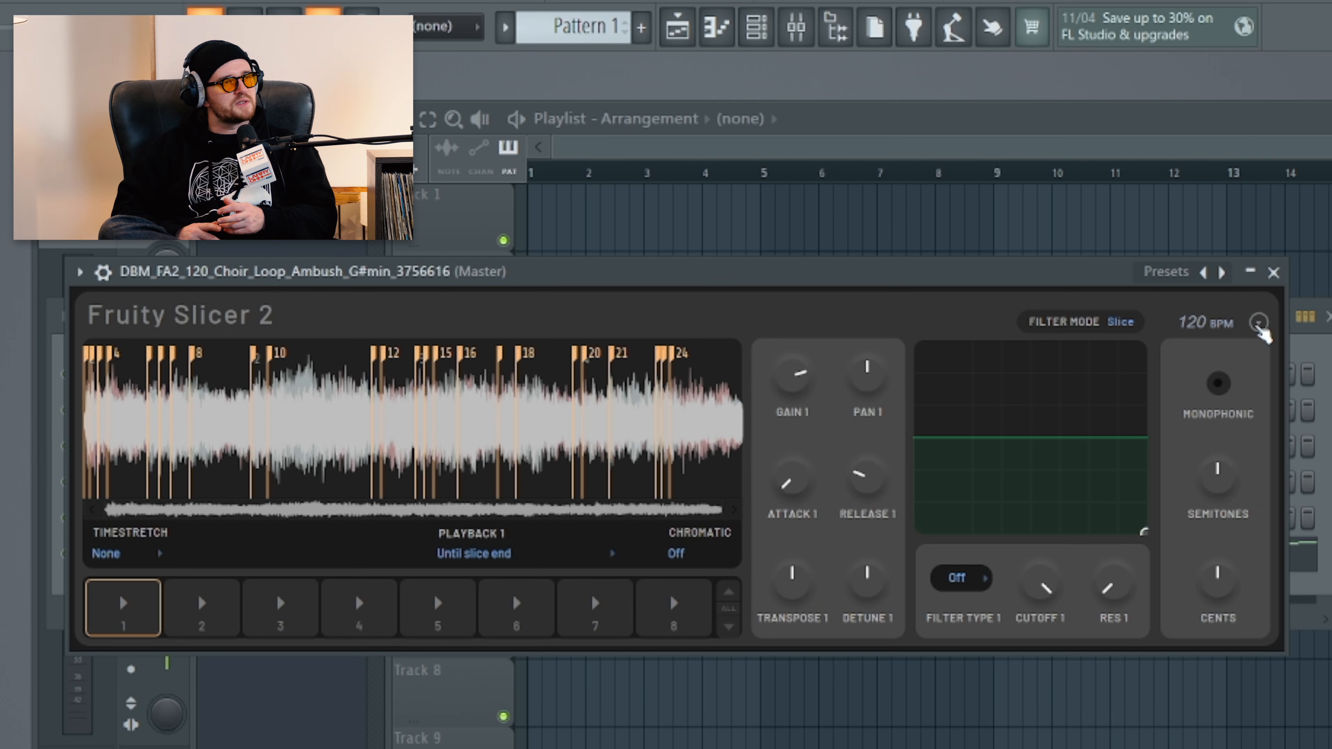
Lower the slicer's tempo to 108 BPM and audition several of the first slices
drag(1196, 327, 1196, 347)
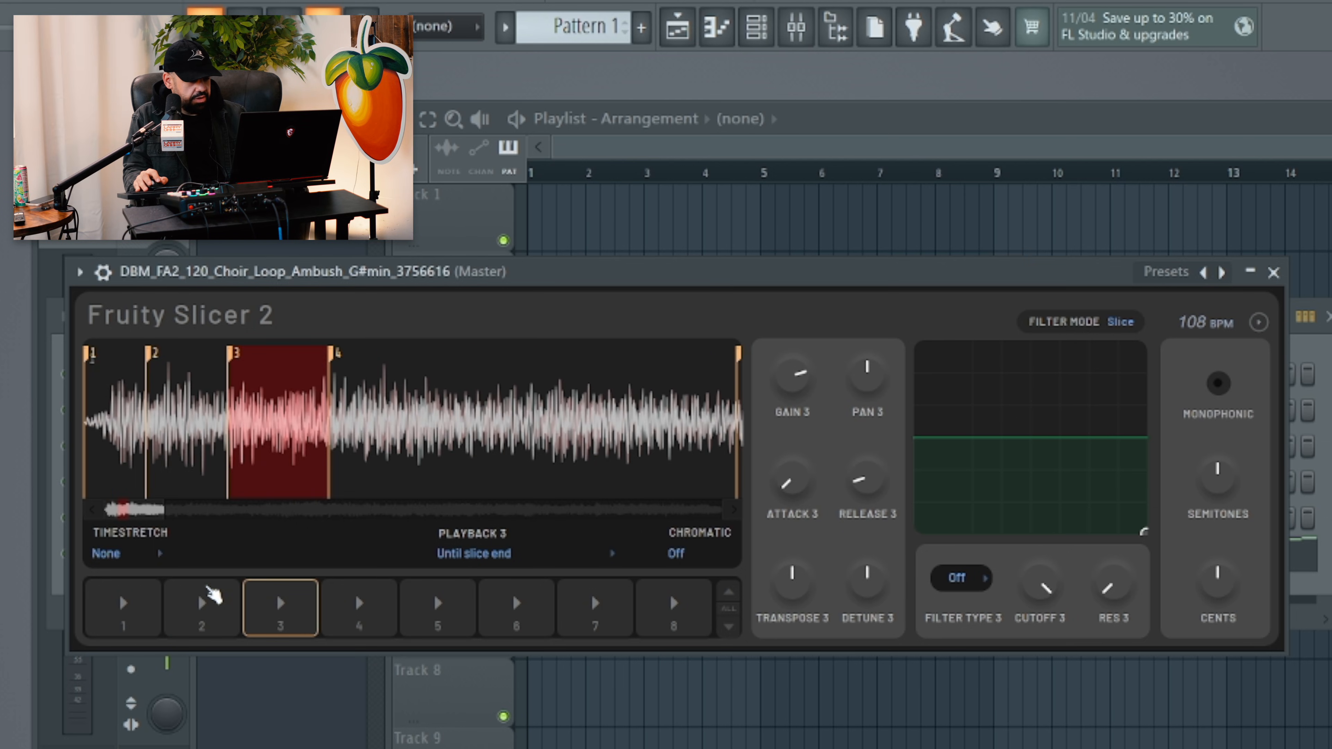
click(129, 604)
click(199, 609)
click(346, 609)
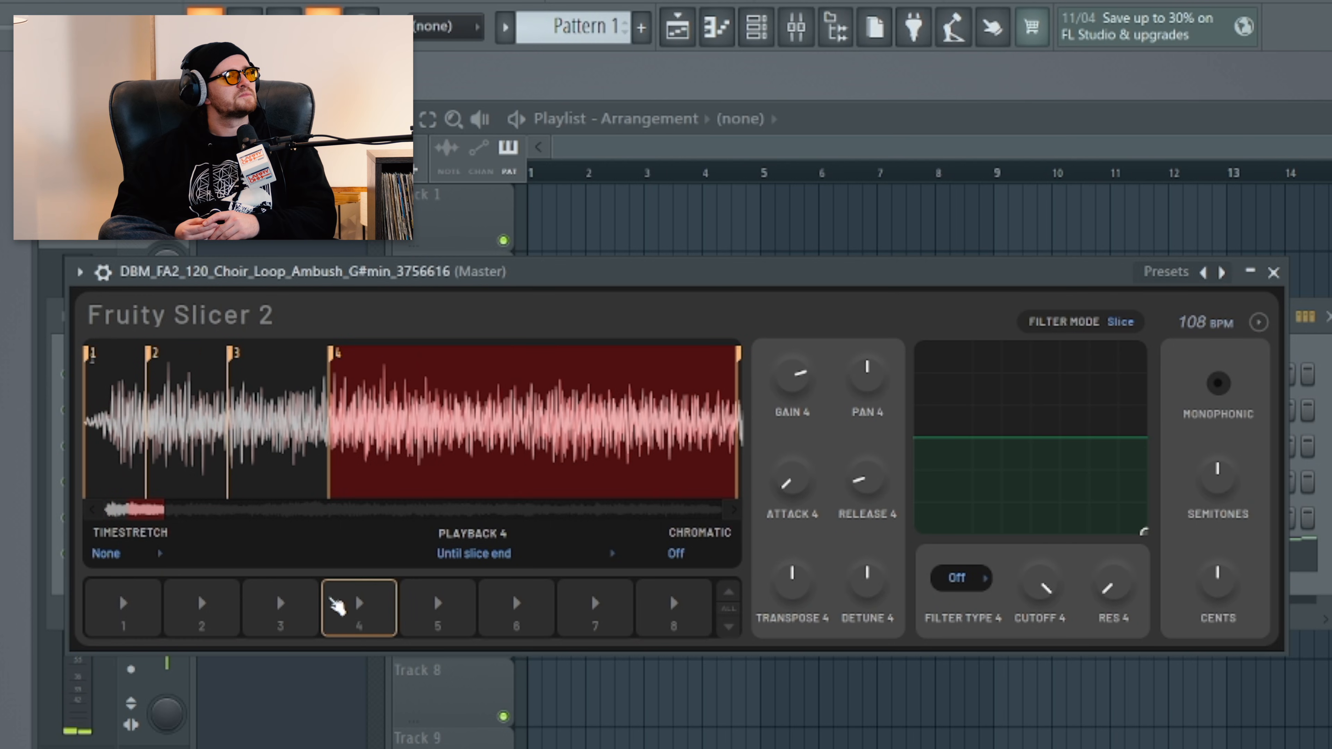
Set the slice playback to run until the sample end and audition slice 3
click(532, 554)
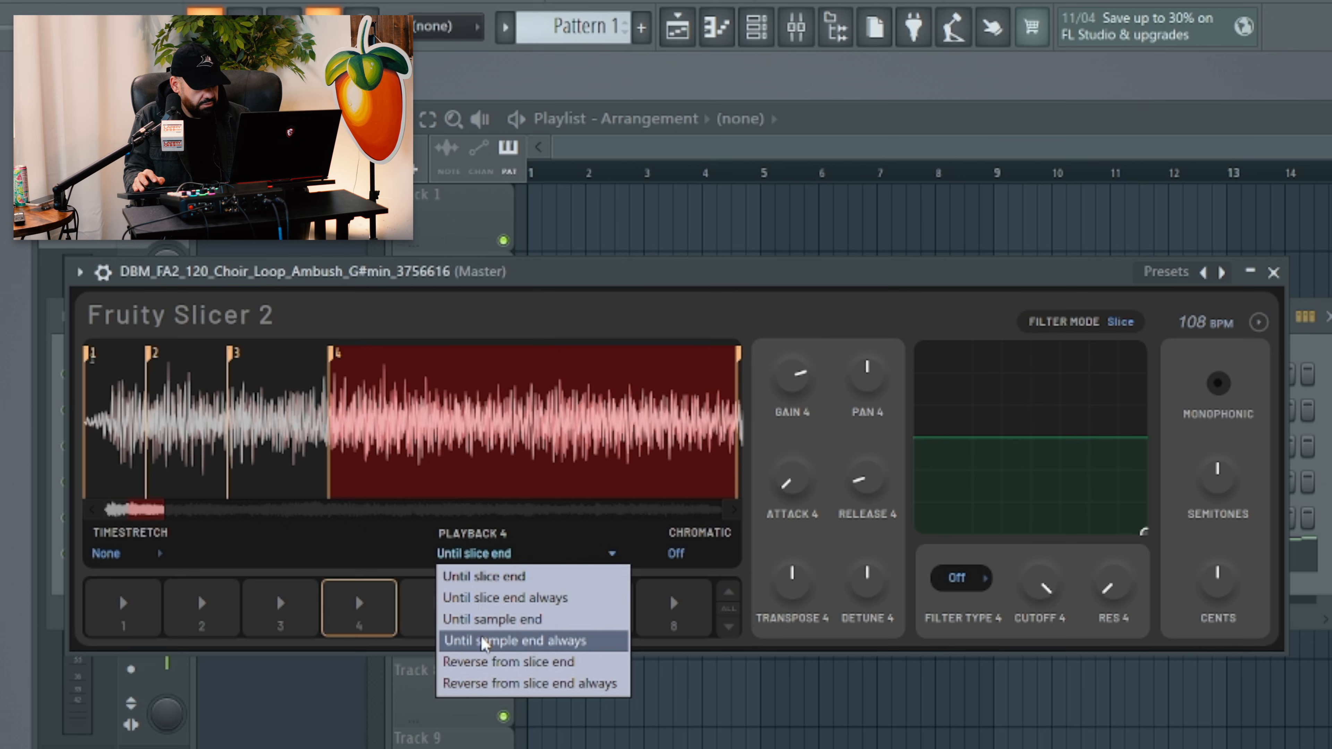
click(481, 640)
click(281, 609)
Delete the slice 4 marker and highlight a section of the waveform between markers 3 and 5
drag(415, 360, 426, 360)
right_click(423, 357)
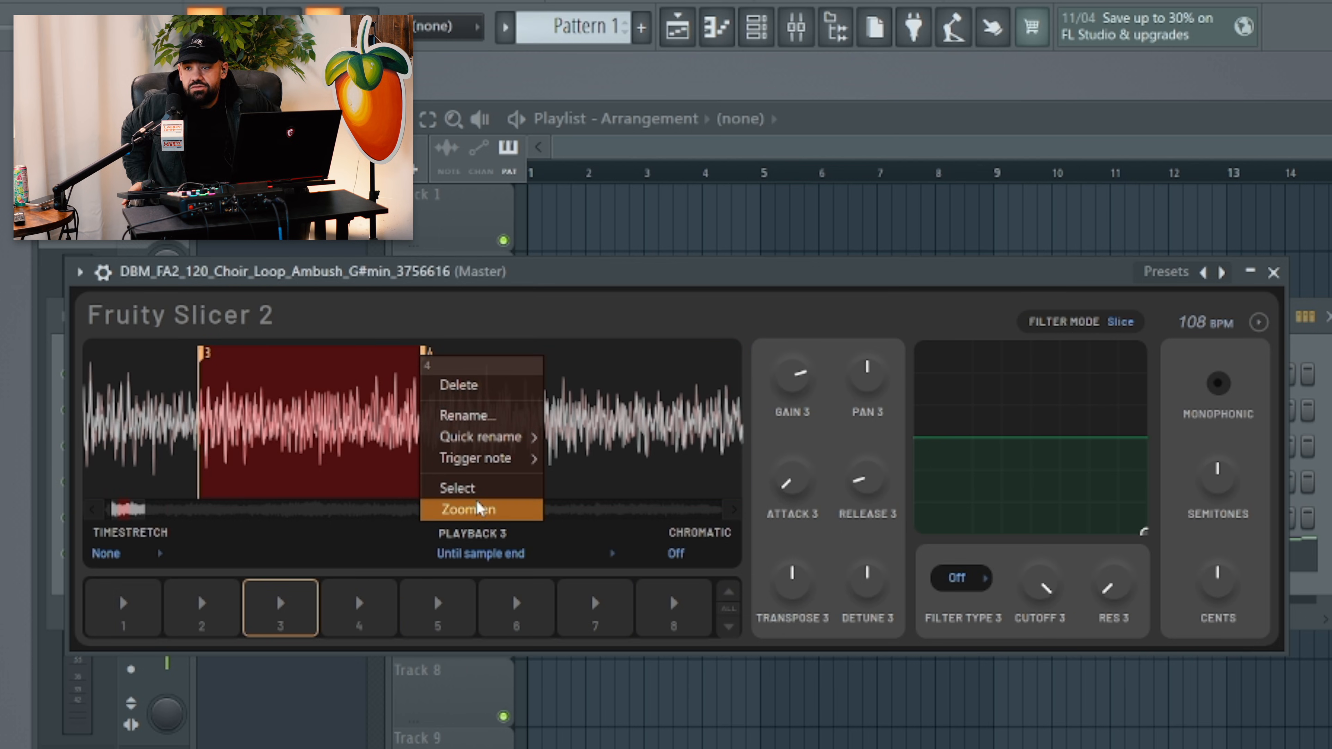
click(460, 383)
scroll(295, 392, down, 3)
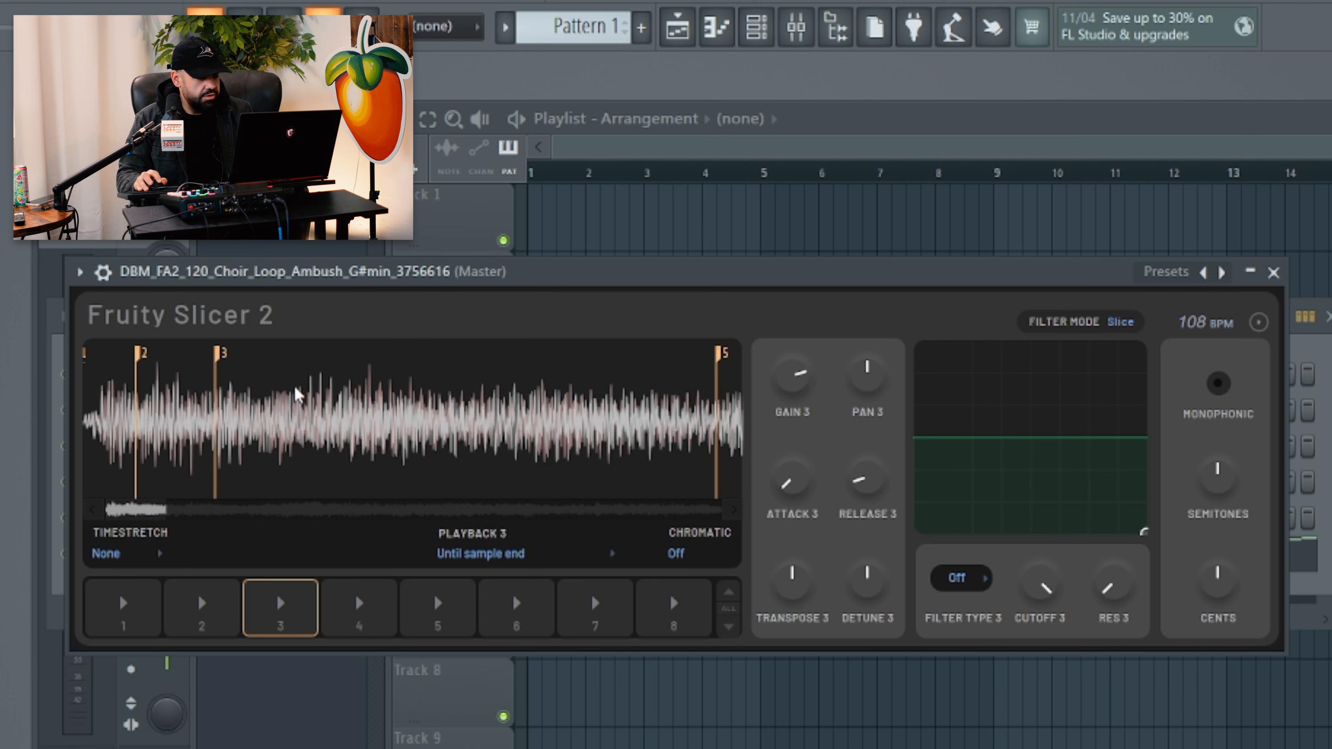
drag(258, 394, 484, 401)
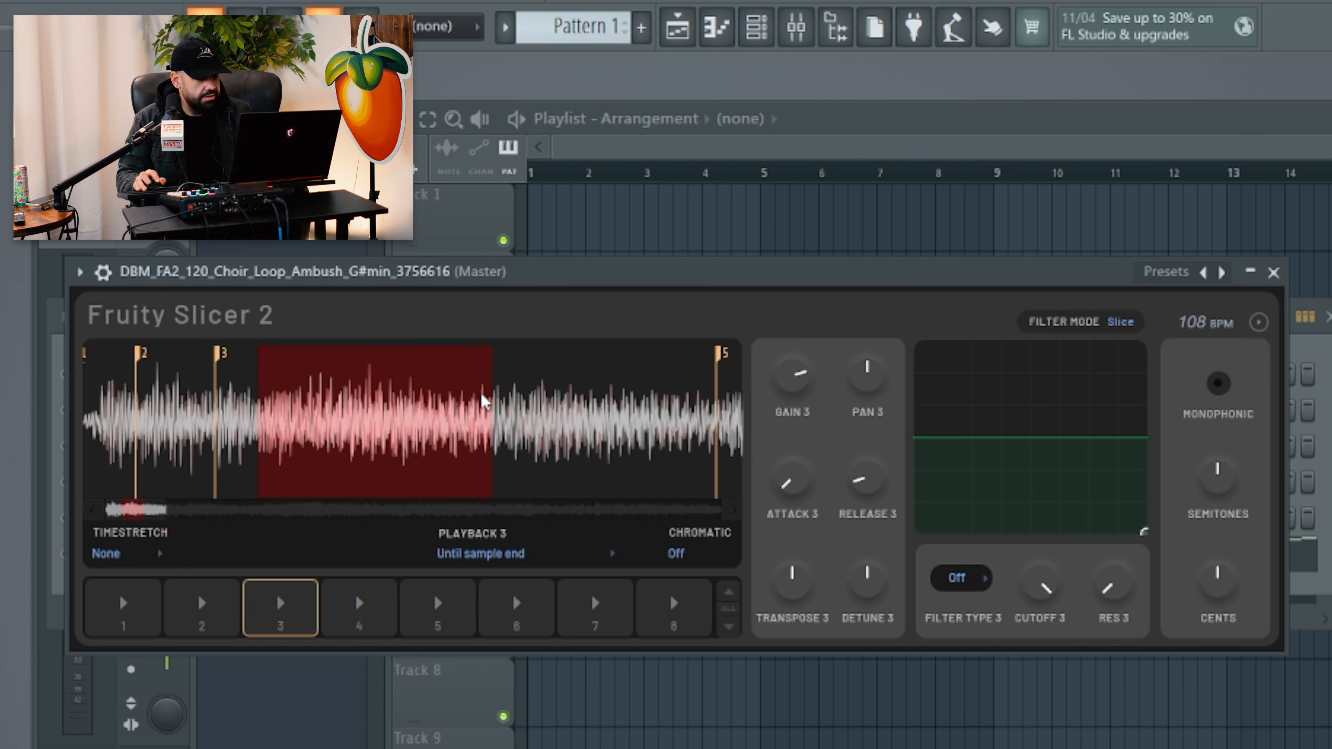
scroll(502, 403, down, 3)
Re-slice the choir loop with medium auto-slicing and again with dull auto-slicing
click(1258, 321)
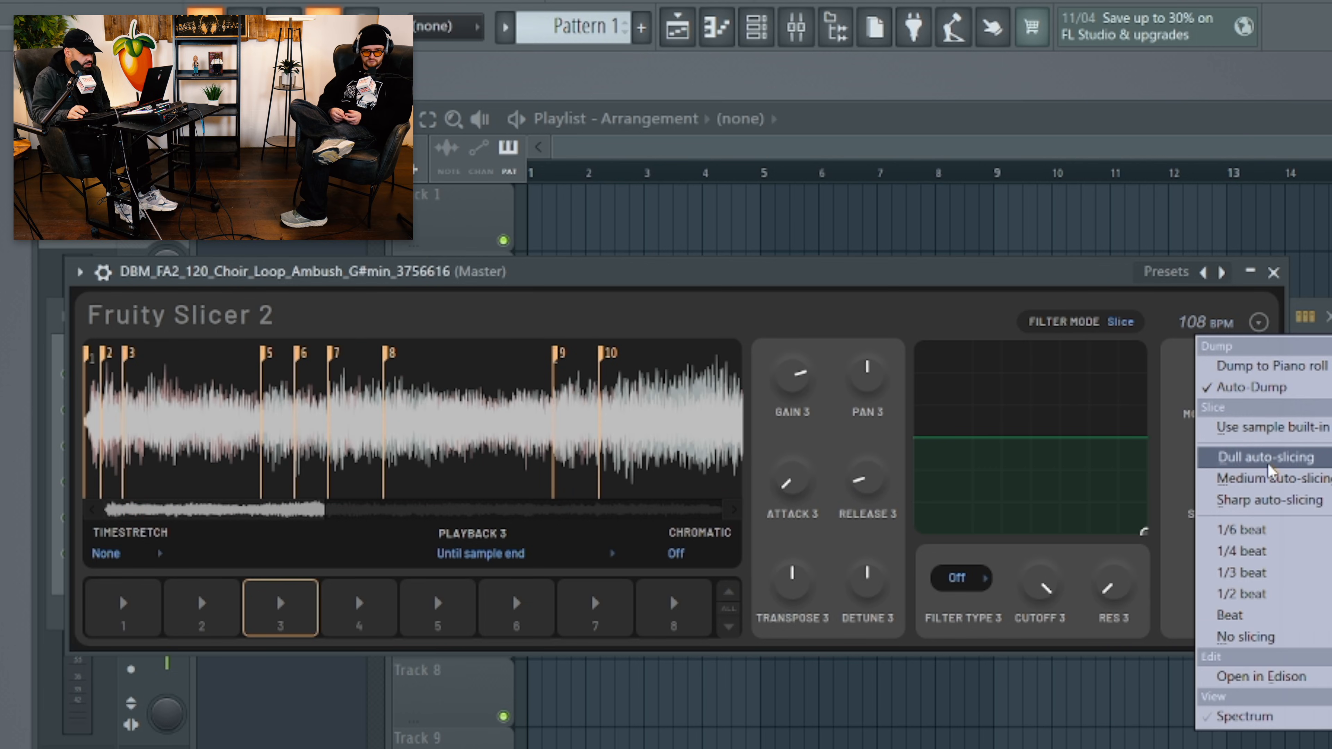
click(1268, 480)
click(1268, 323)
click(1228, 454)
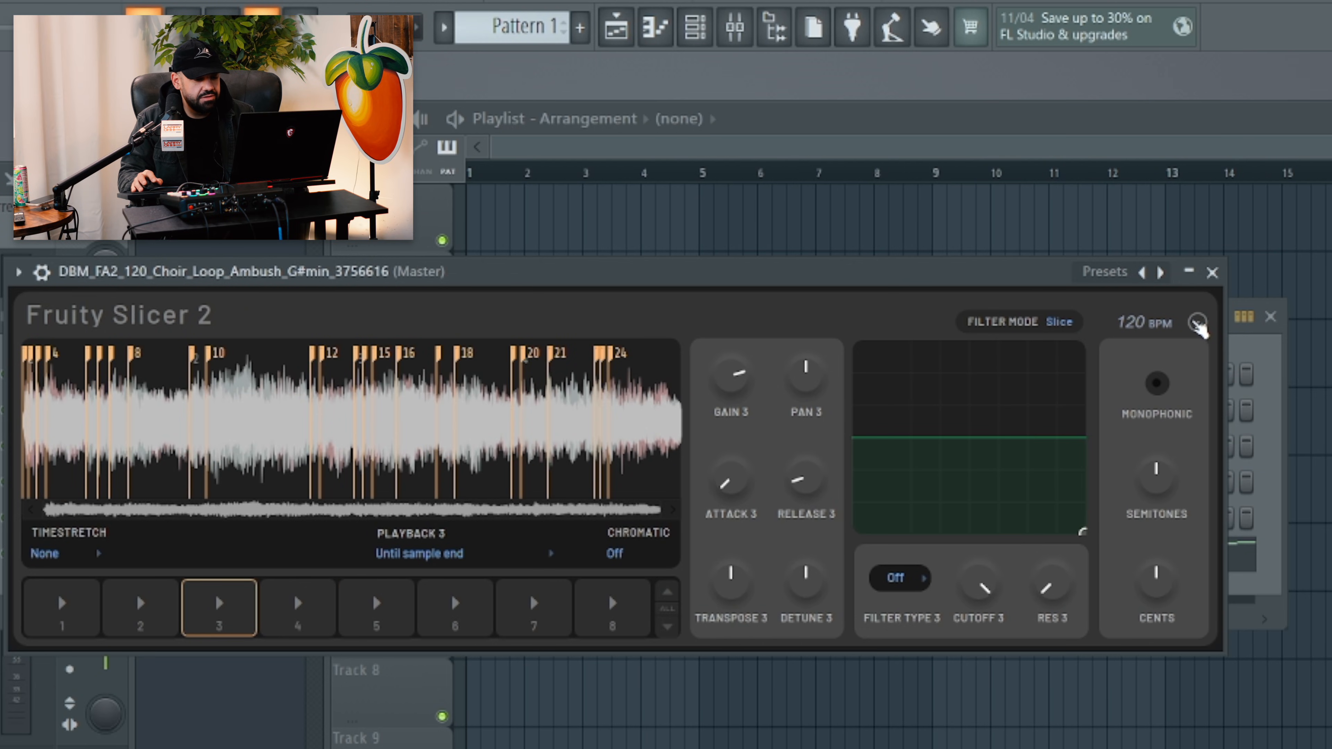
click(1197, 323)
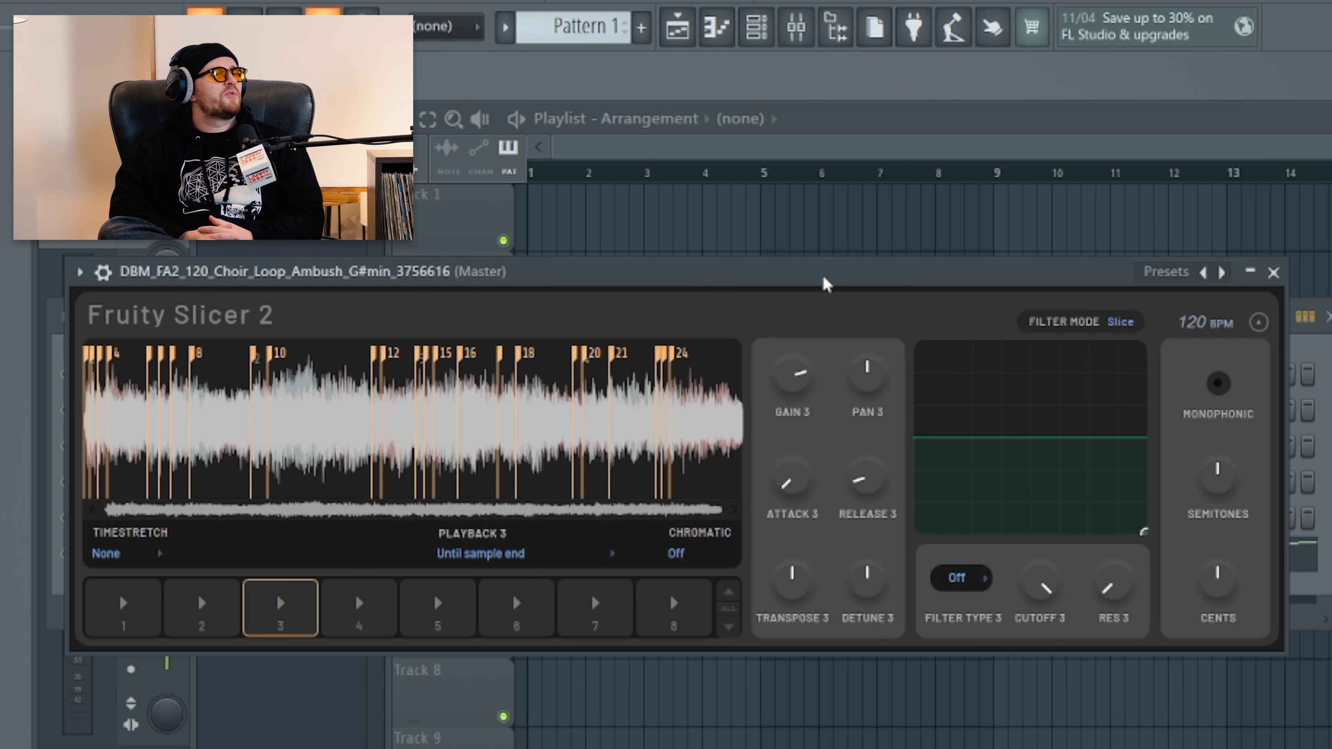
Delete slice markers 2 and 3 so that slice 1 extends up to marker 4
scroll(124, 446, up, 3)
scroll(124, 446, down, 3)
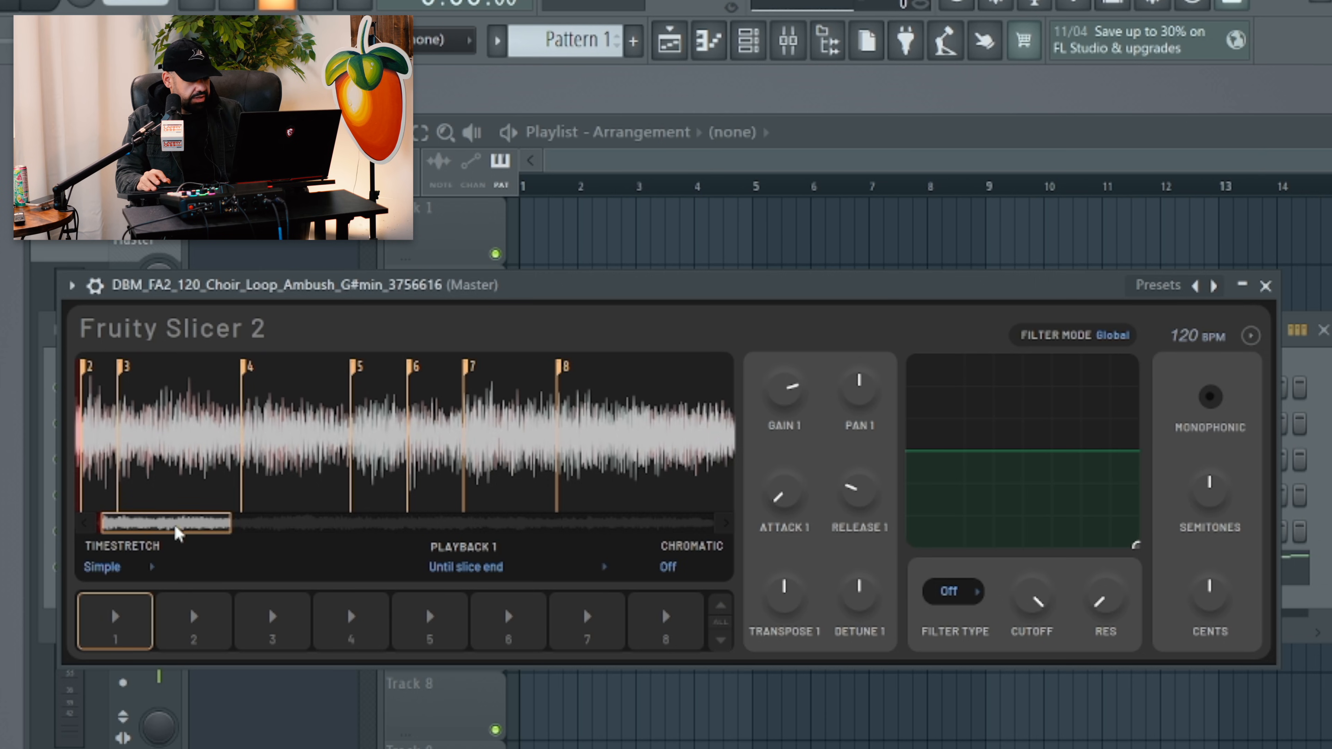
drag(178, 532, 23, 522)
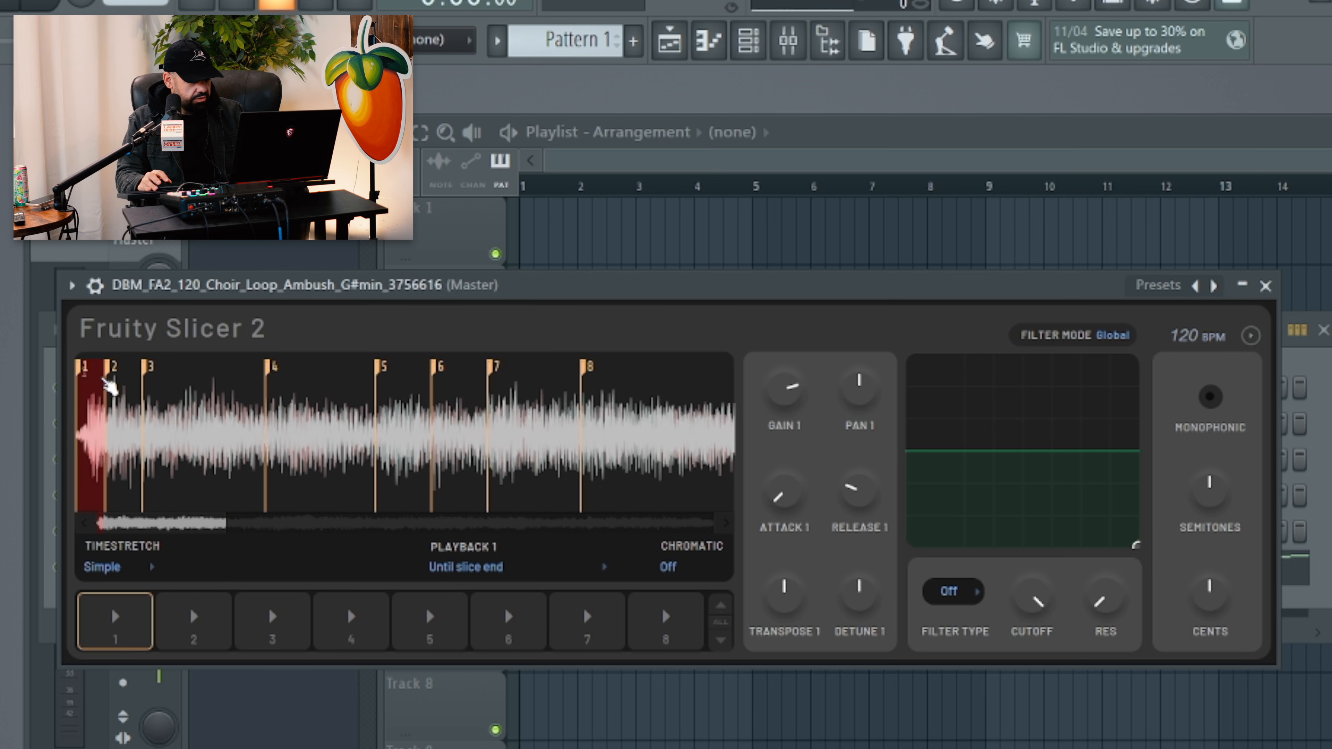
right_click(108, 383)
click(132, 393)
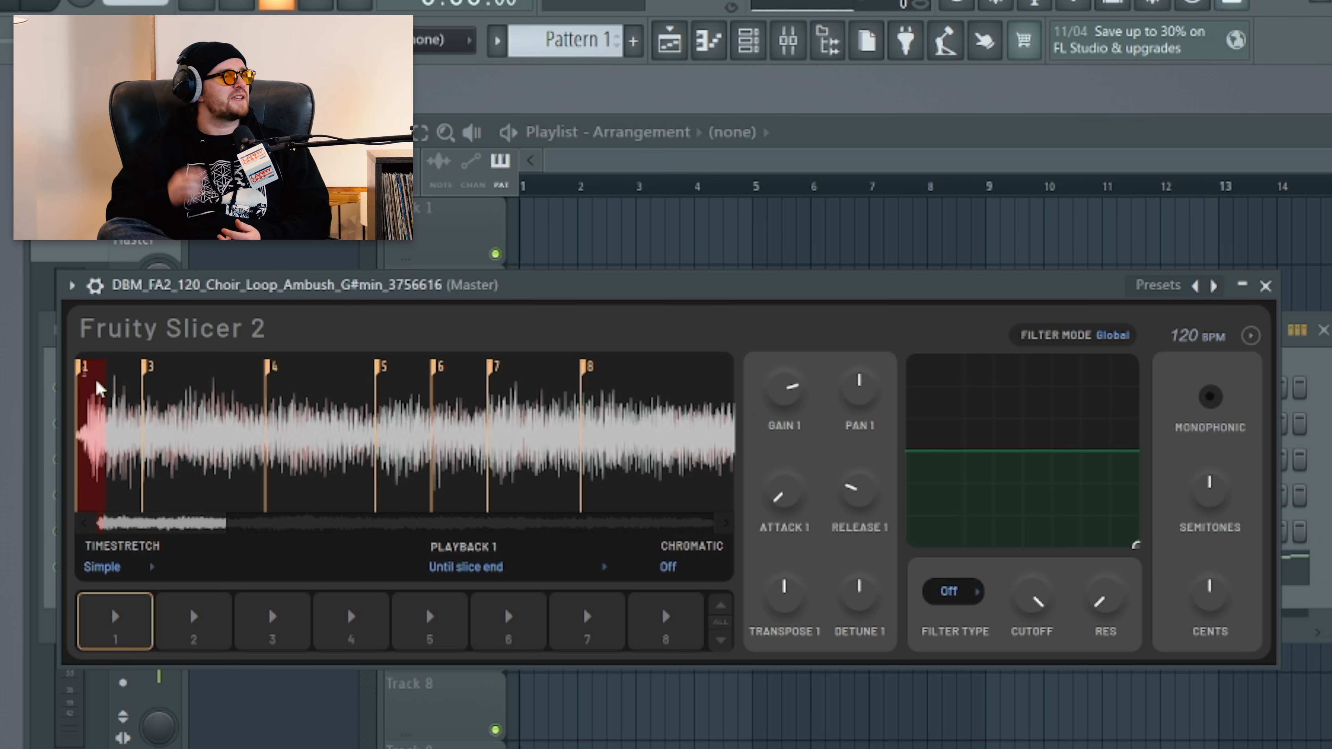
drag(144, 370, 201, 376)
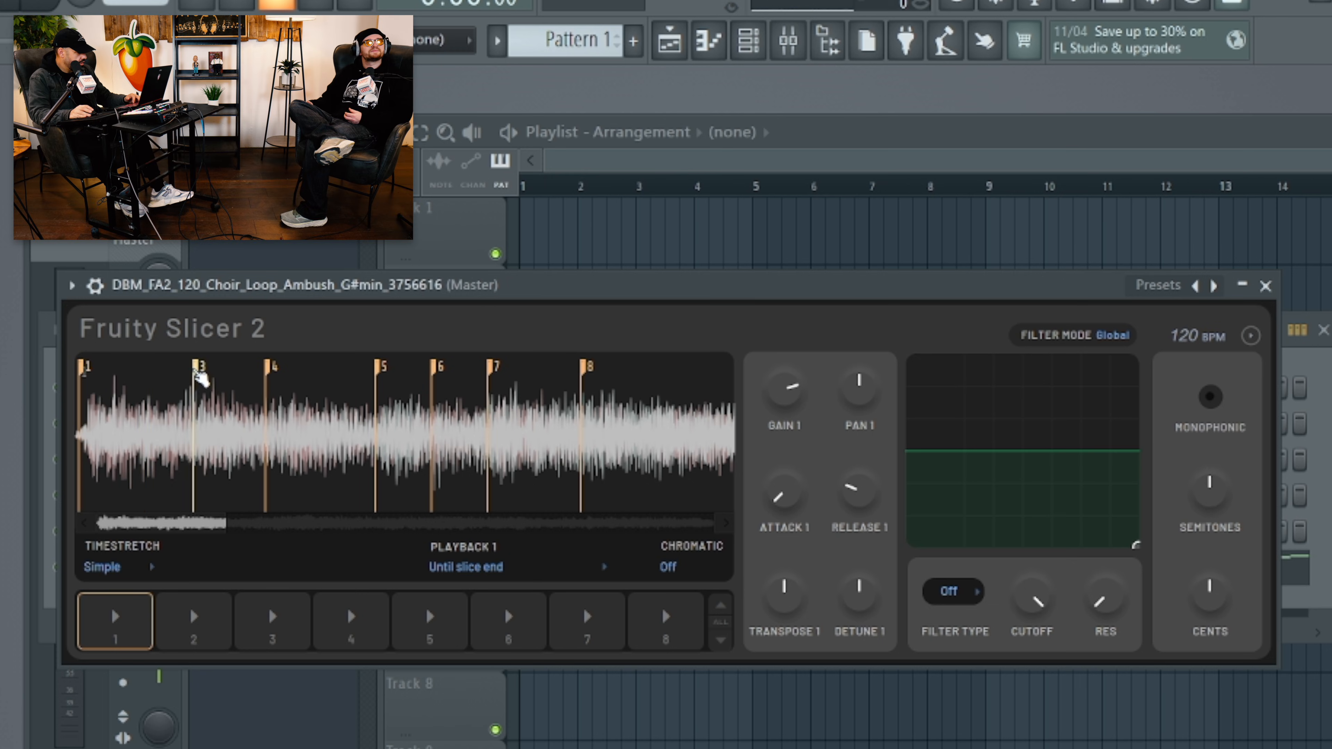
right_click(183, 377)
click(215, 397)
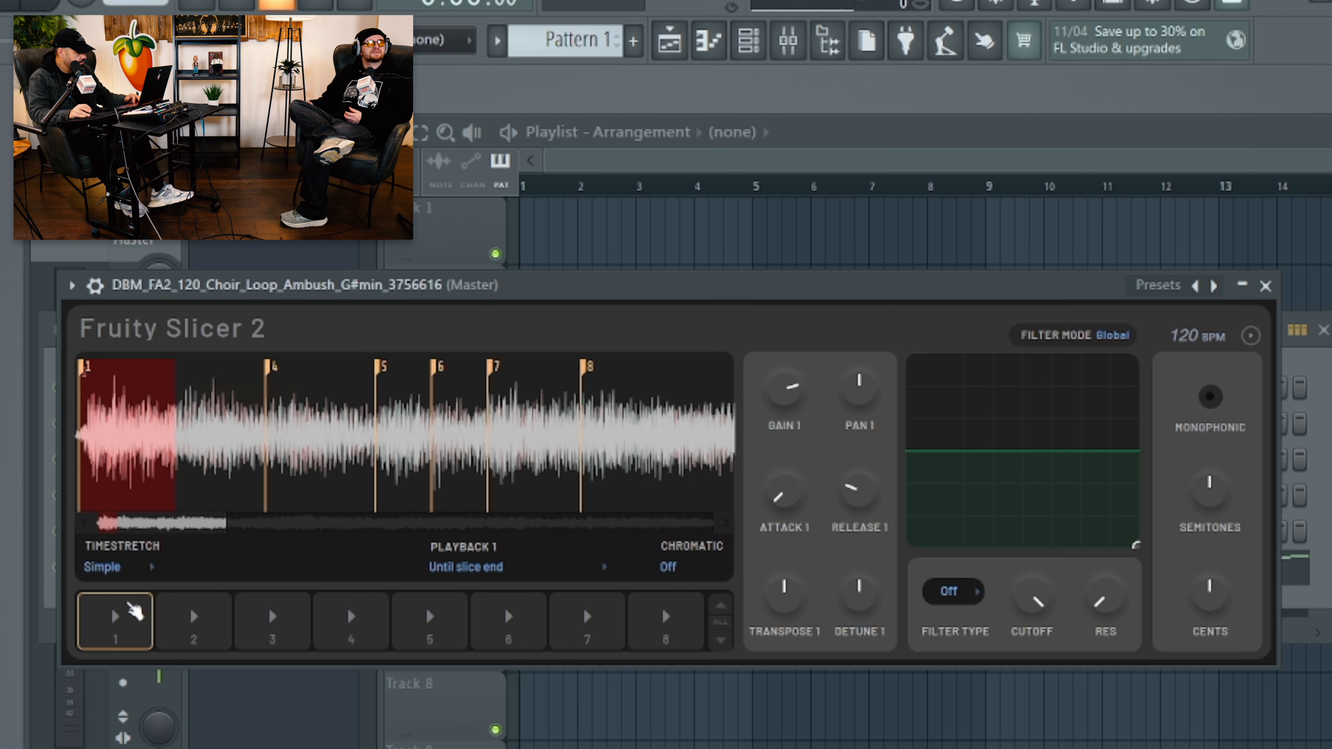
Raise slice 1's attack and release slightly and audition the slice
click(134, 614)
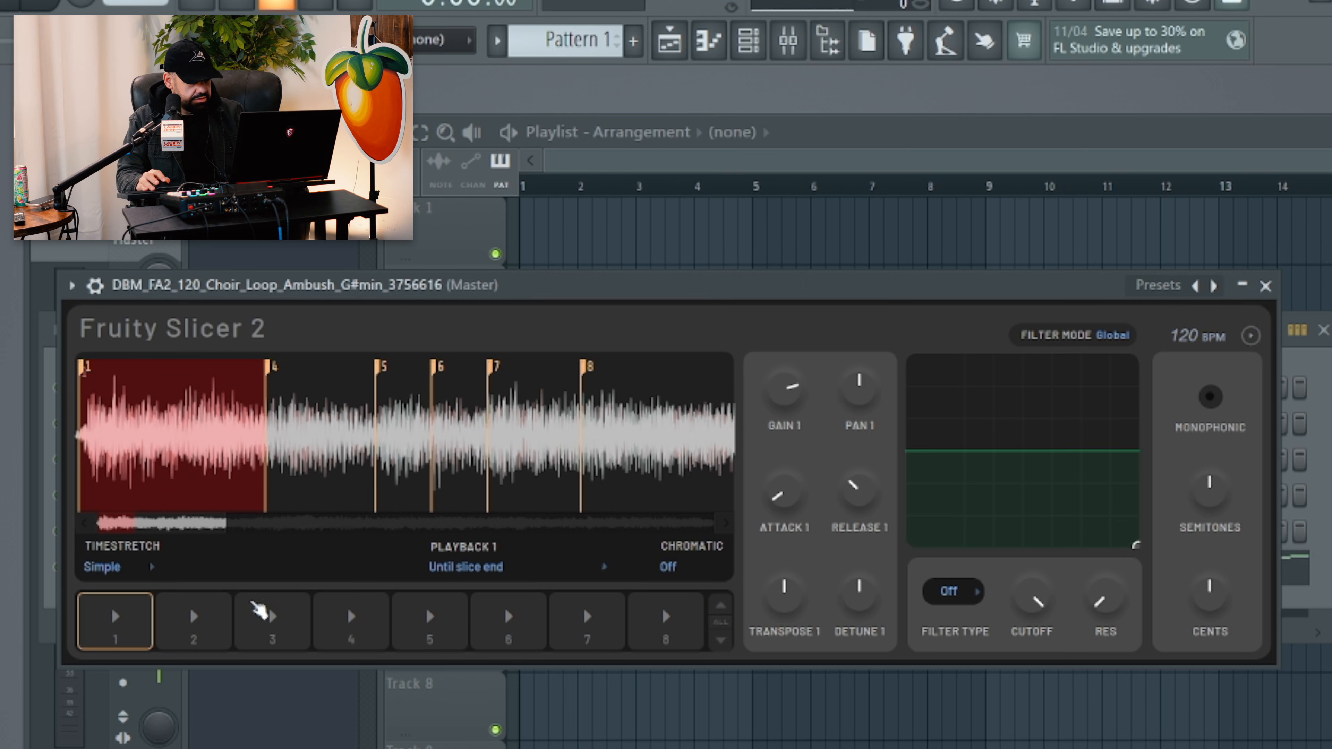
click(119, 619)
click(120, 620)
click(120, 620)
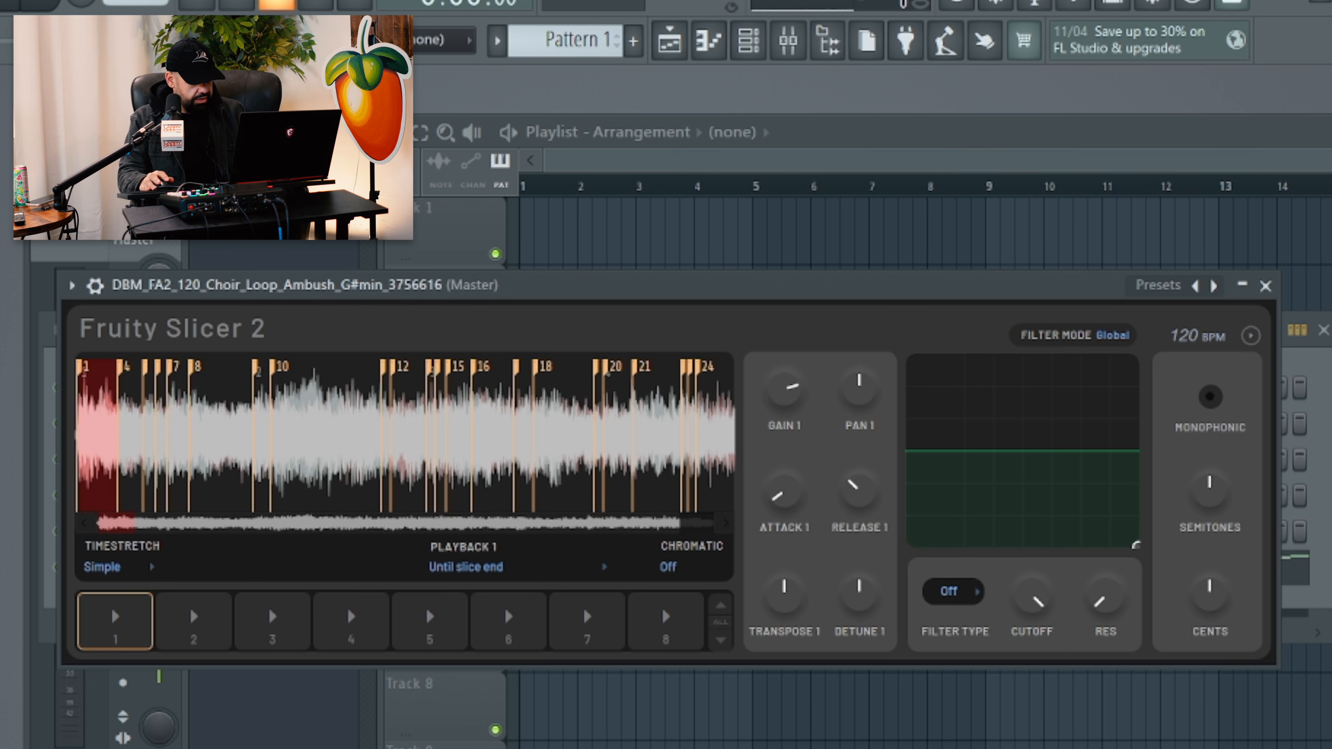
Open the choir loop channel's piano roll and delete all of its slice notes
key(F6)
right_click(235, 575)
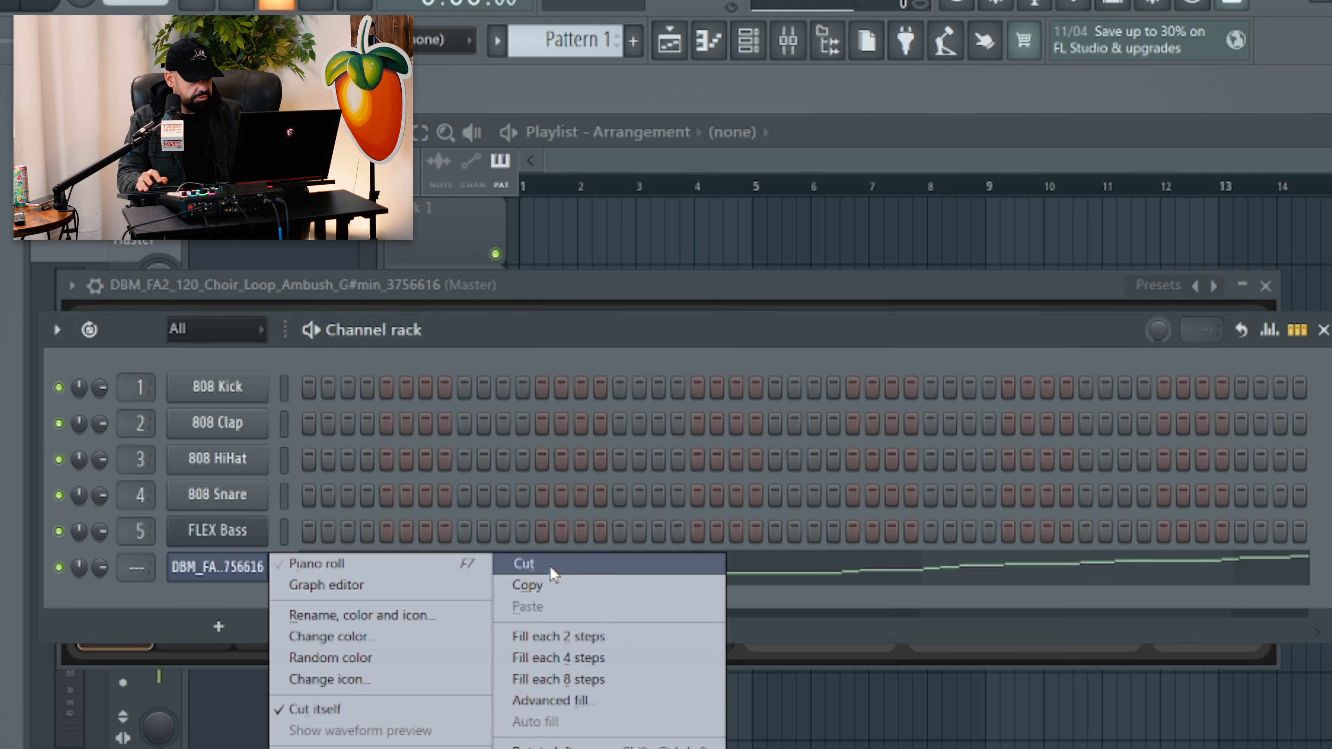
click(504, 452)
click(544, 565)
mouse_move(198, 315)
mouse_down()
mouse_move(206, 688)
mouse_move(214, 309)
mouse_up()
click(231, 711)
drag(228, 712, 217, 328)
drag(836, 163, 250, 728)
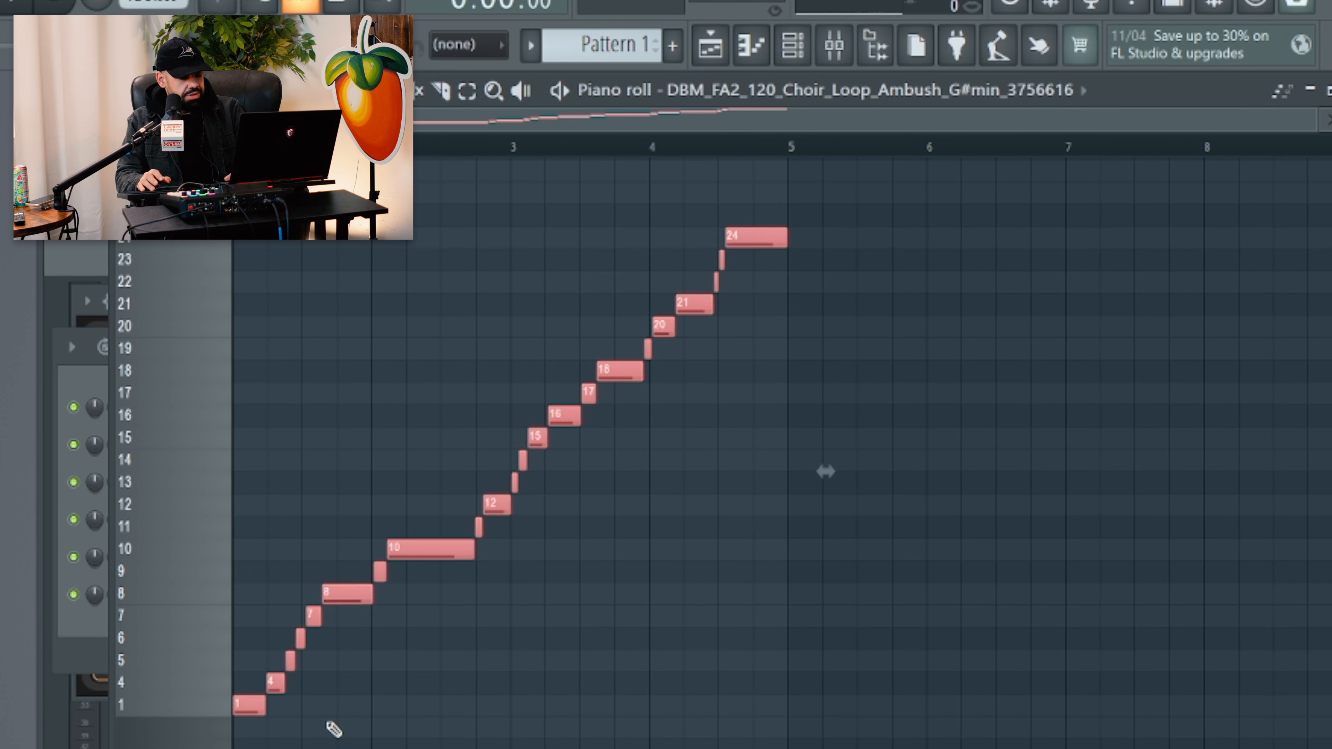
key(Delete)
Audition the low piano roll keys around C1 to hear how they trigger the sample
scroll(363, 574, down, 4)
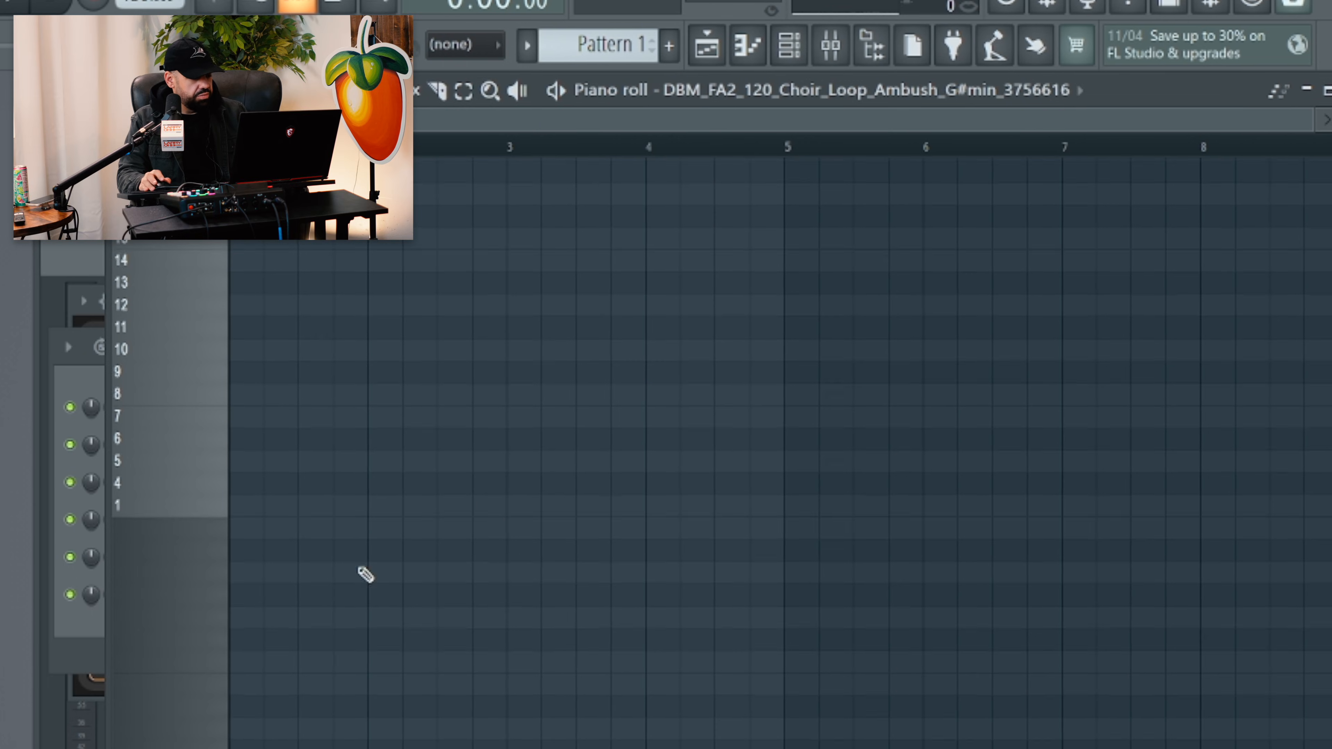
scroll(171, 629, down, 4)
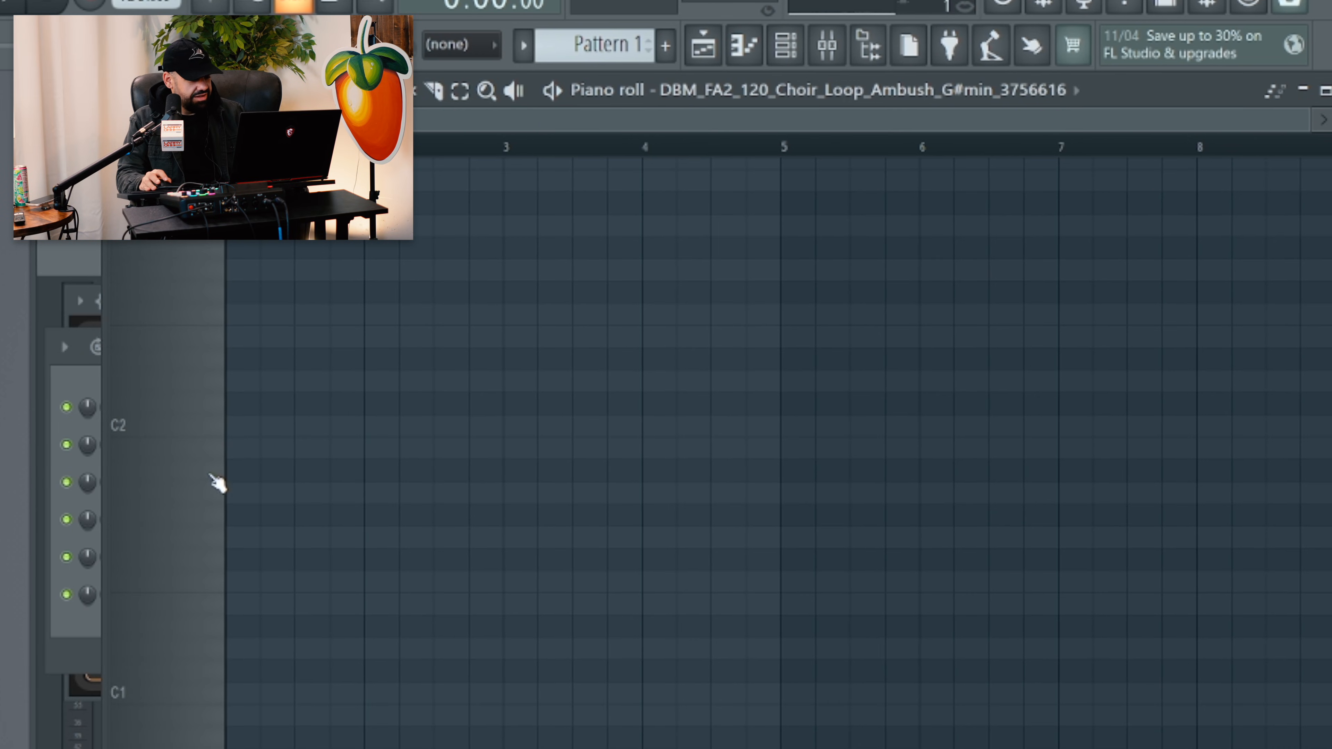
click(212, 587)
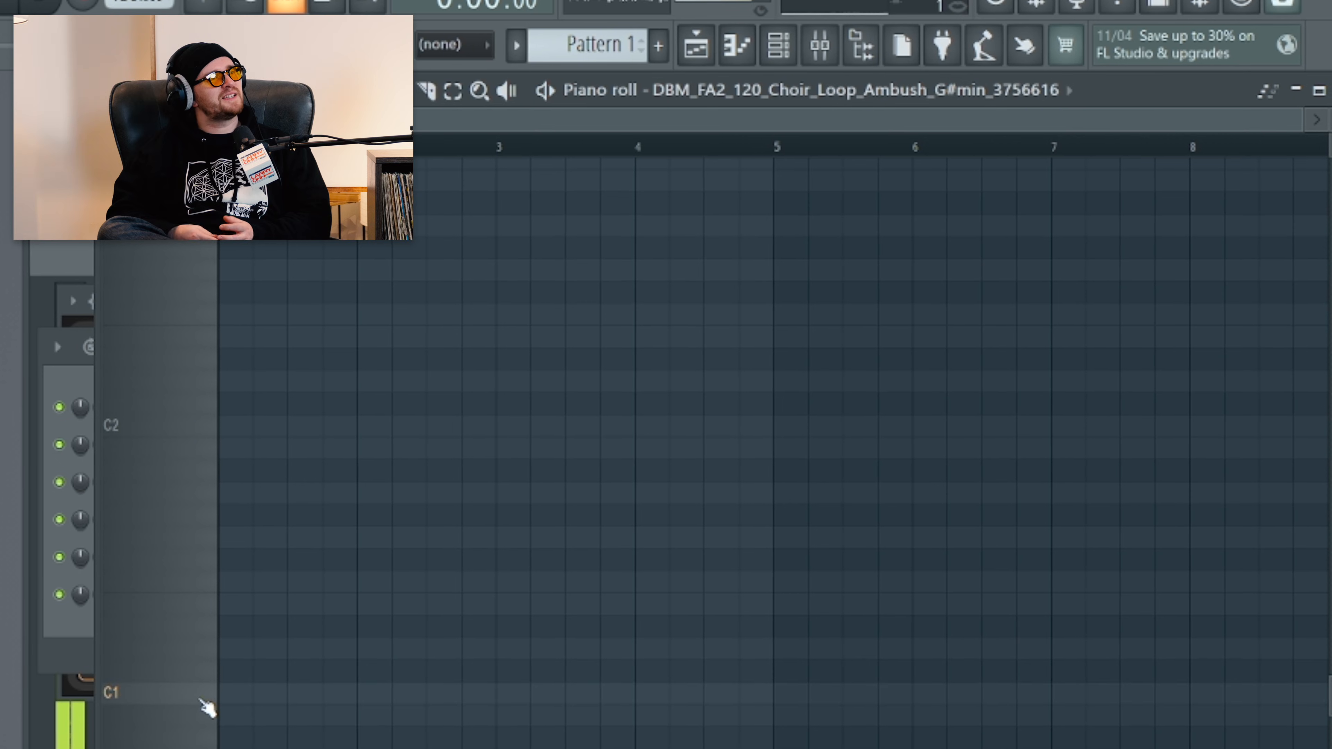
scroll(203, 735, down, 5)
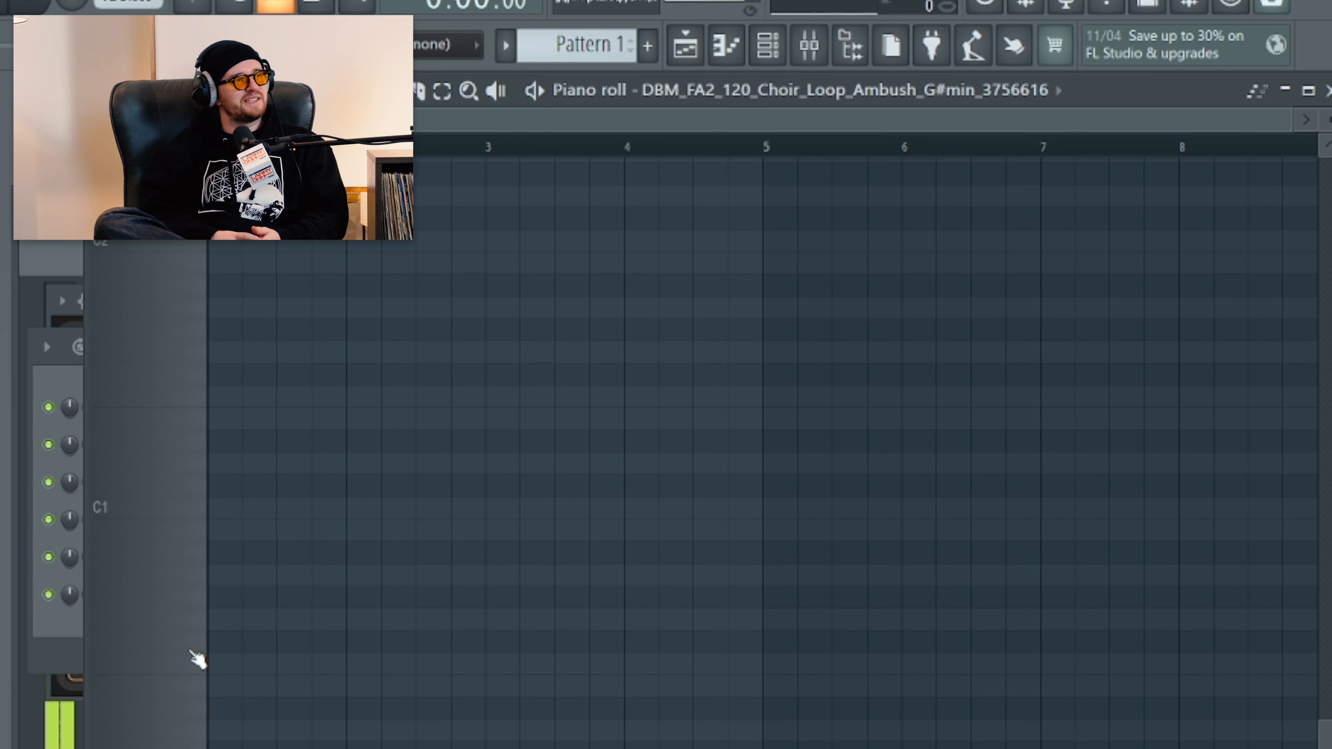
Reopen the choir loop's slicer and set its global filter to LP12 with a lowered cutoff
click(63, 624)
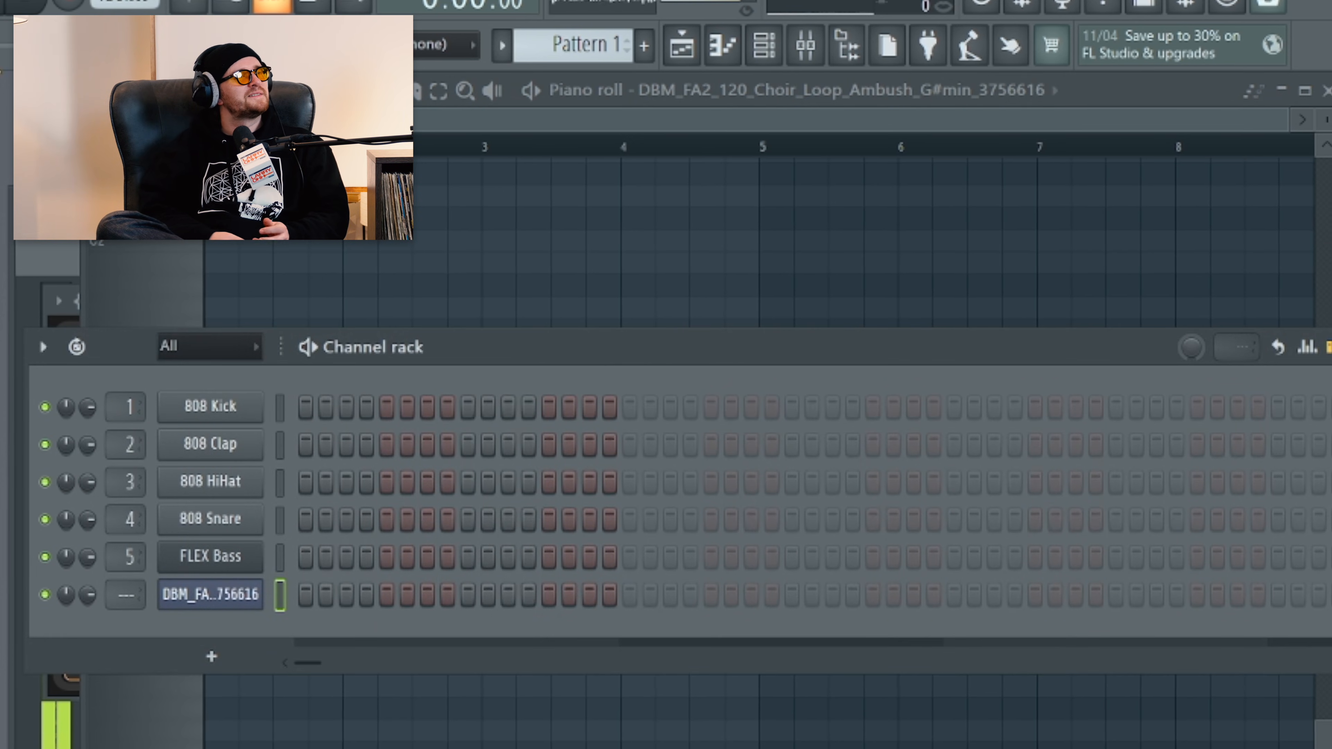
click(211, 593)
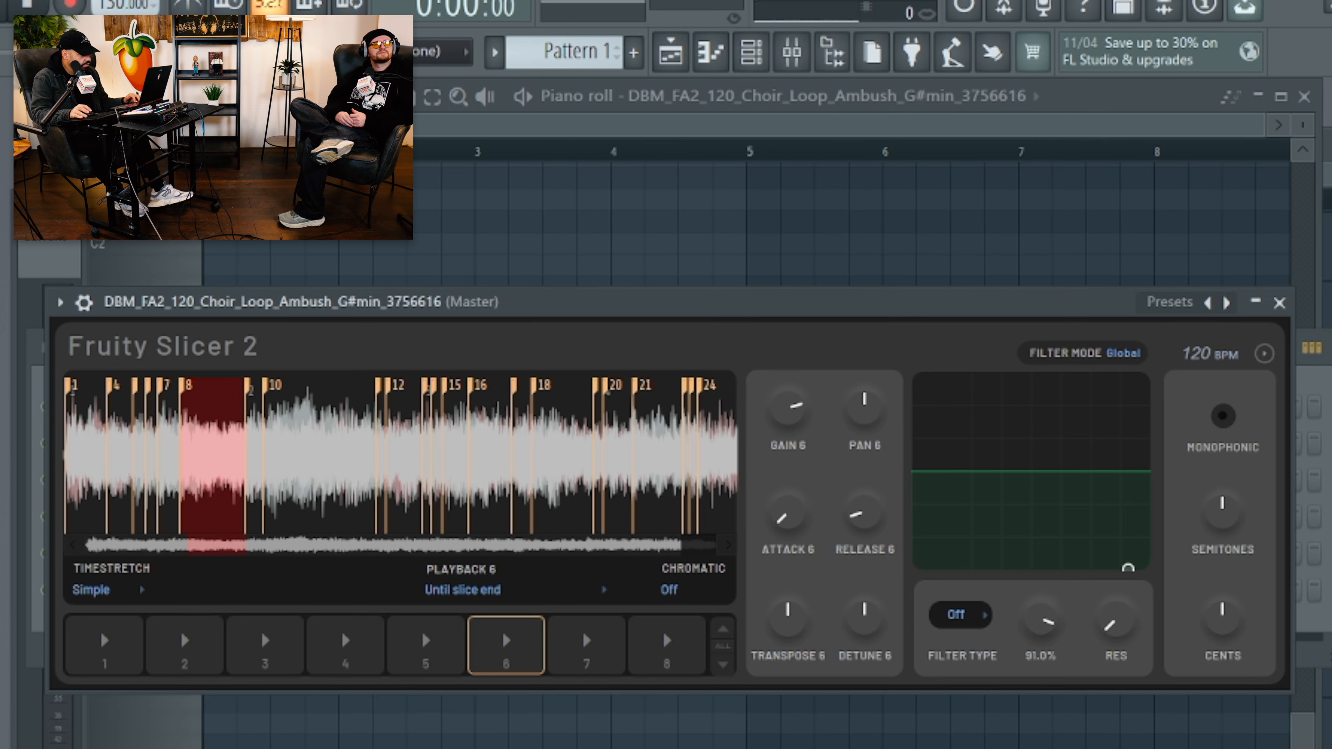
click(965, 665)
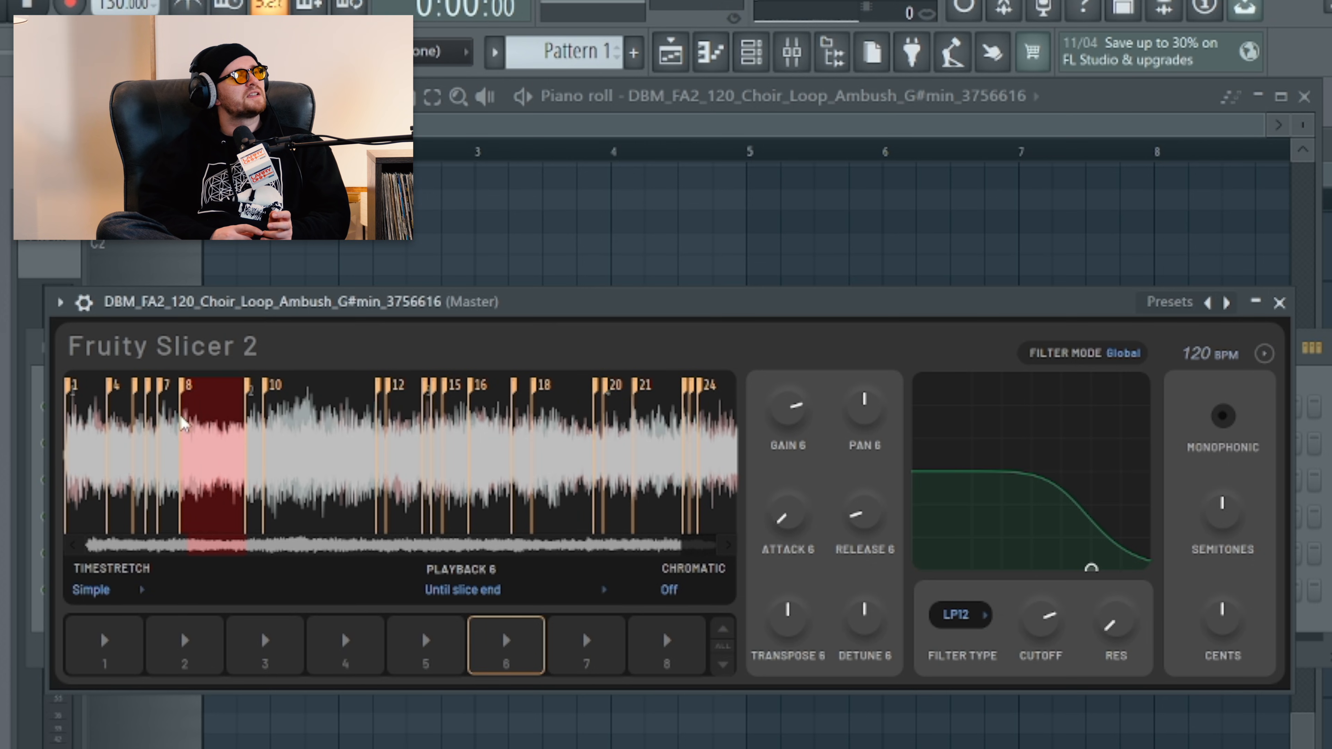
Audition several slices in the zoomed choir waveform and view the slicer's dump and auto-slicing options
scroll(187, 428, up, 3)
click(427, 418)
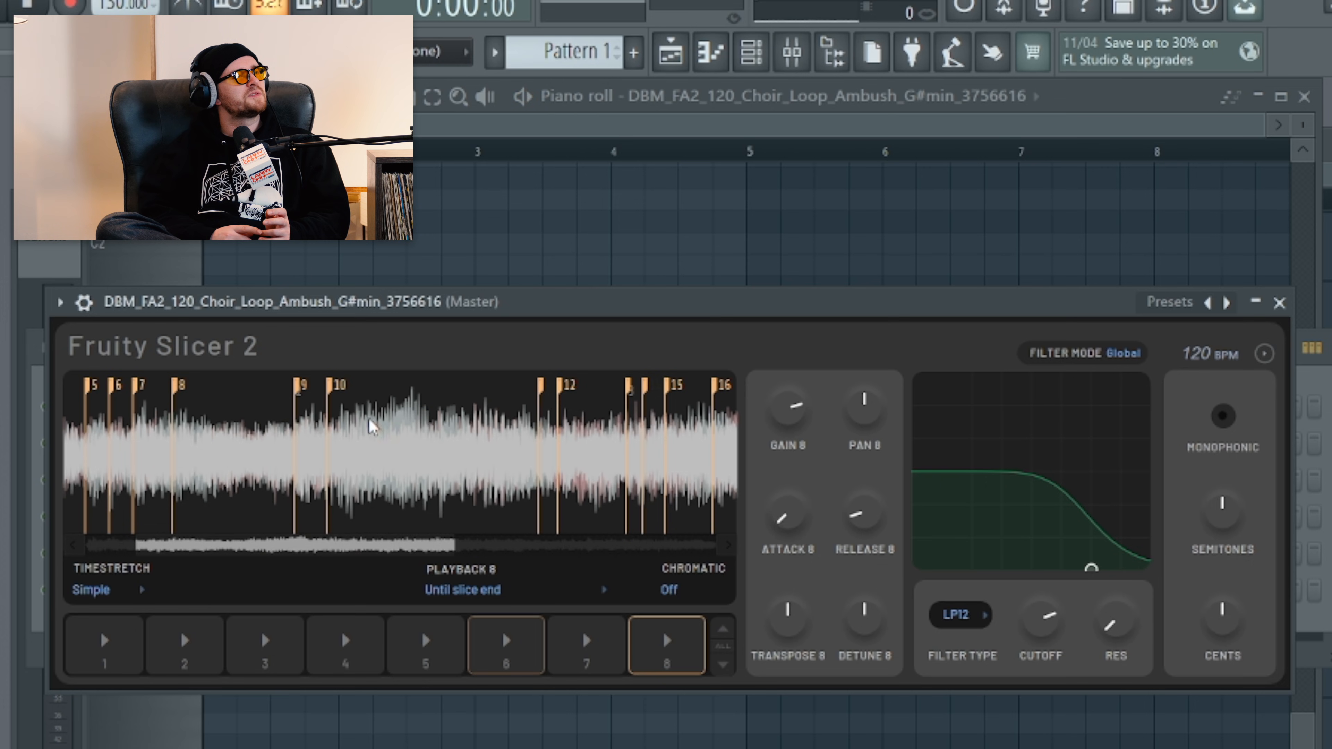
click(443, 422)
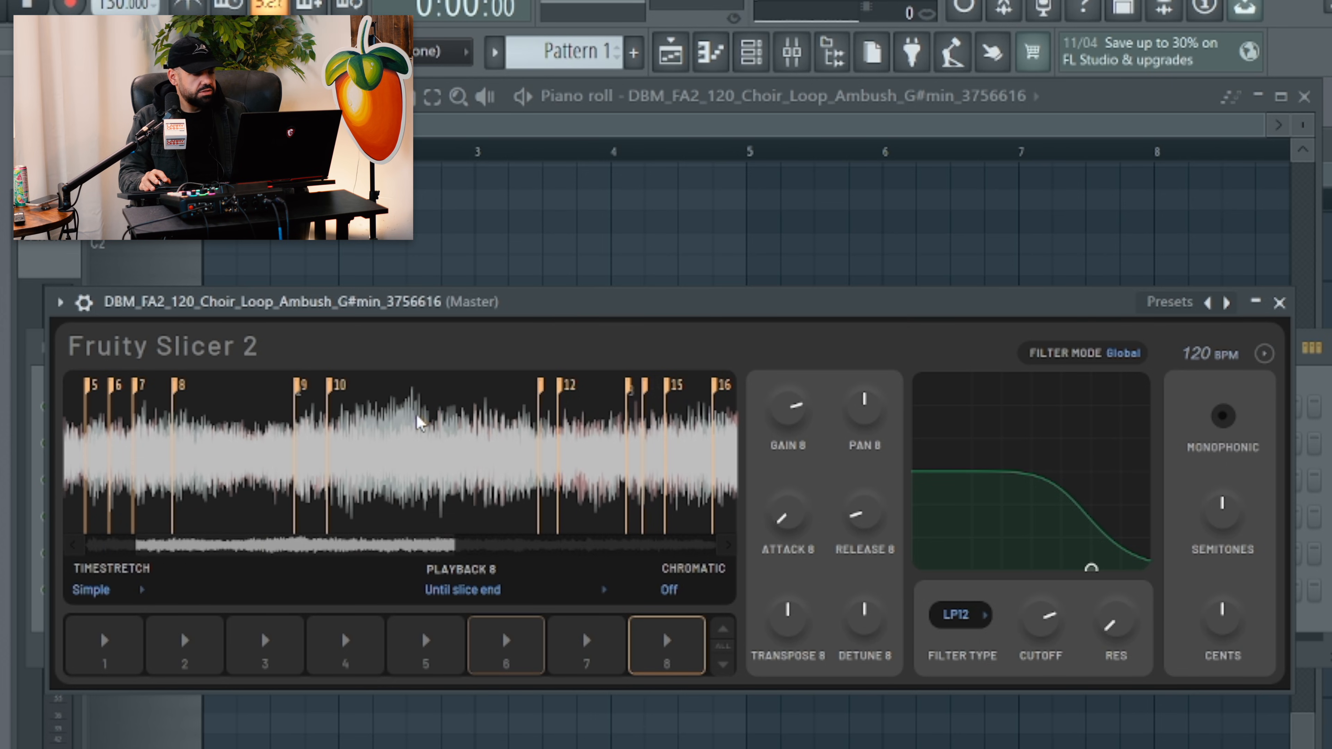
click(424, 408)
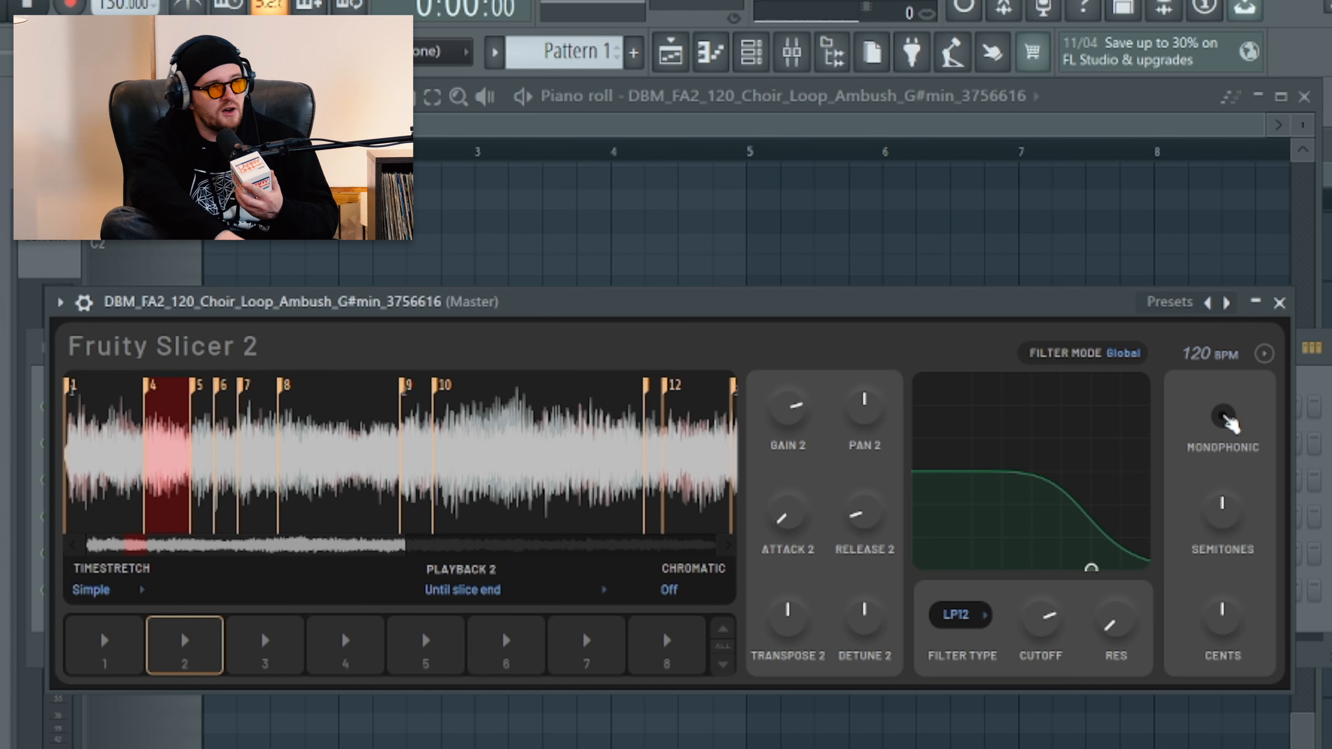
click(1266, 354)
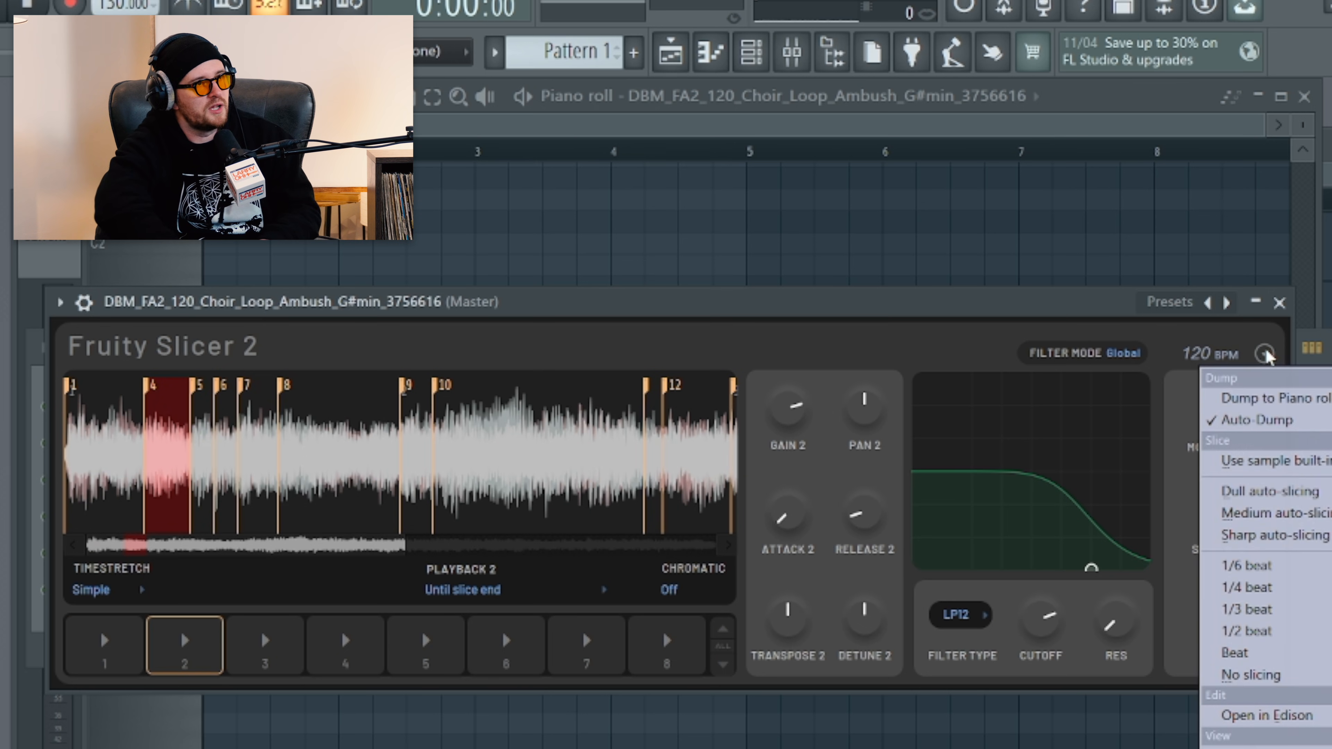
click(513, 366)
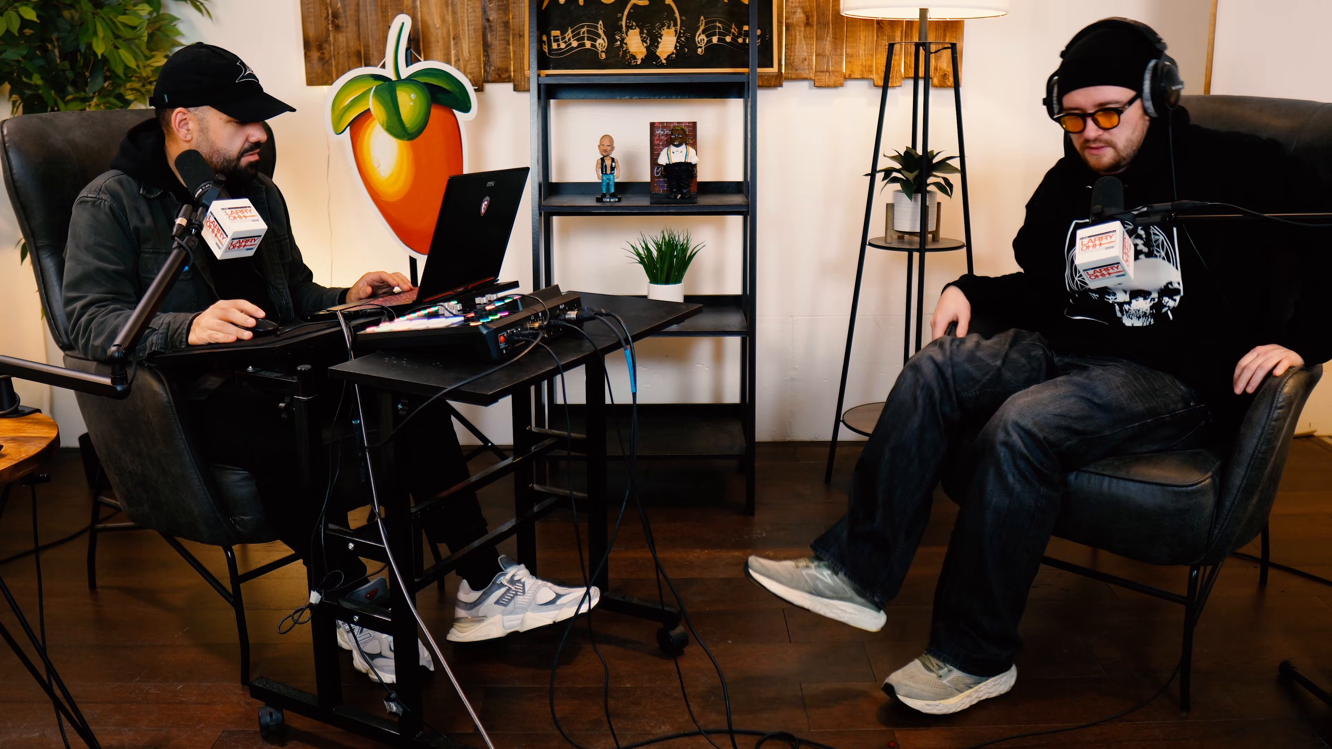
Audition slices 18 and 19 of the choir loop alternately to compare how they play back
click(574, 425)
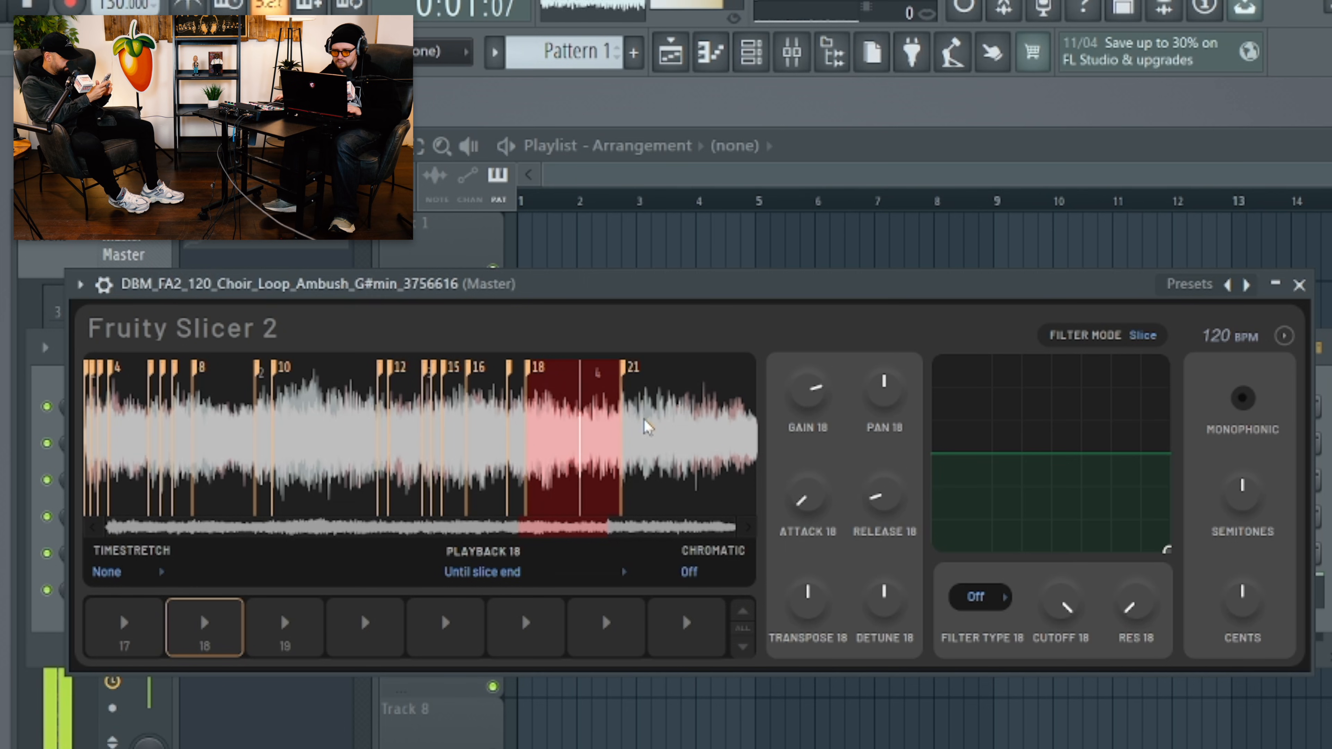
click(648, 428)
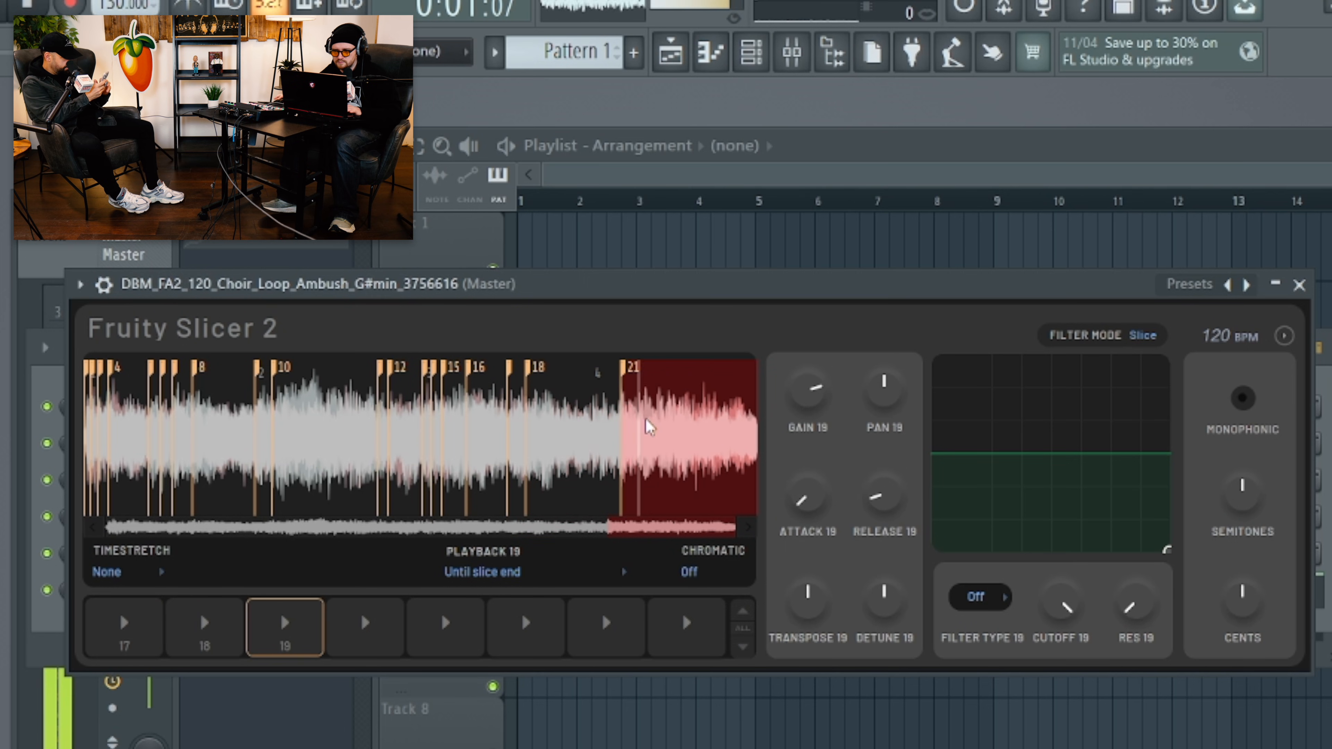
click(565, 429)
click(670, 431)
click(565, 430)
click(666, 428)
click(565, 434)
click(684, 435)
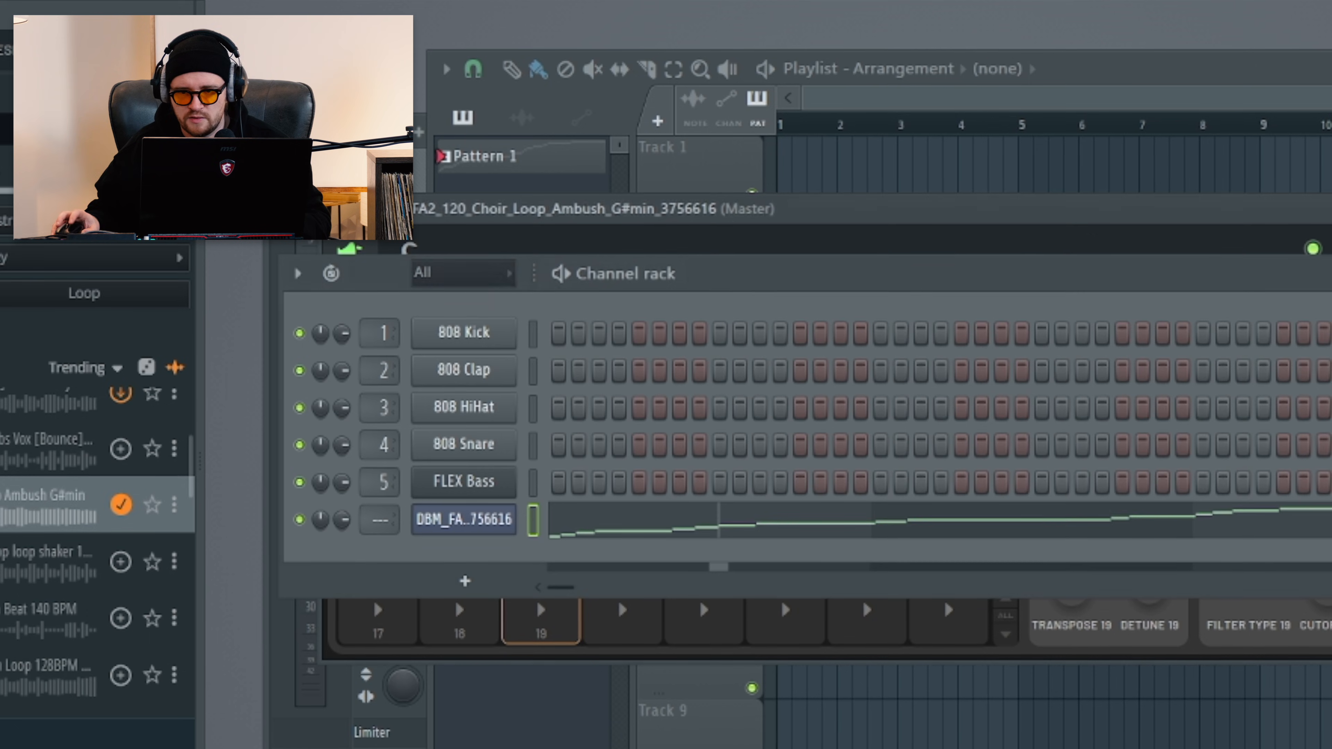
Delete several slice notes from the choir loop's piano roll, including 4, 10, 18 and 21, and play the pattern
click(862, 529)
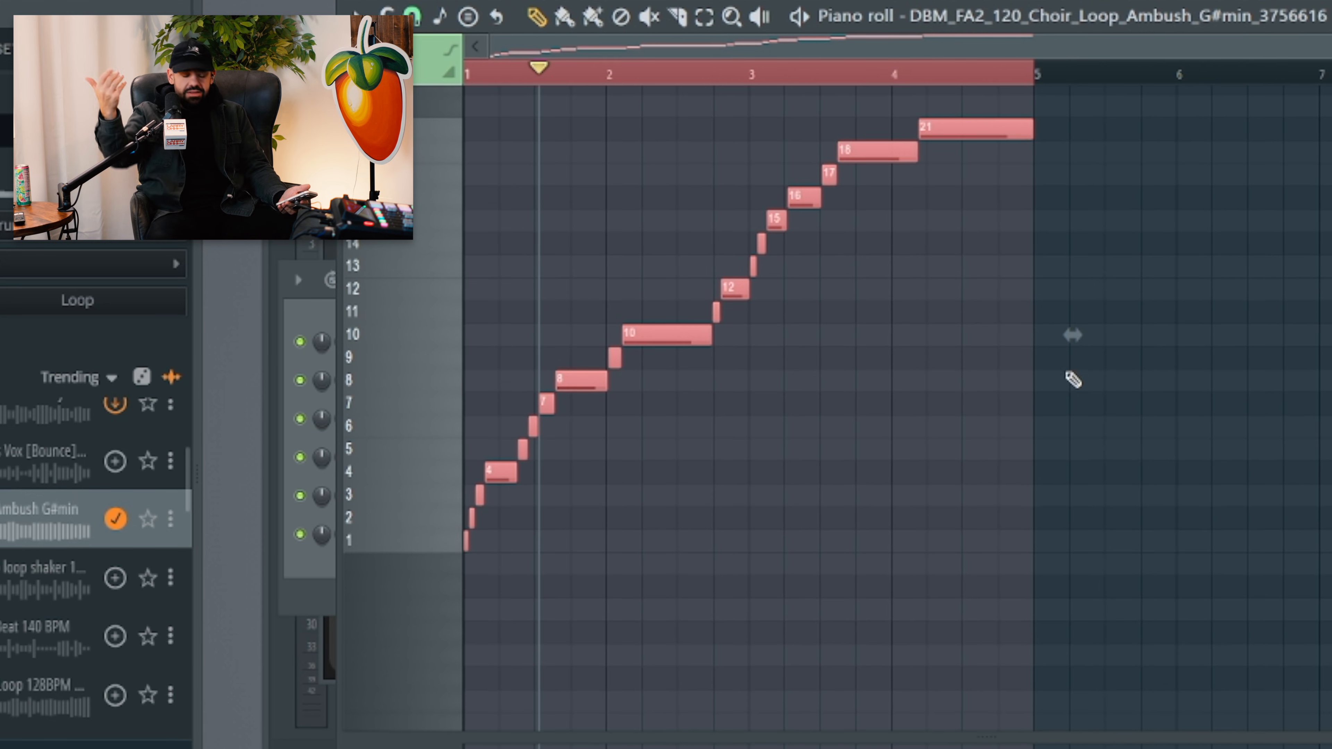
right_click(977, 129)
right_click(879, 151)
right_click(708, 346)
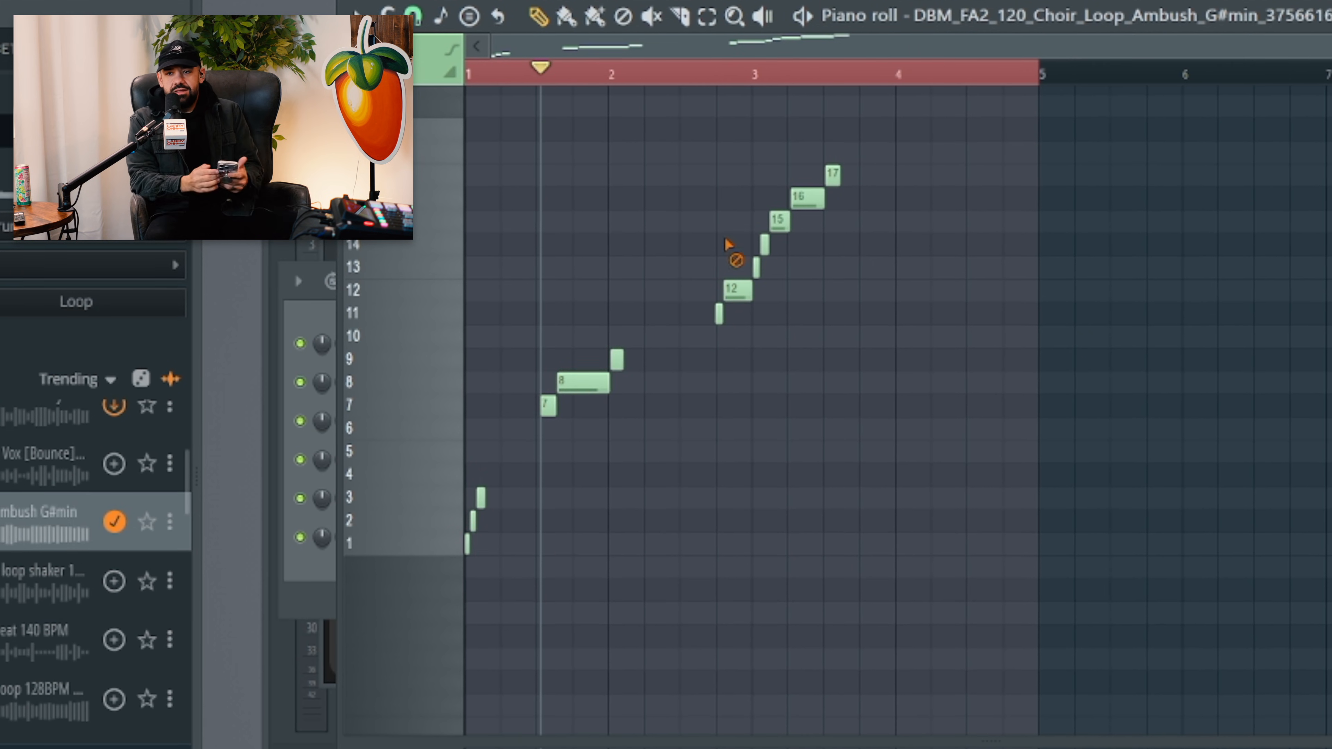
key(space)
key(space)
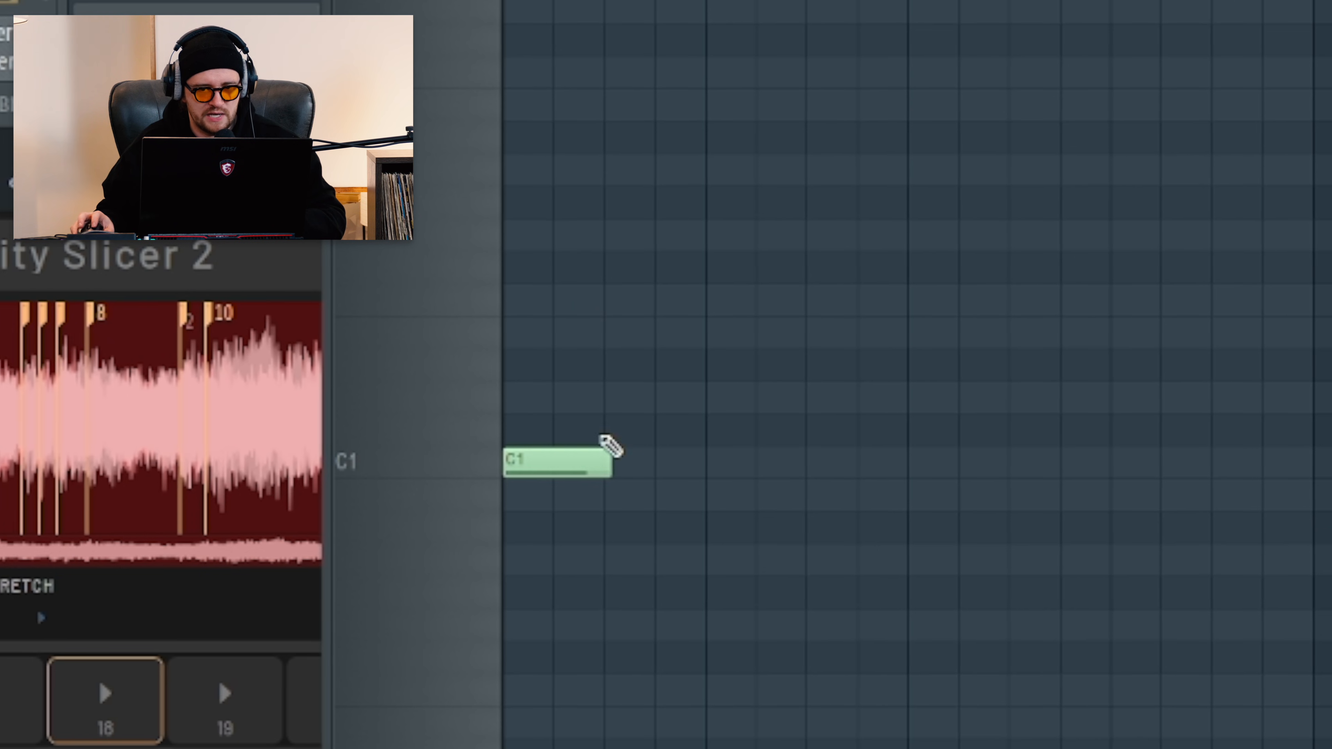
Build a rising chromatic run after the C1 note in the piano roll, including C#1 and D1, and play it
click(611, 430)
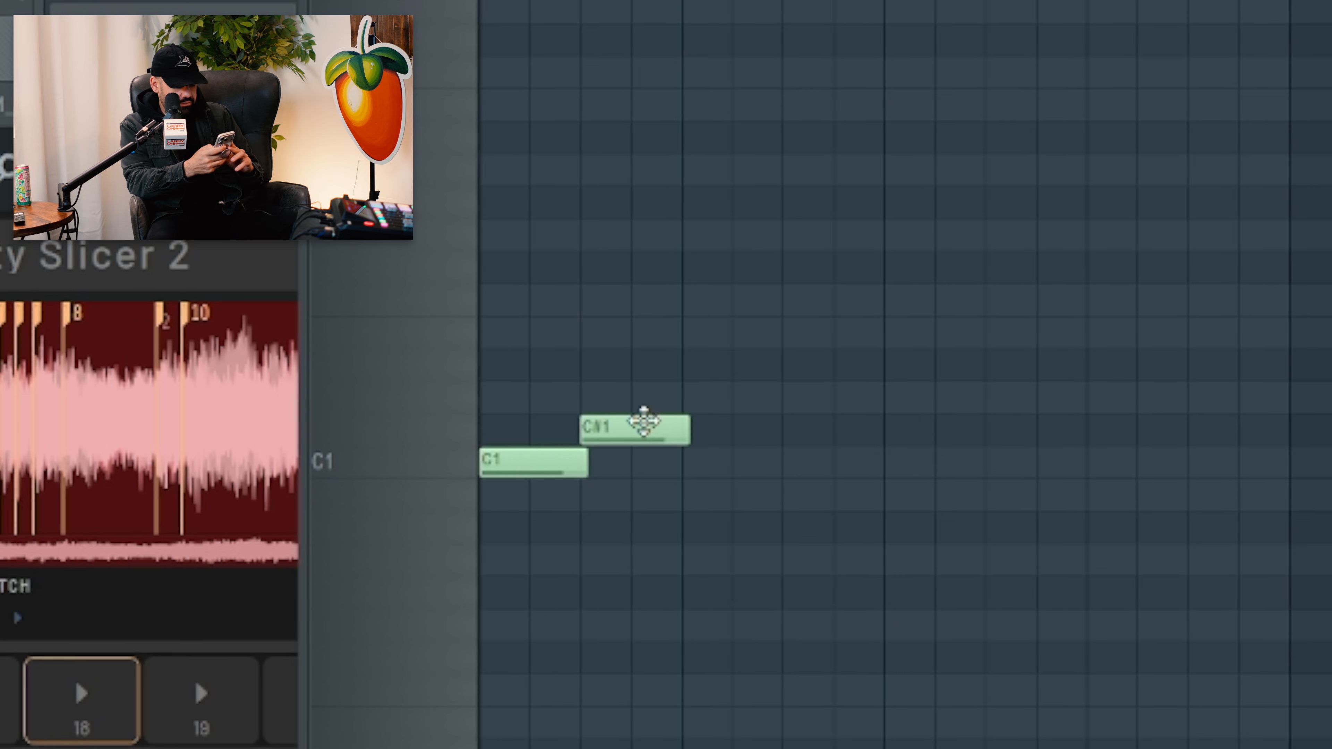
drag(630, 421, 706, 402)
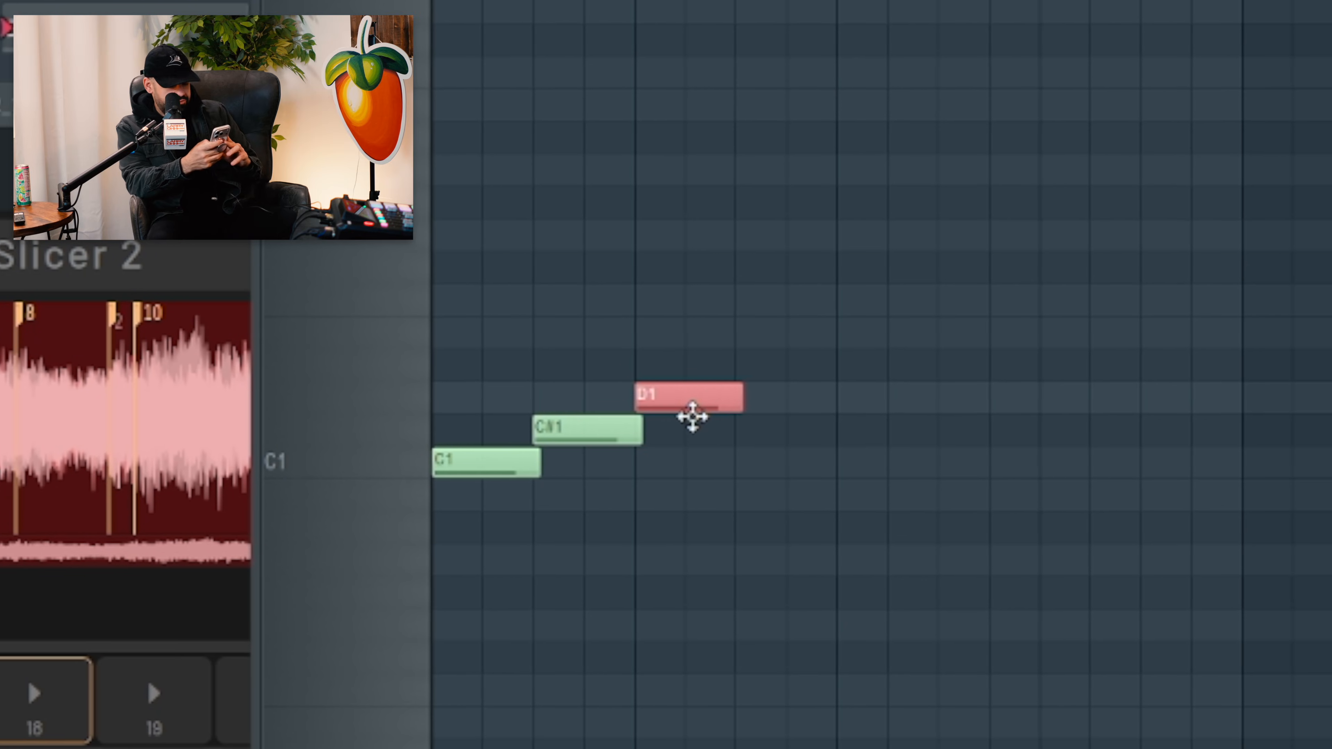
click(787, 396)
key(space)
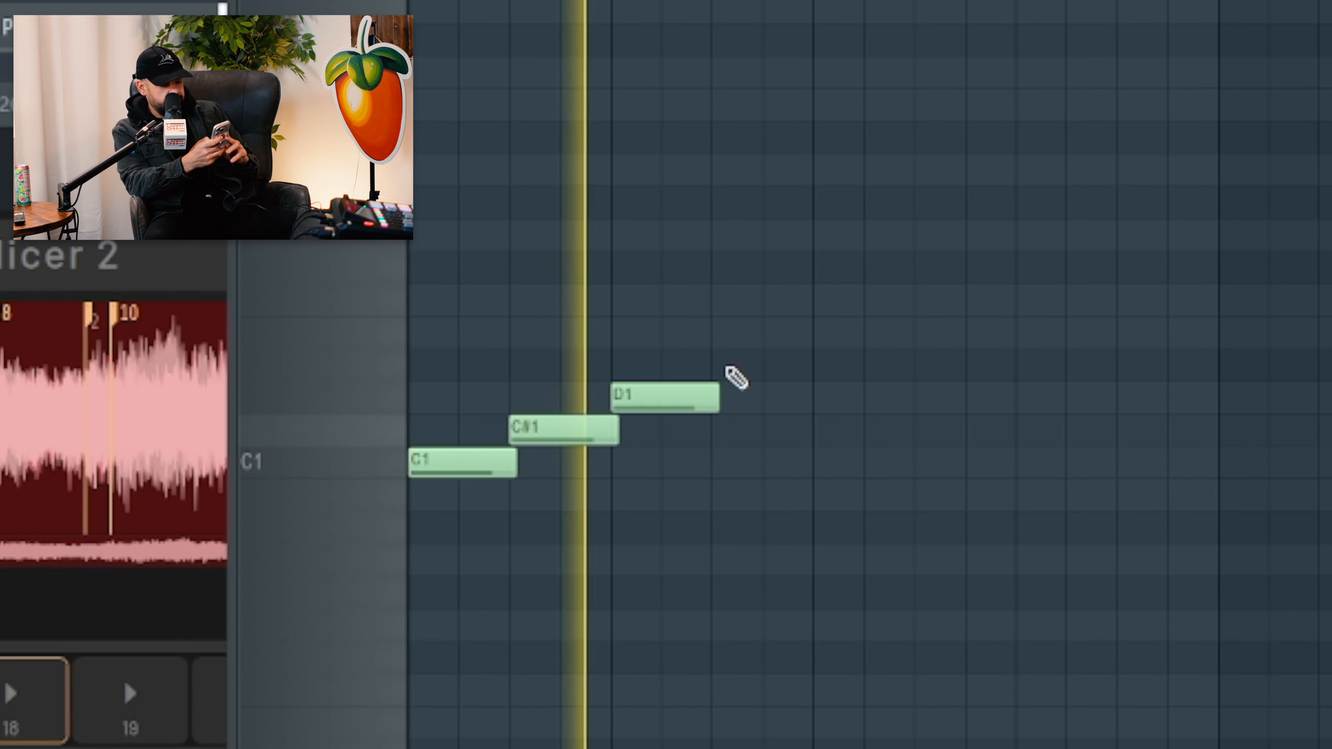
click(711, 364)
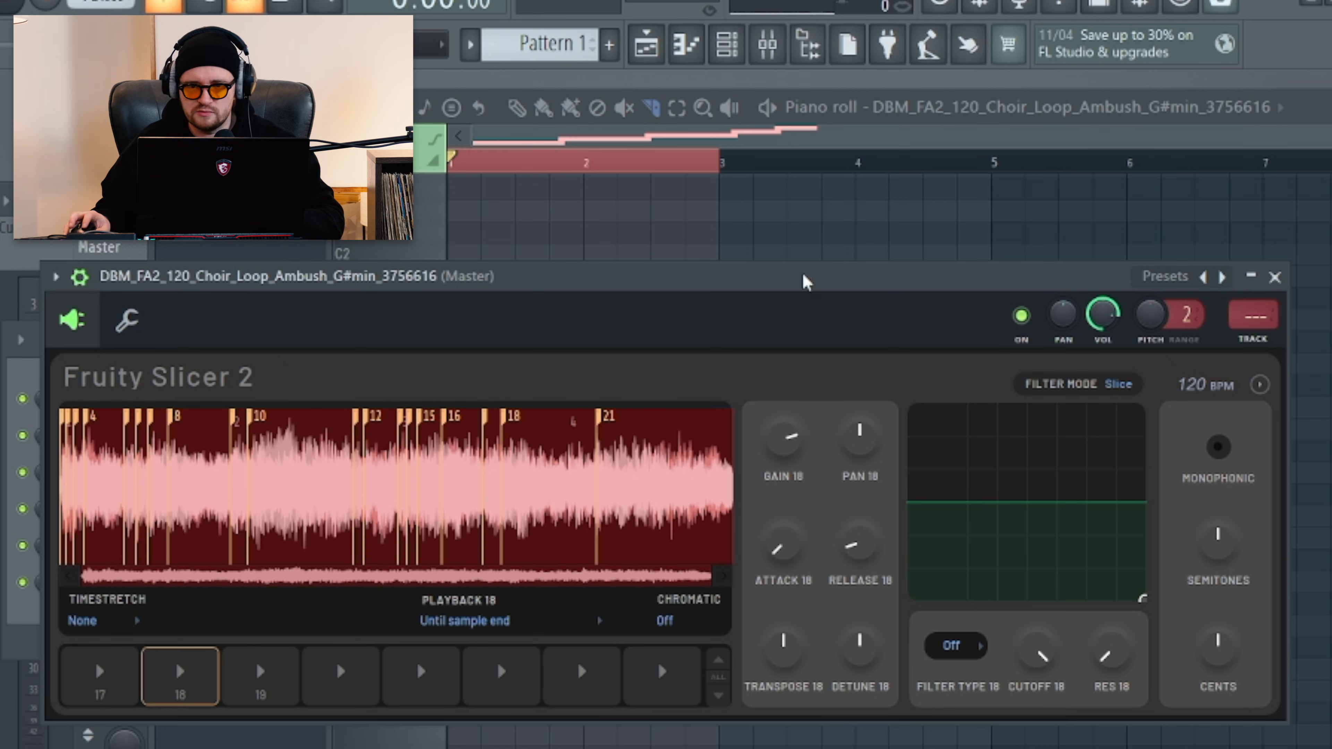
key(space)
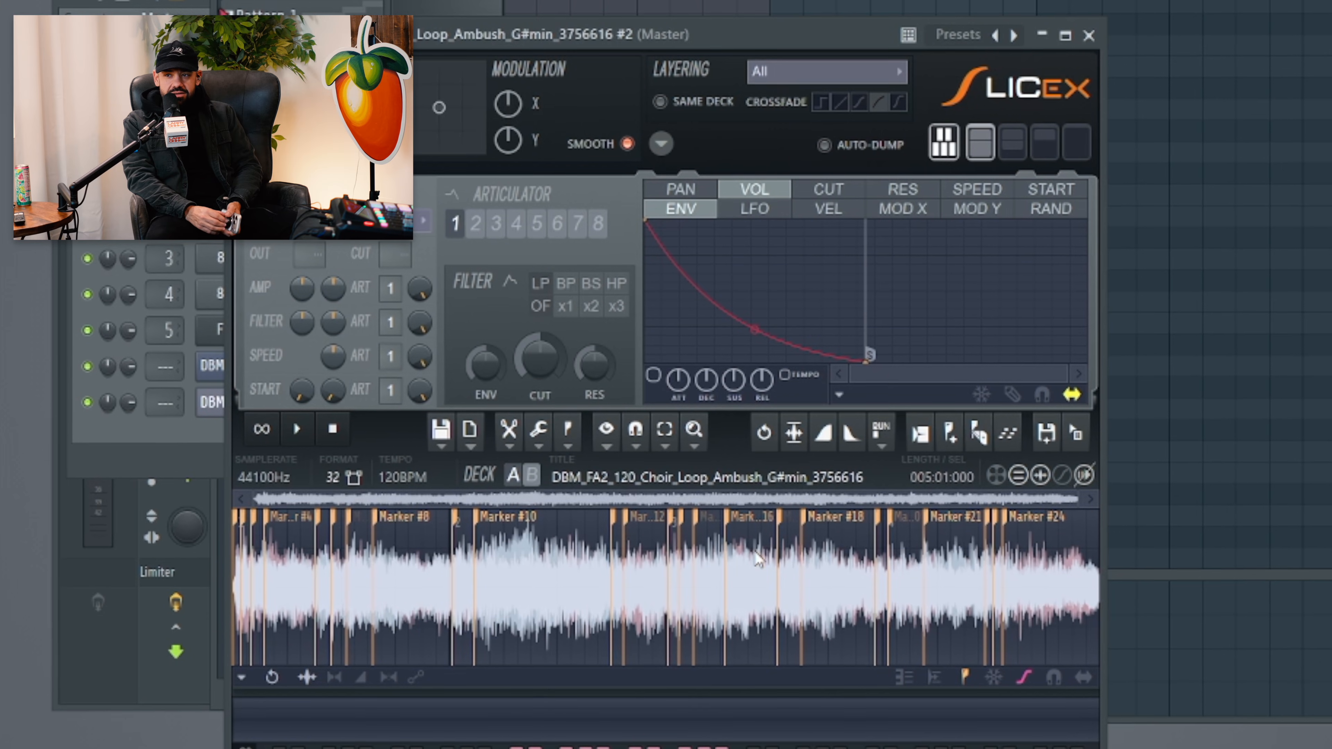
Select the notes of the Slicex choir channel and shorten its Marker #17 note at bar 1
key(ctrl+a)
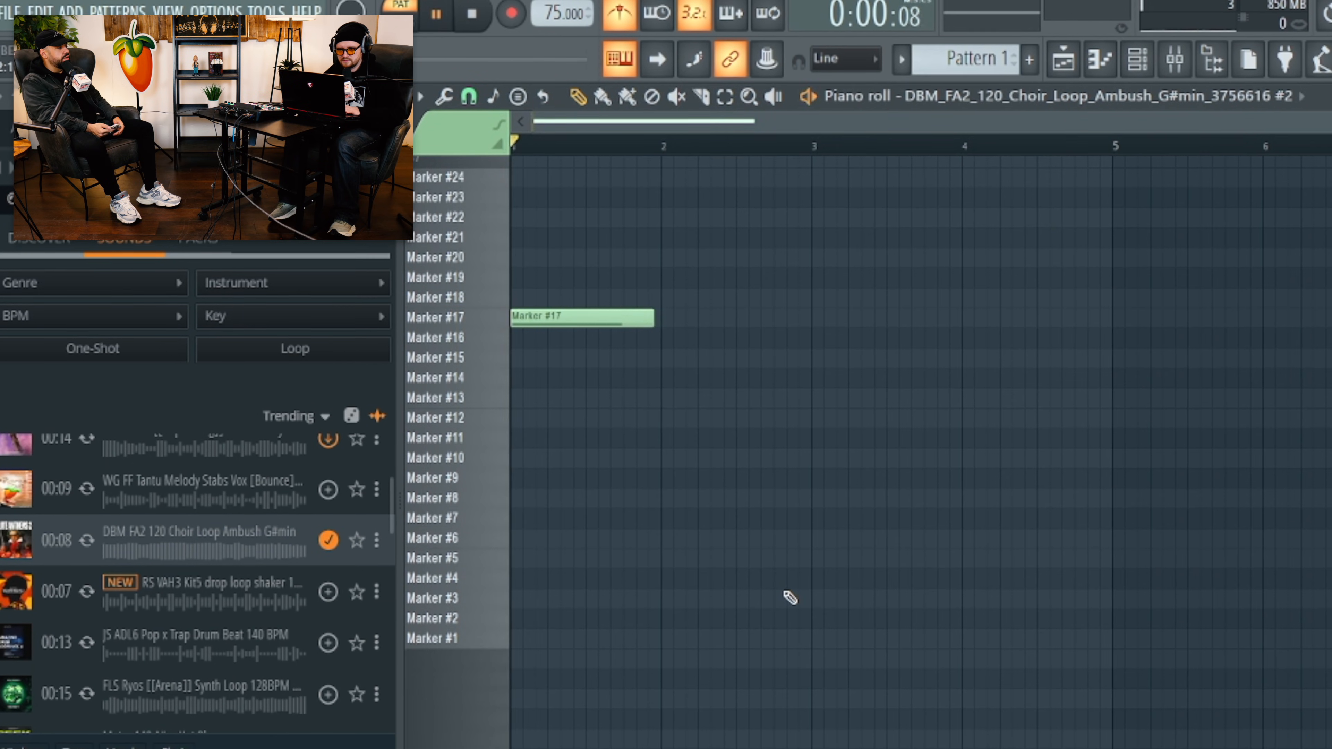
mouse_move(653, 320)
mouse_down()
mouse_move(553, 326)
mouse_move(596, 328)
mouse_up()
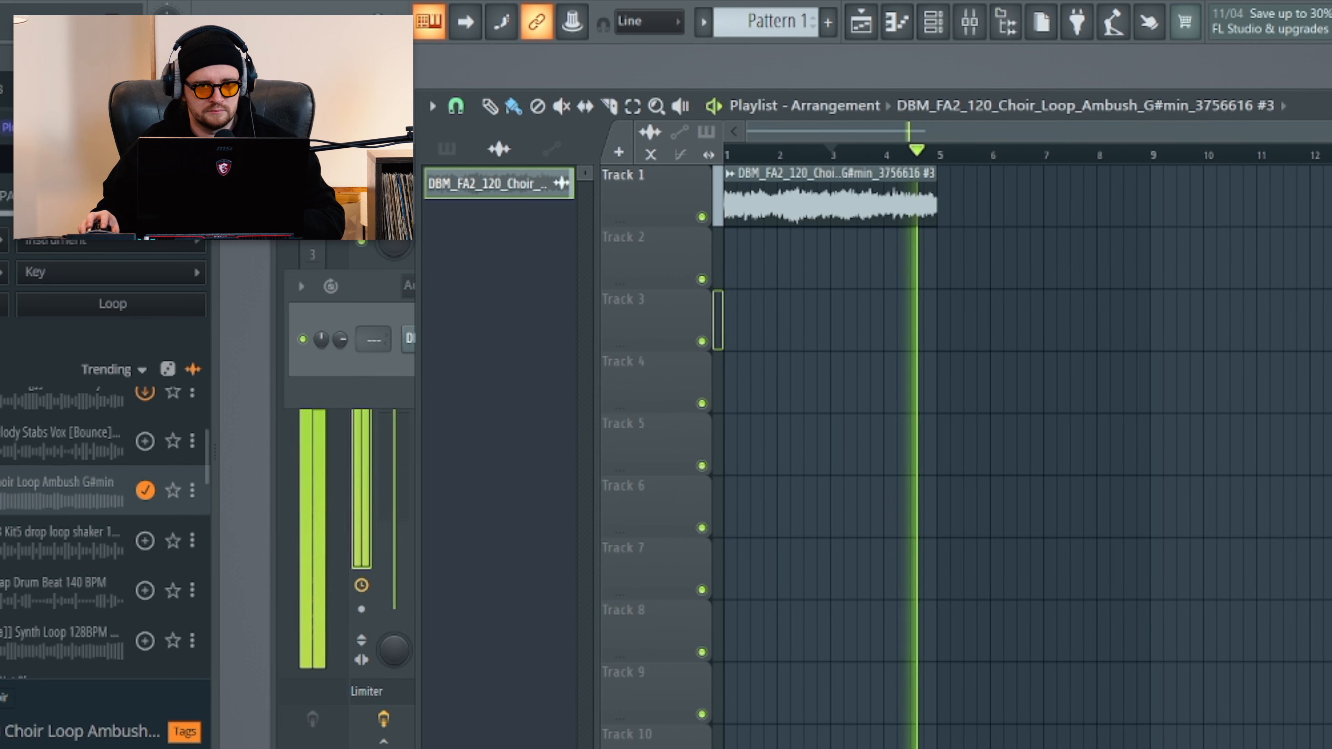
Restretch all channels and reverse the choir loop's audio clip in its channel settings
key(space)
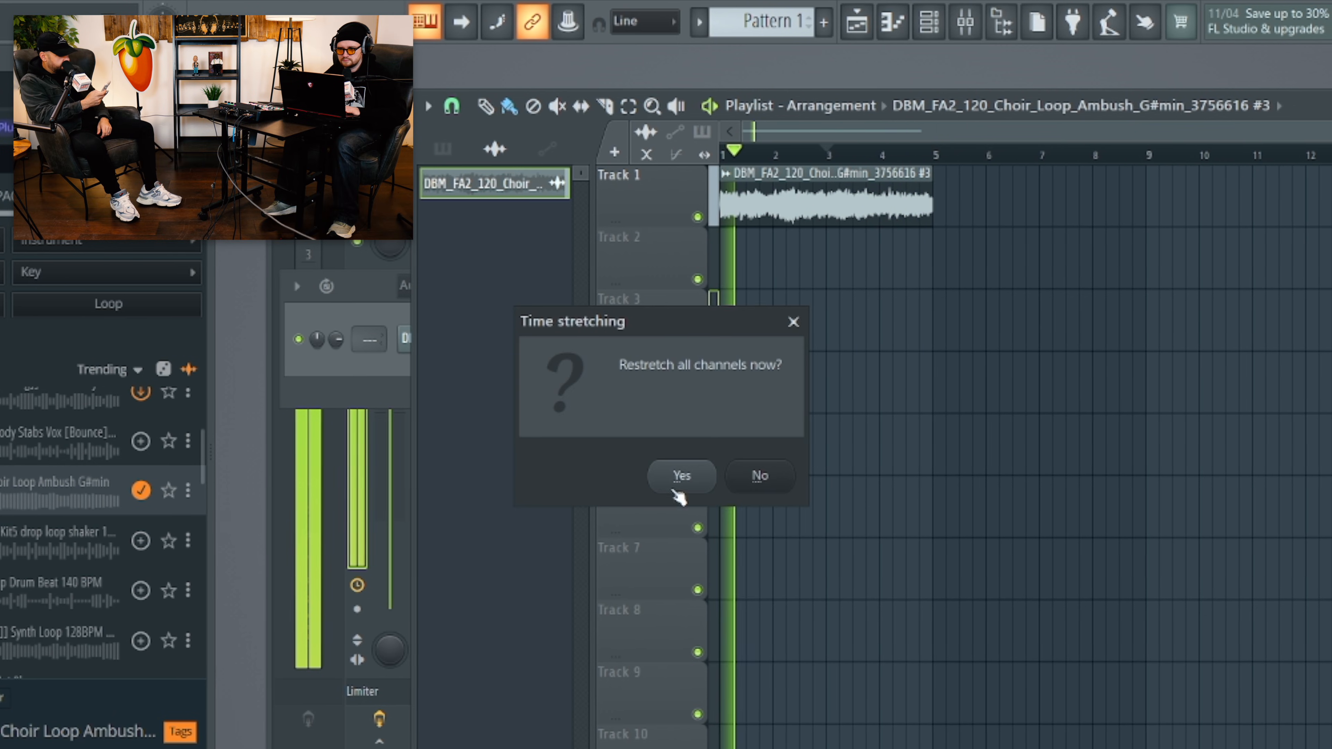
click(672, 489)
double_click(792, 181)
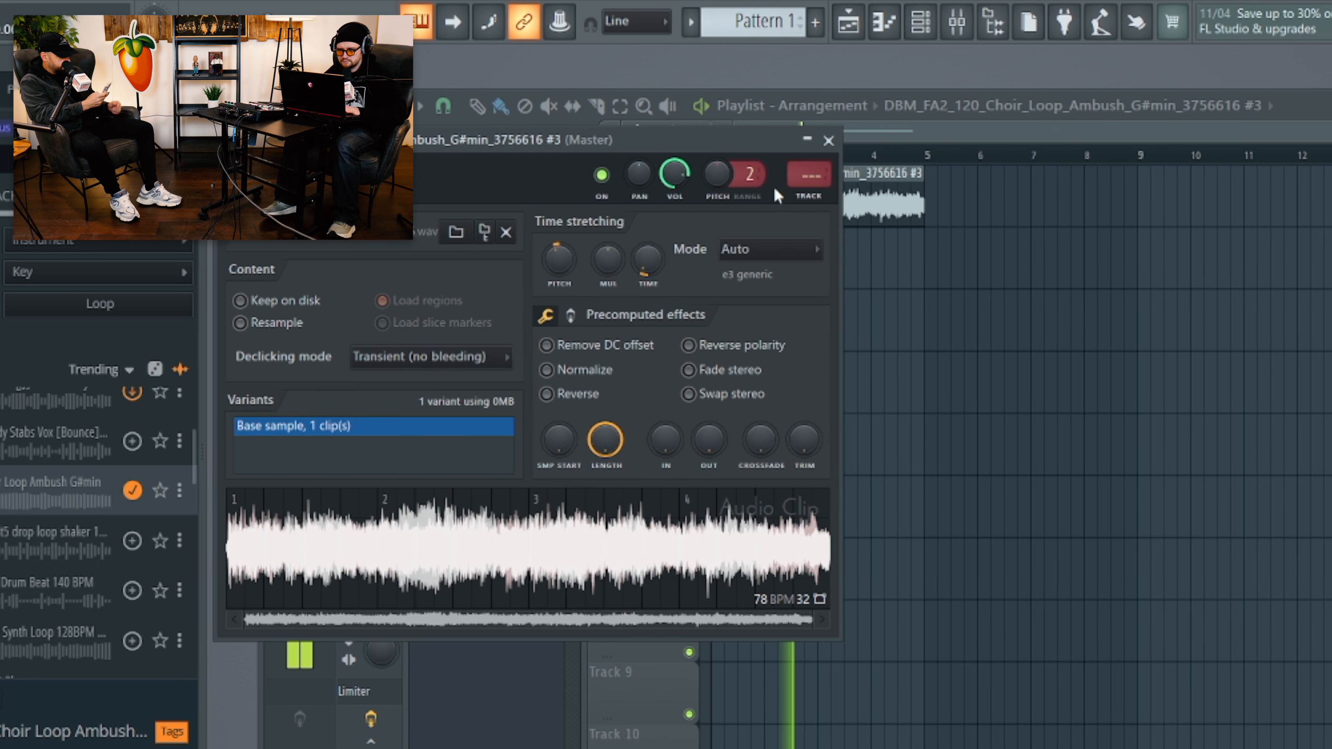
click(576, 393)
click(990, 396)
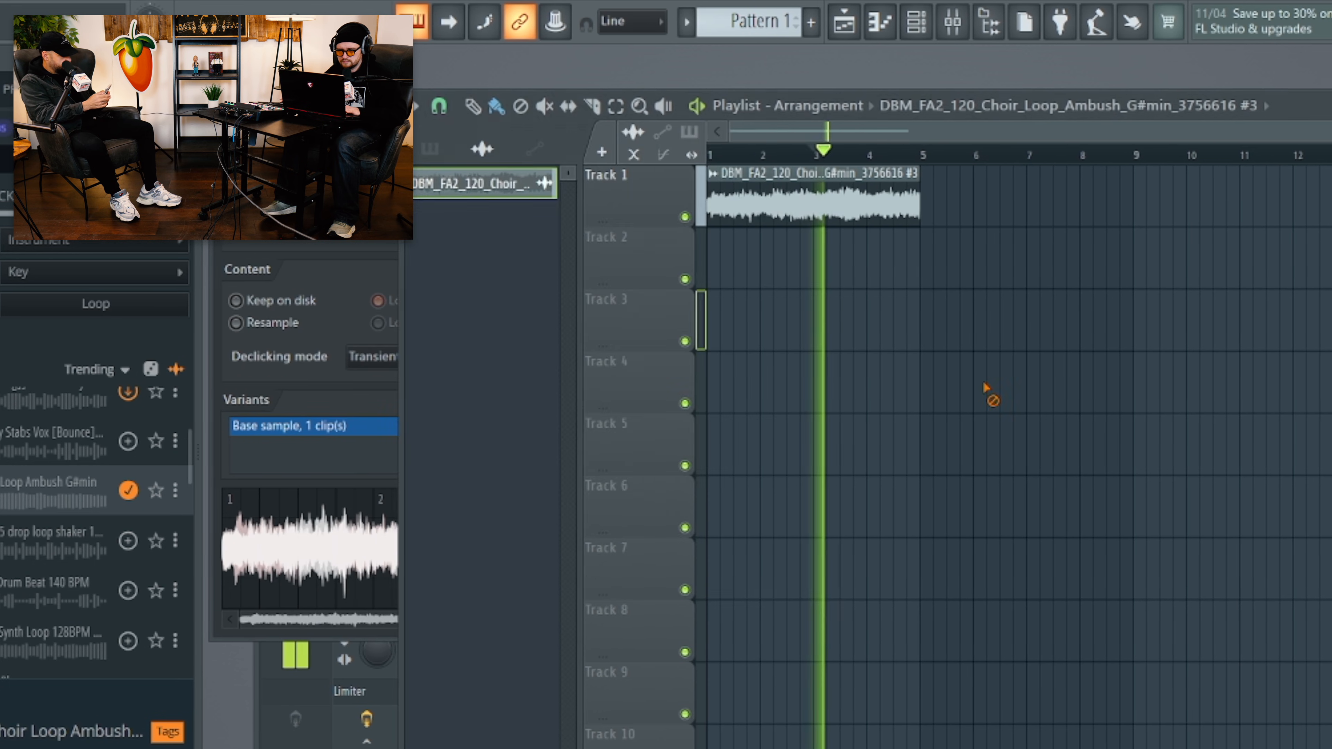
Trim the choir clip to a one-bar section, place it at bar 1 and repeat it across four bars on Track 1
scroll(805, 169, down, 1)
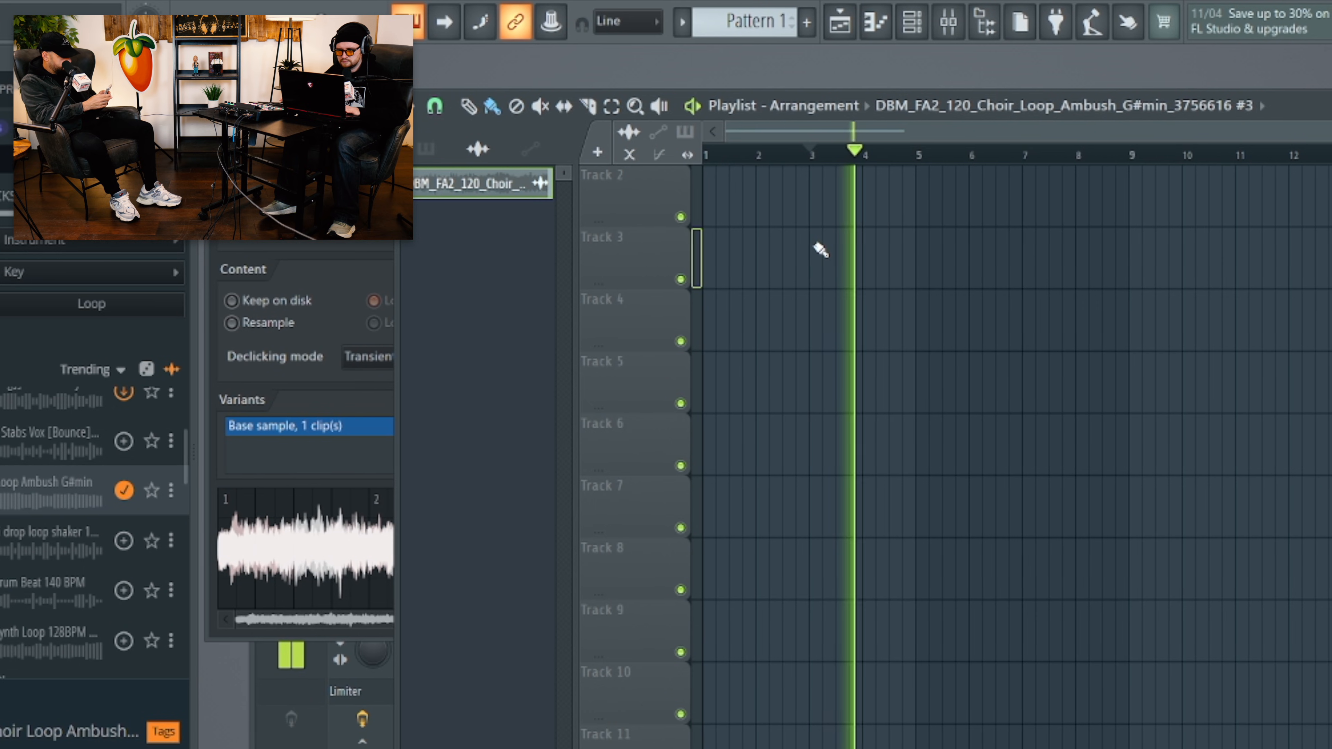
scroll(818, 250, up, 1)
key(space)
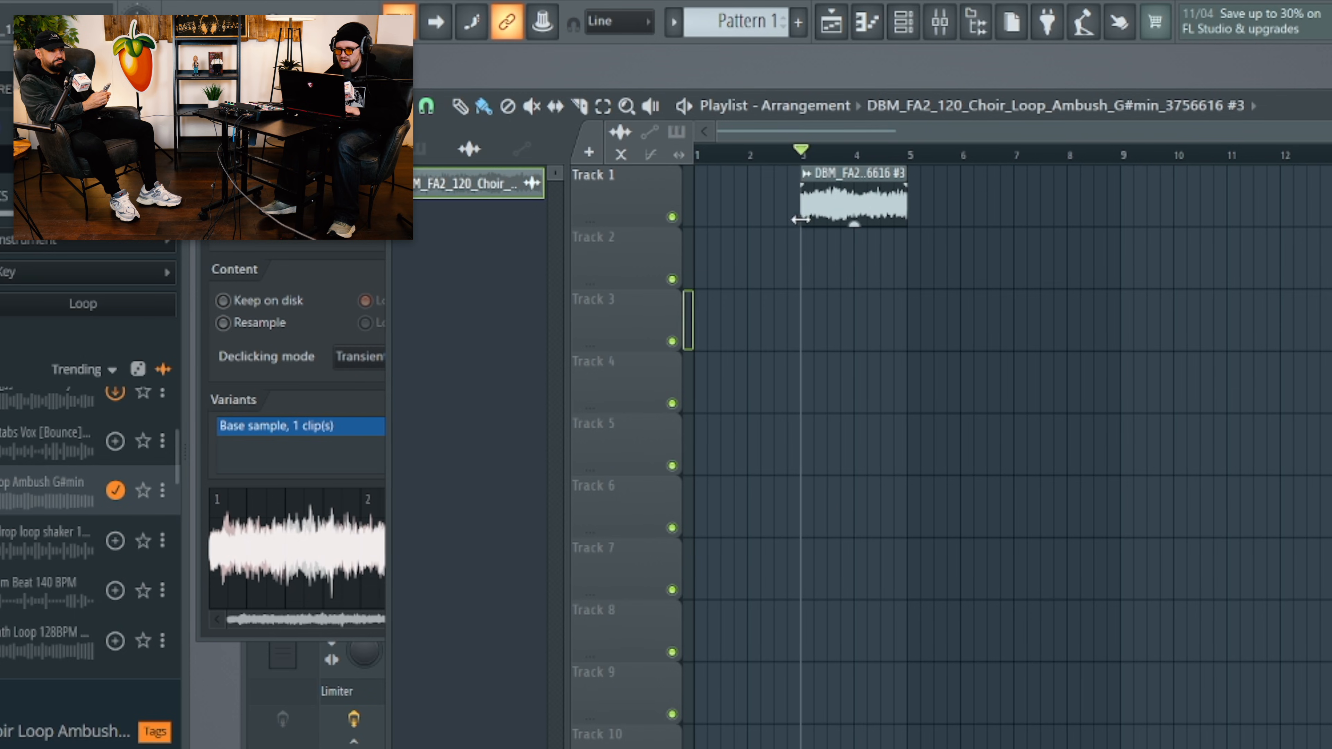
drag(816, 205, 708, 205)
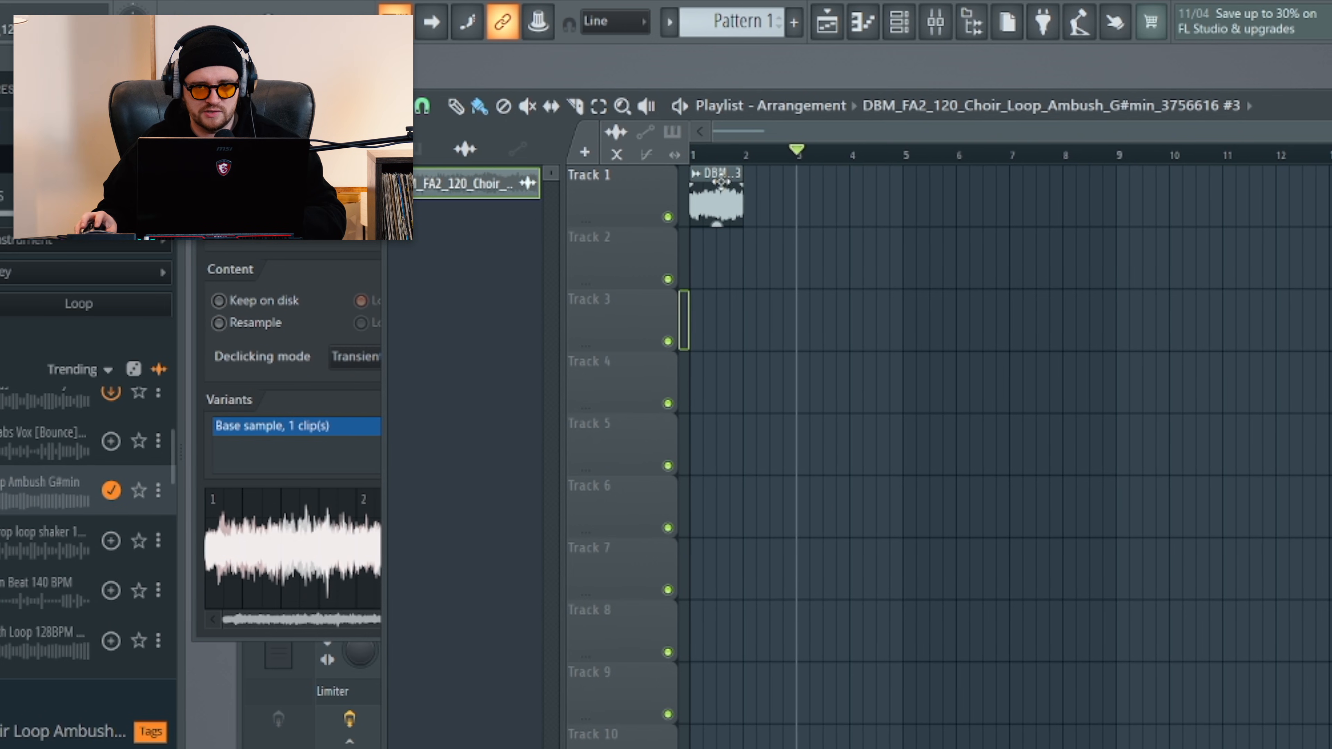
click(755, 199)
key(space)
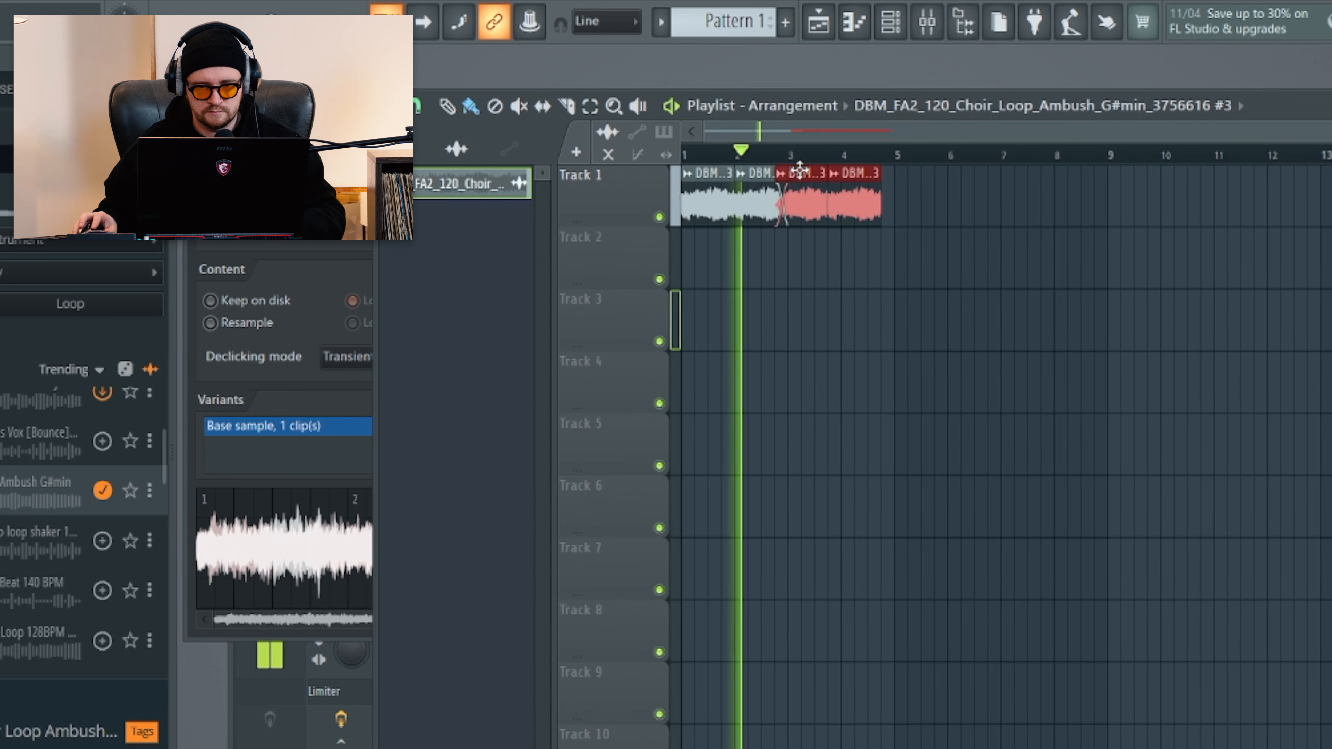
click(903, 285)
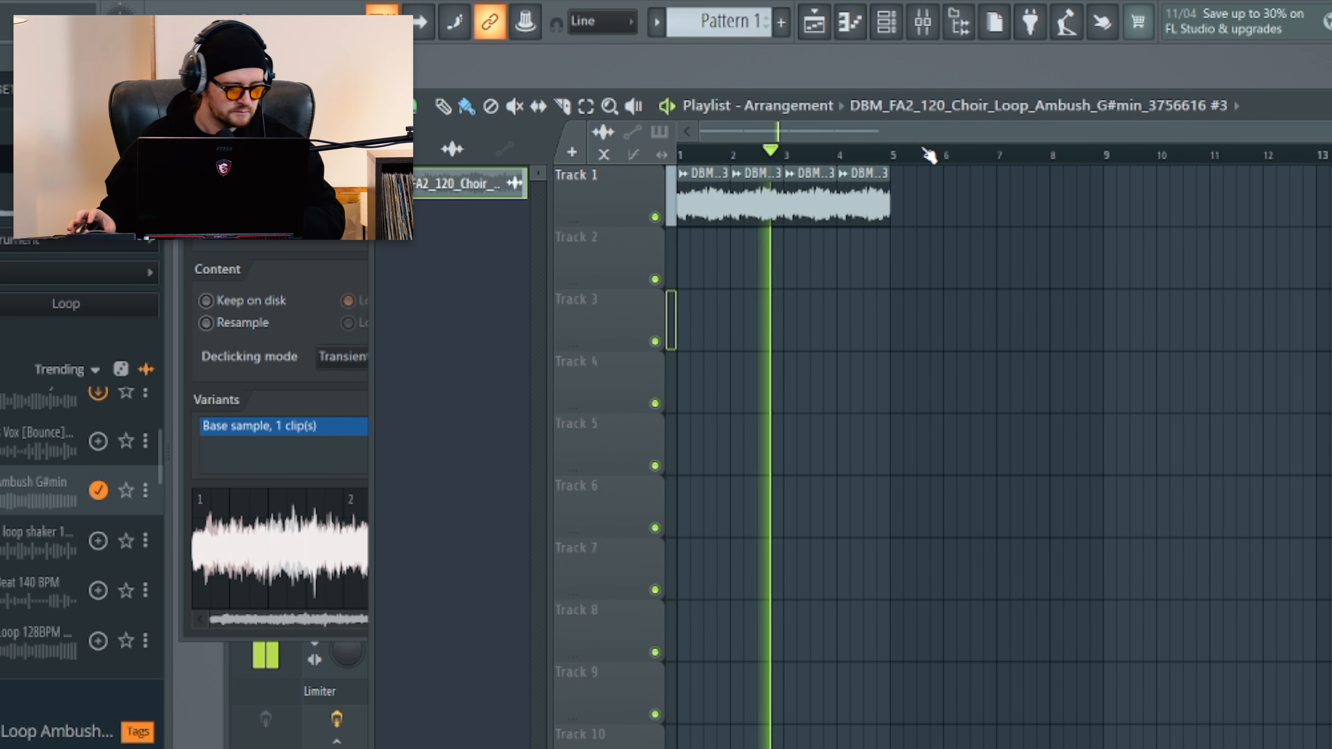
Select the Track 1 choir clips, consolidate them into a new audio clip on Track 2 and lower its pitch
key(ctrl+a)
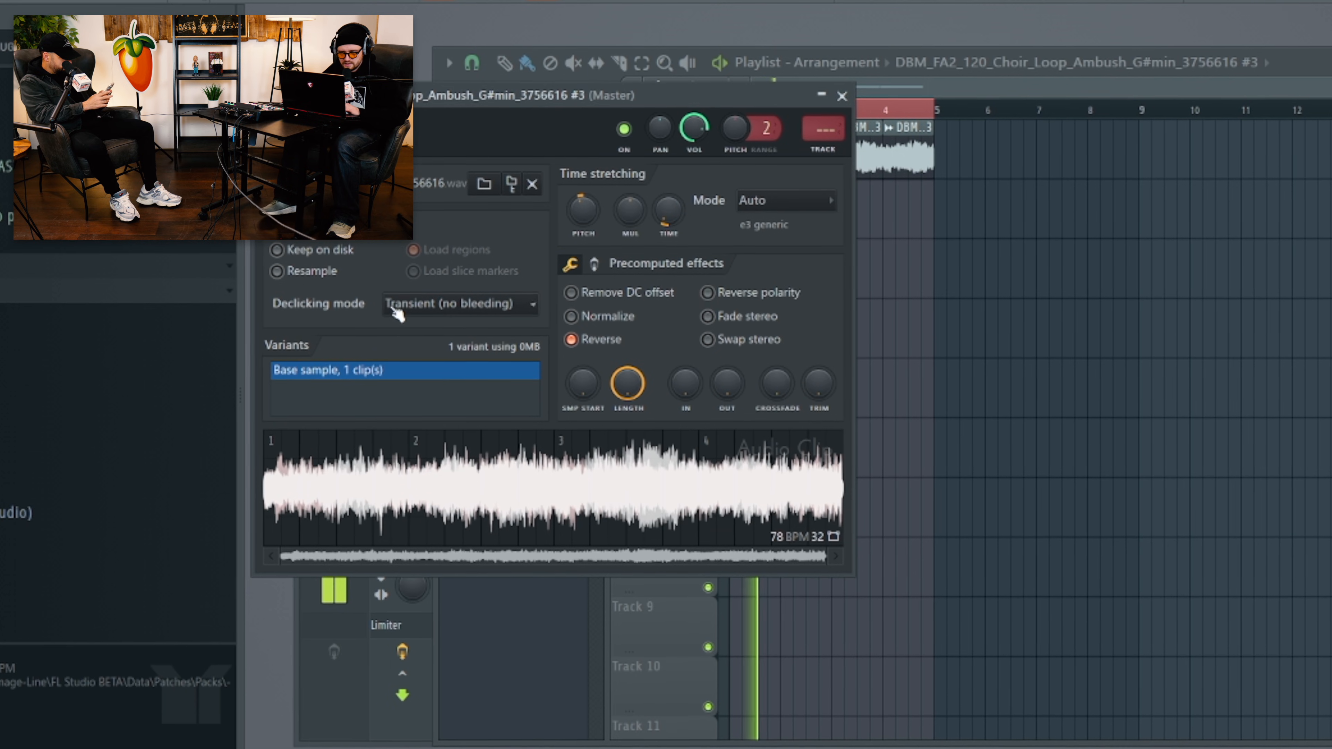
click(435, 302)
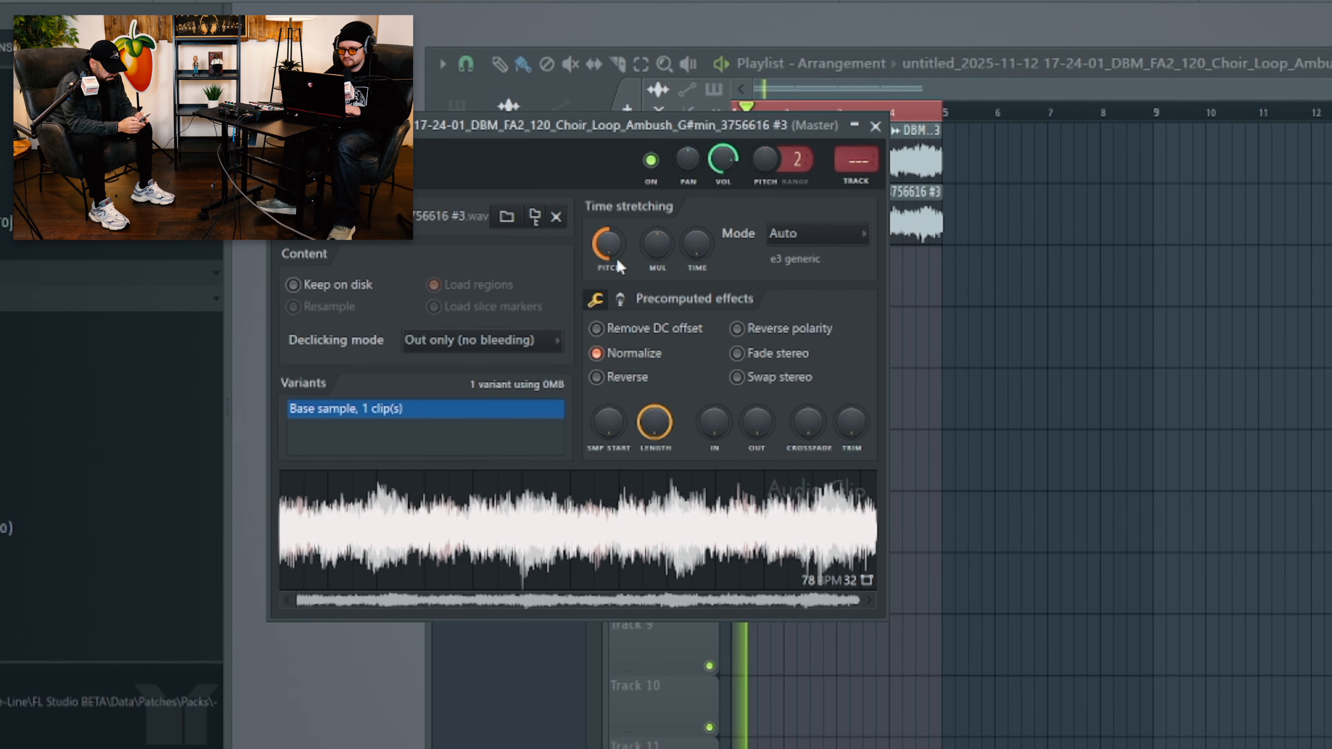
click(858, 184)
key(F9)
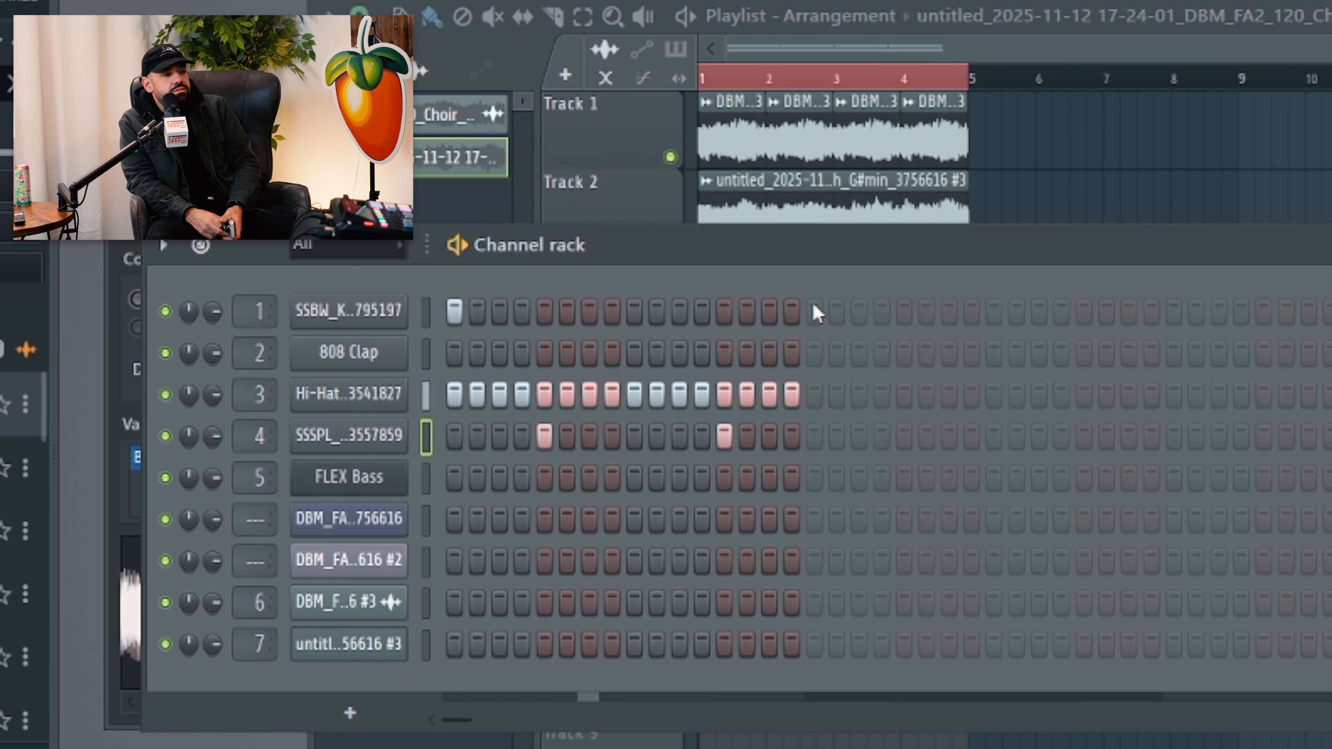
Extend the drums with kicks on steps 16 and 17, hi-hats on 17–32, snares on 21 and 29, and an SSBW_R hit on 26
click(791, 311)
click(814, 311)
drag(806, 394, 1139, 396)
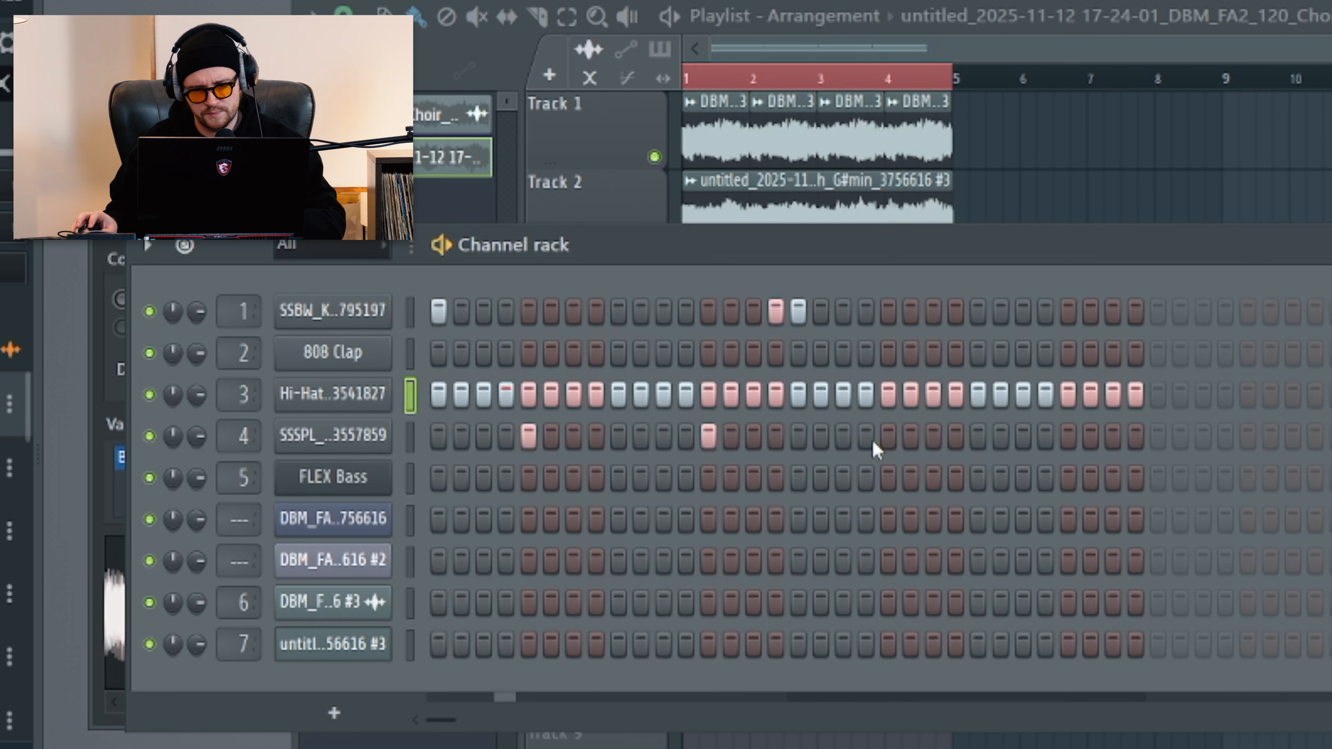
click(1065, 436)
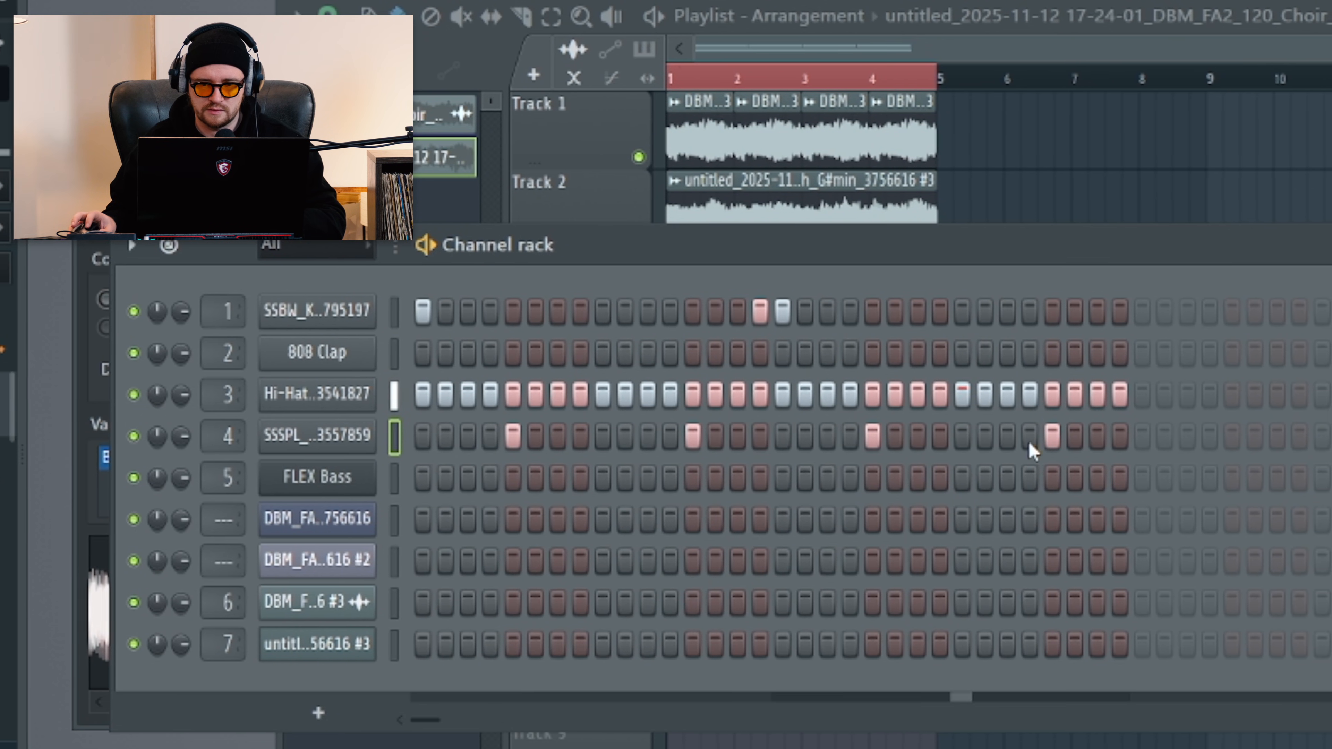
click(982, 436)
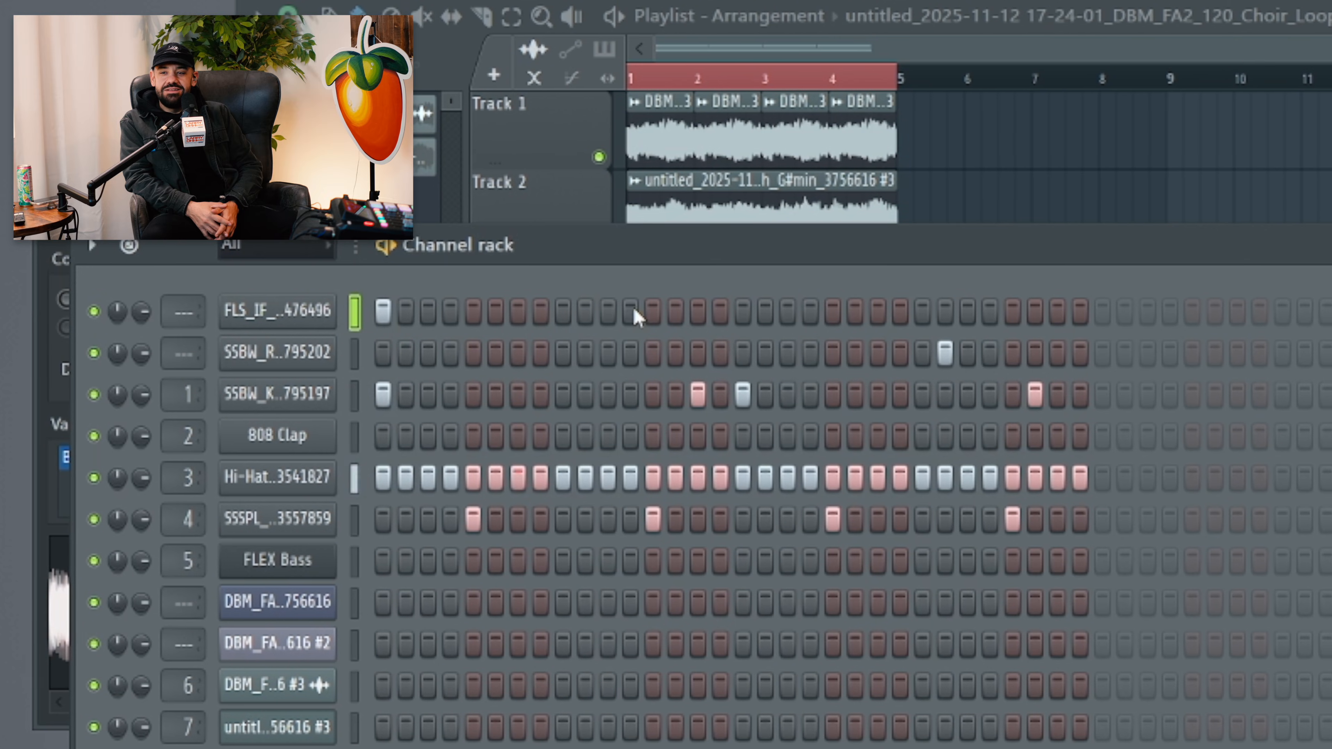
Add a hit on step 21 of the 808 bass melody channel and enable loop points for its sample
click(831, 311)
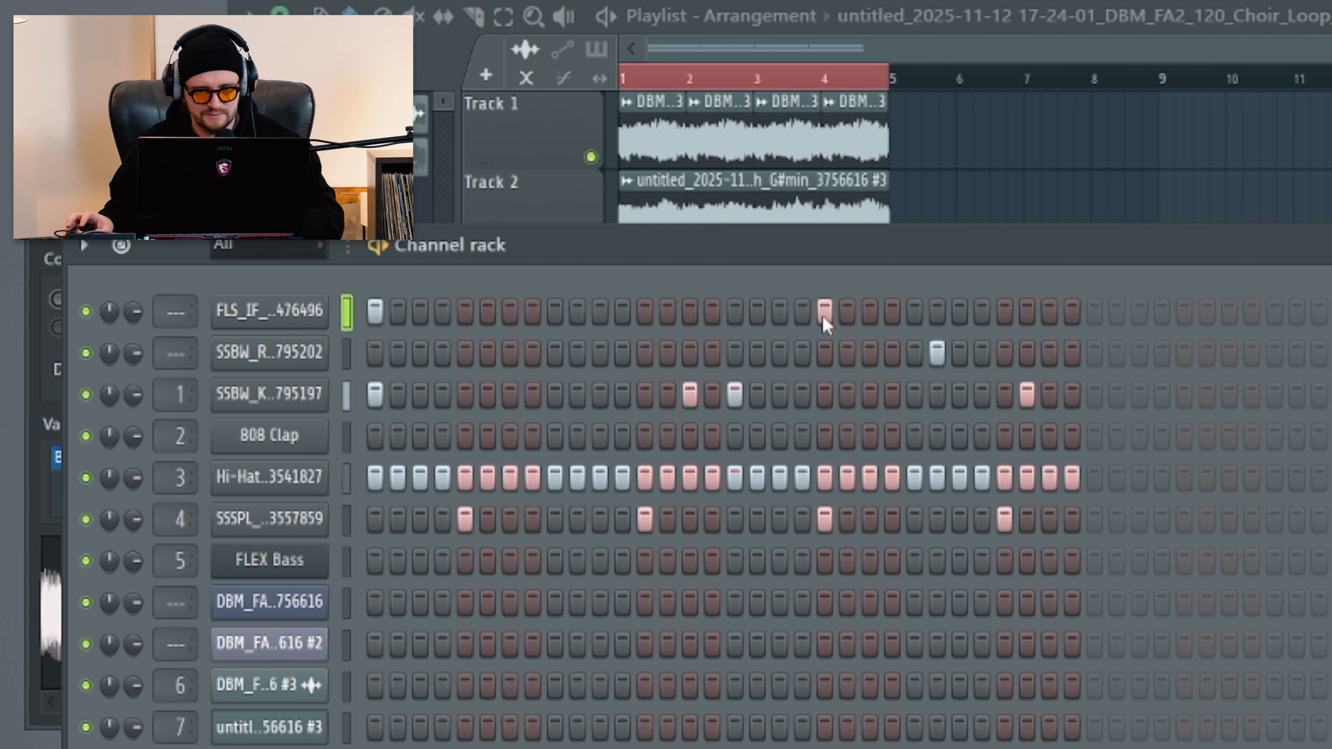
click(299, 321)
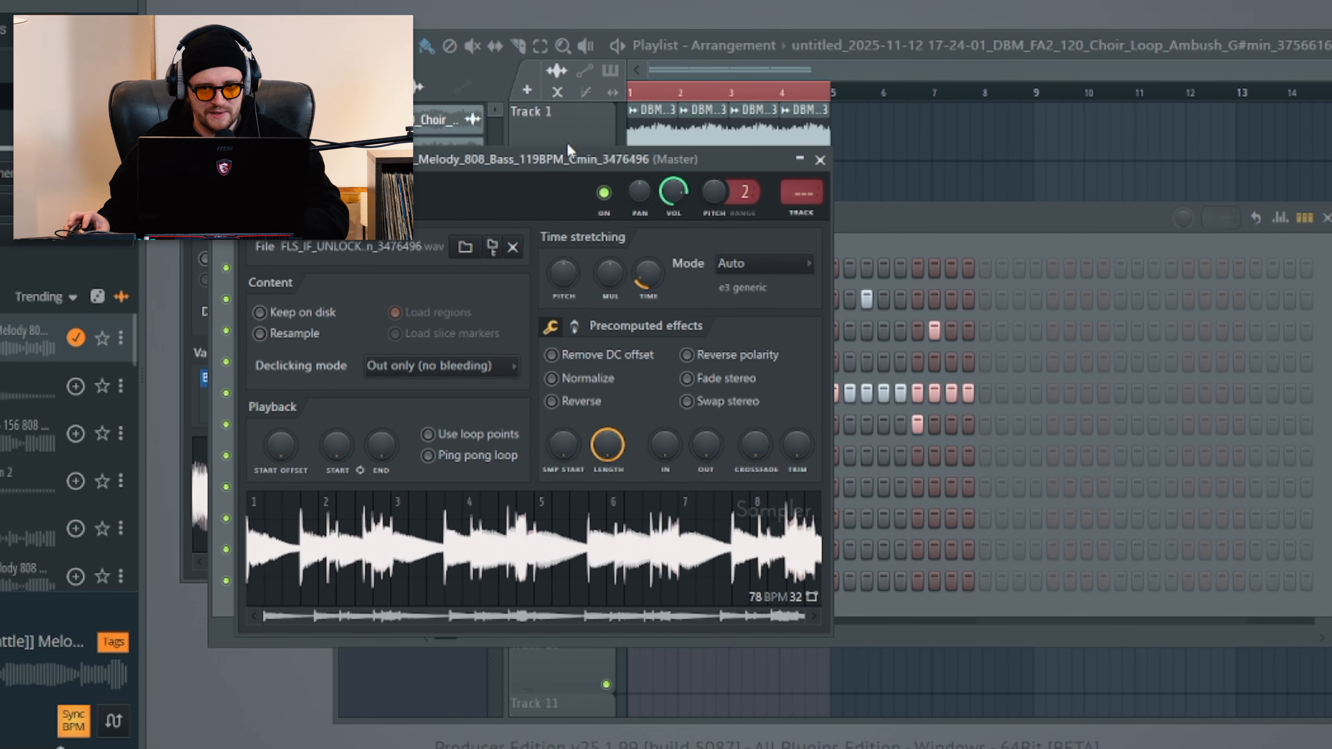
drag(525, 163, 627, 291)
click(565, 581)
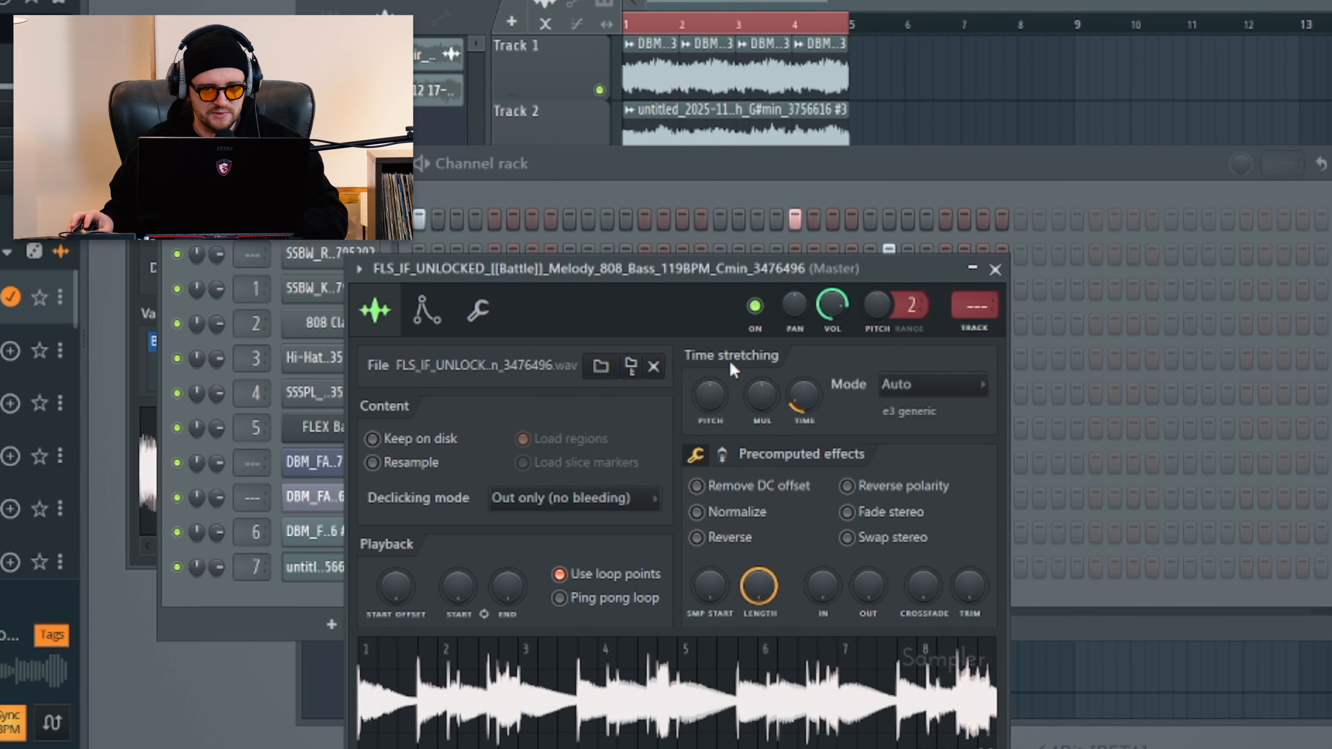
Keep the 808 bass hit on step 21, turn off the sample's loop points and add another hit on step 31
click(439, 182)
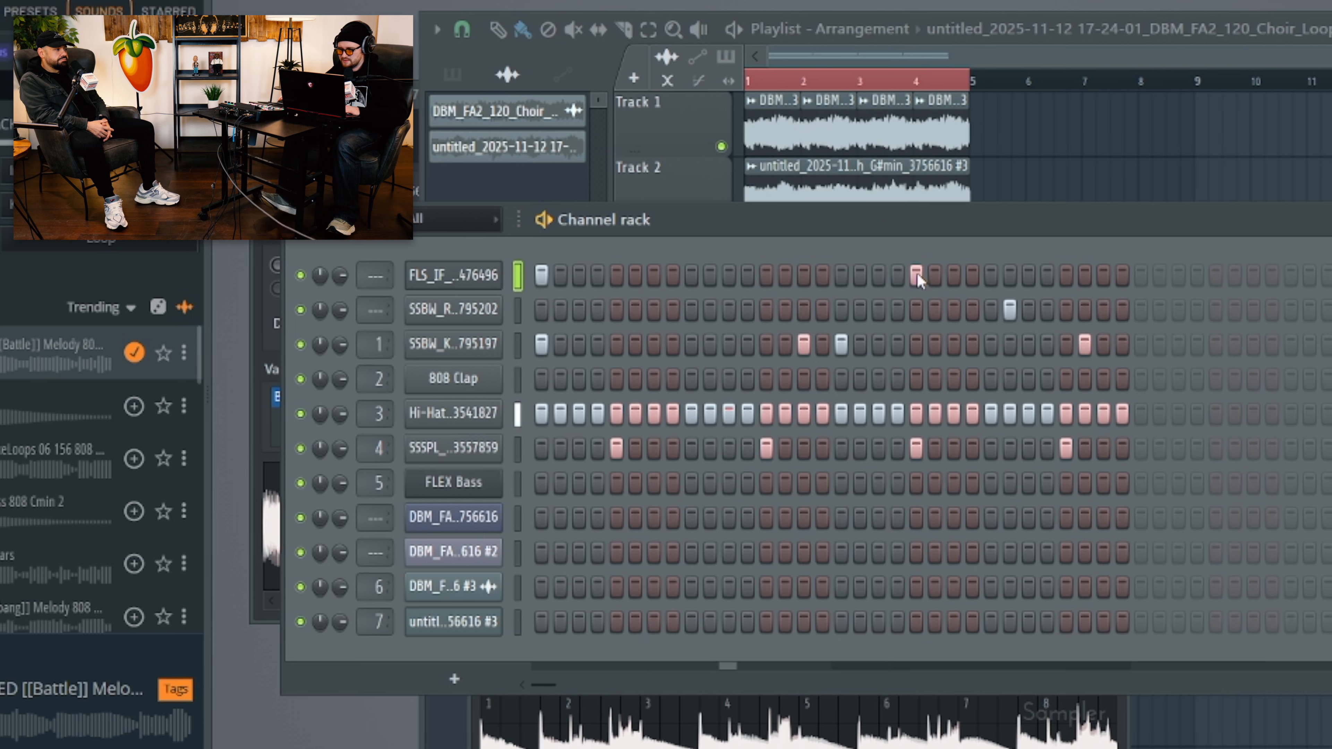
click(916, 275)
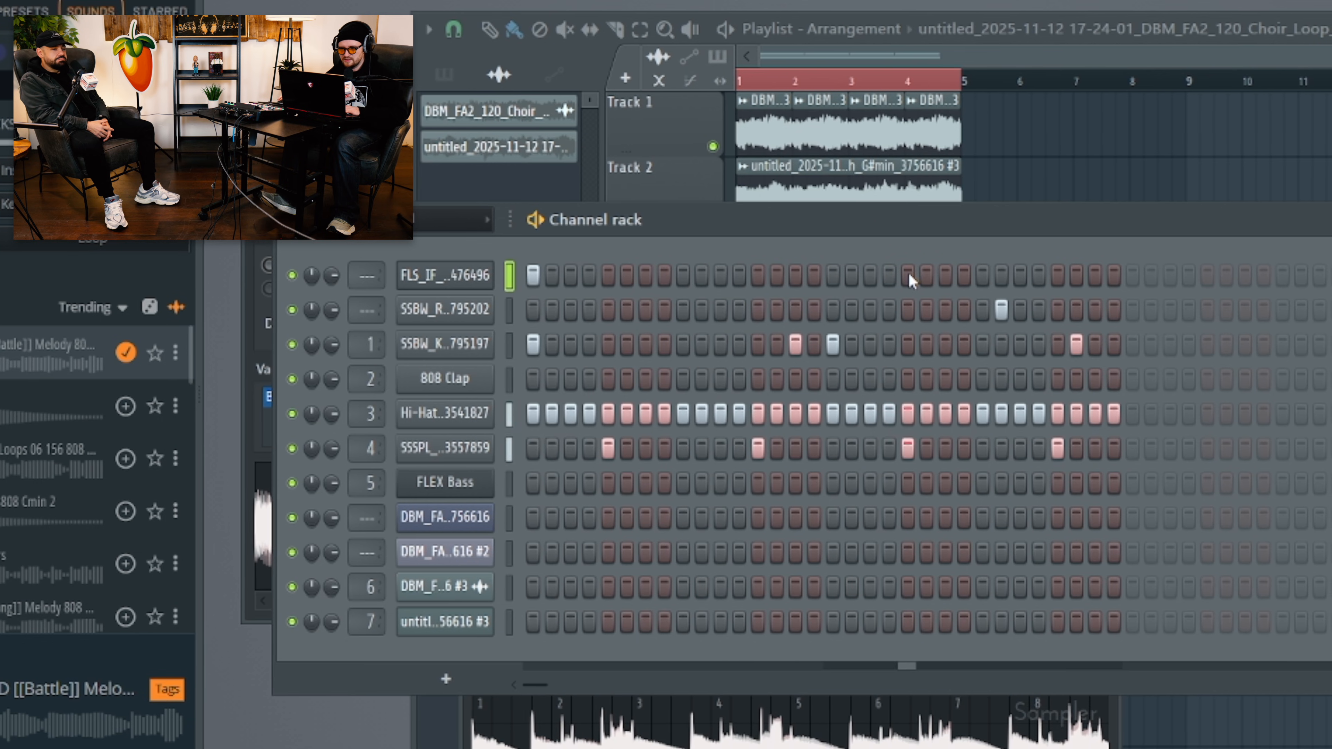
click(909, 275)
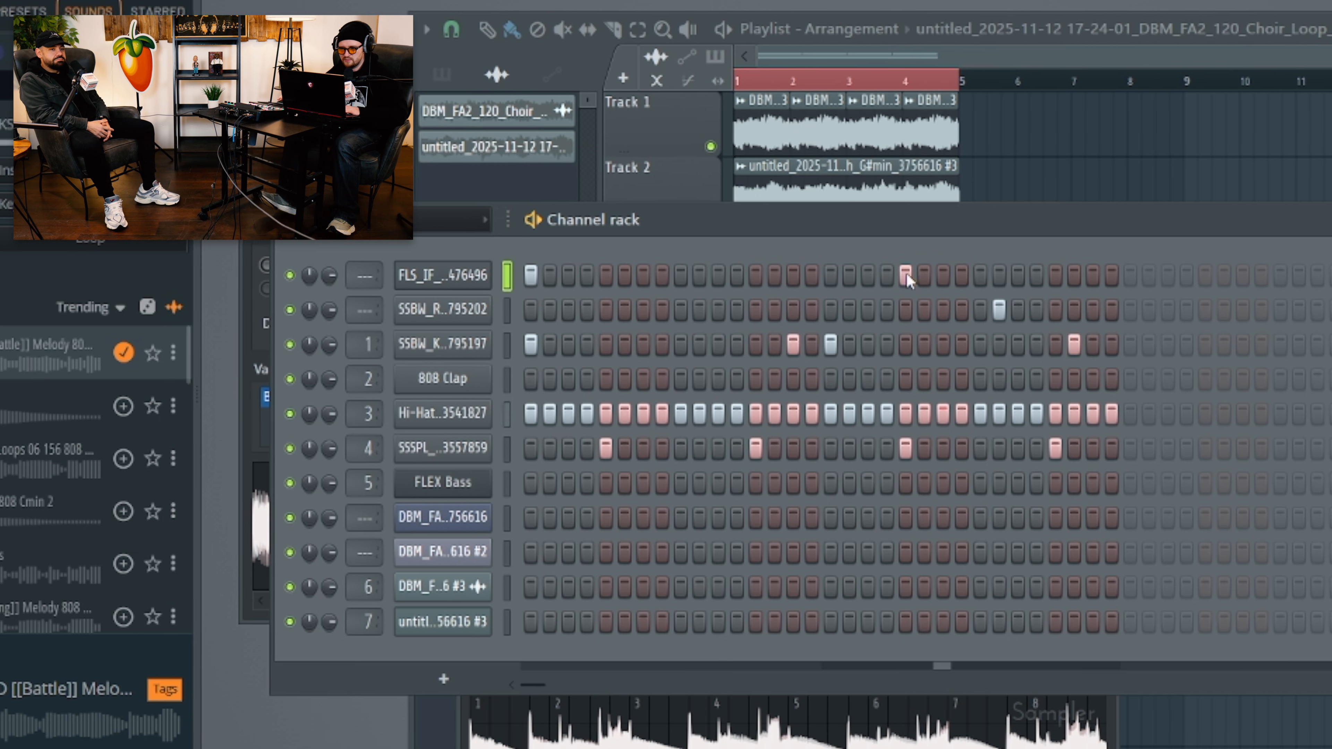
click(440, 275)
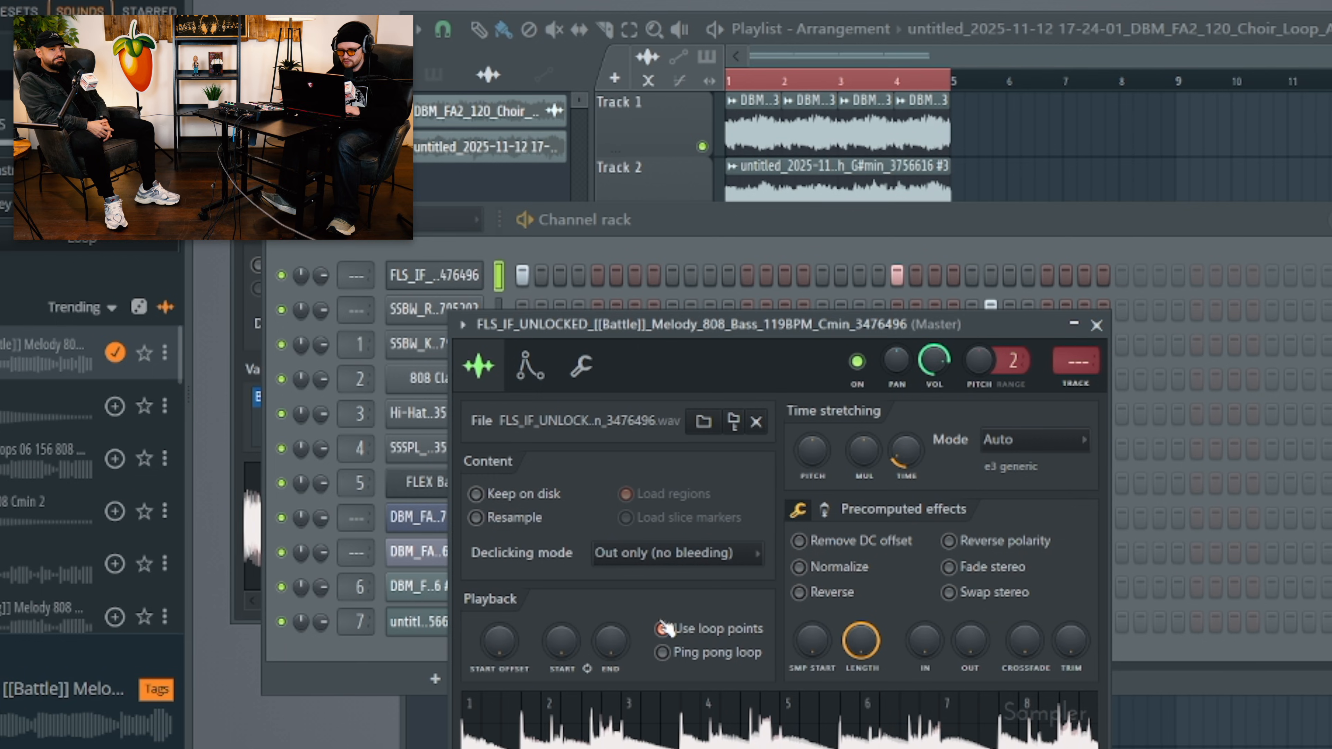
click(664, 629)
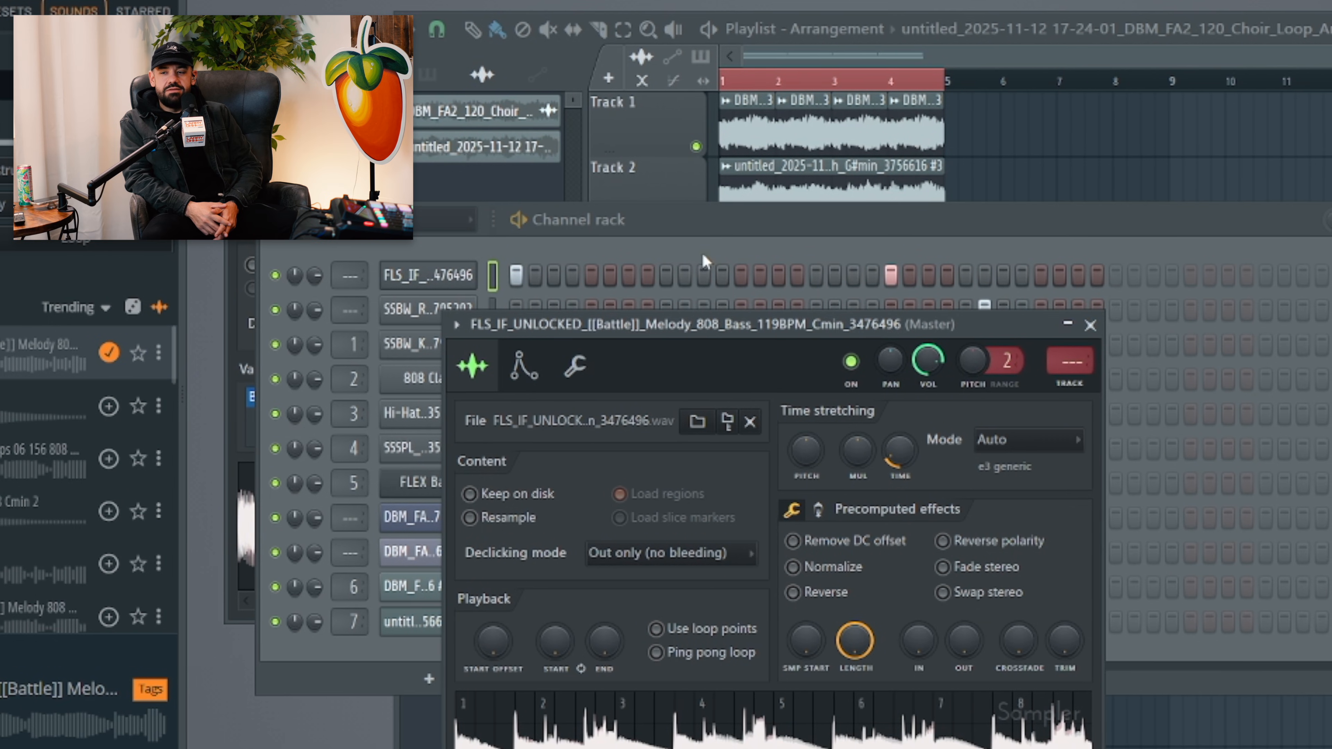
click(698, 210)
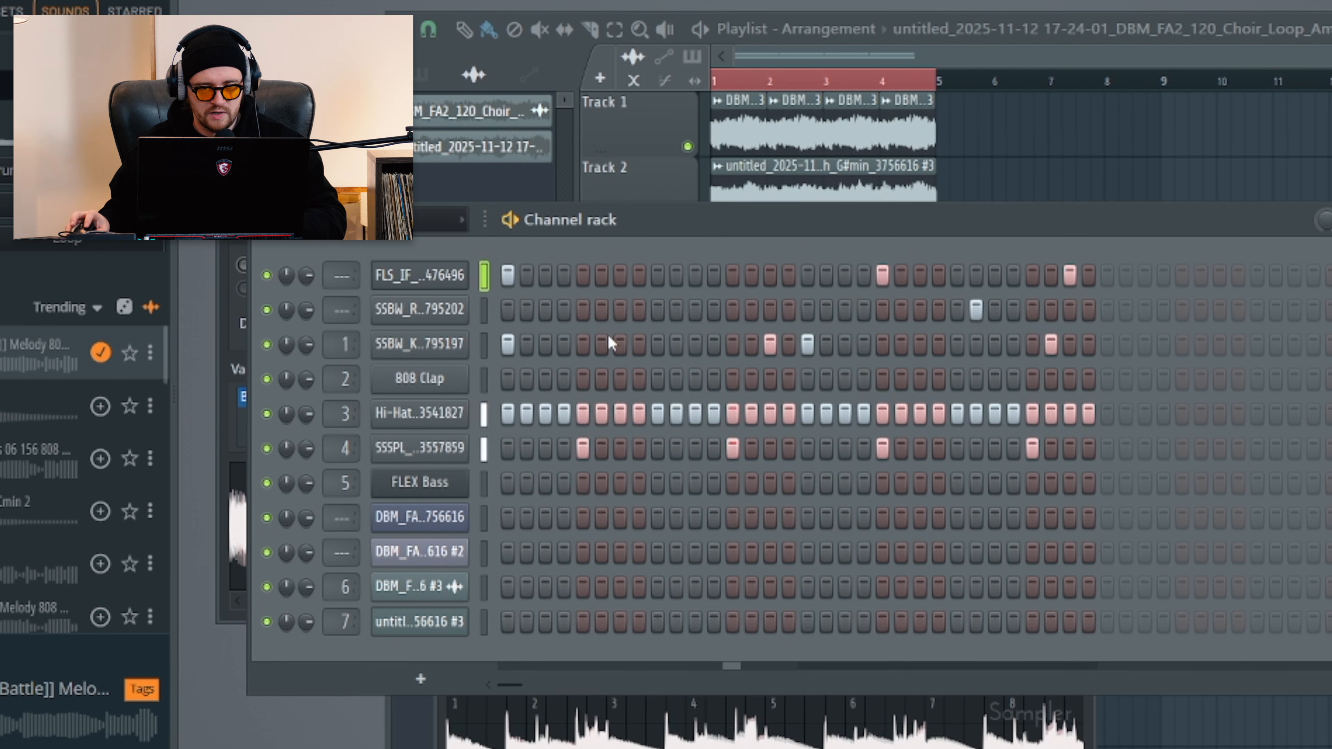
Set the time-stretching mode of the 808 bass sample to Stretch
click(419, 275)
scroll(996, 439, down, 1)
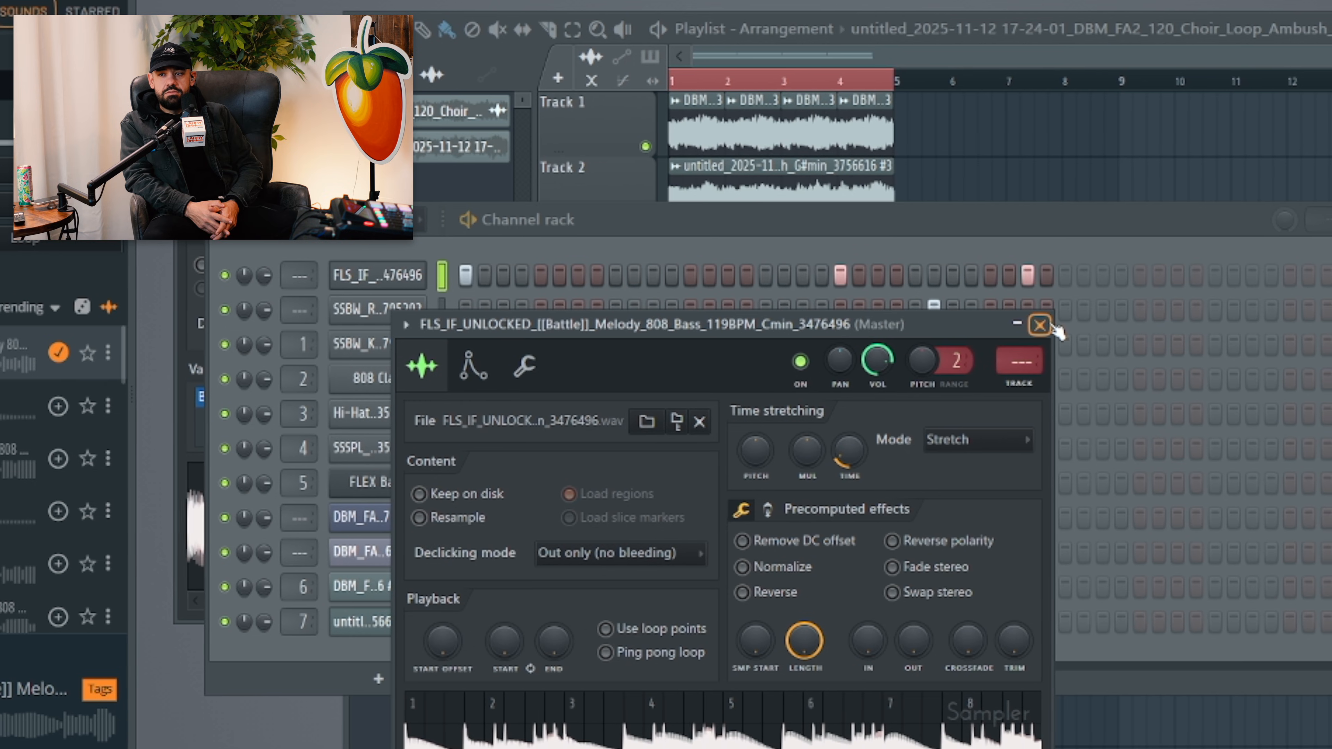
click(1051, 326)
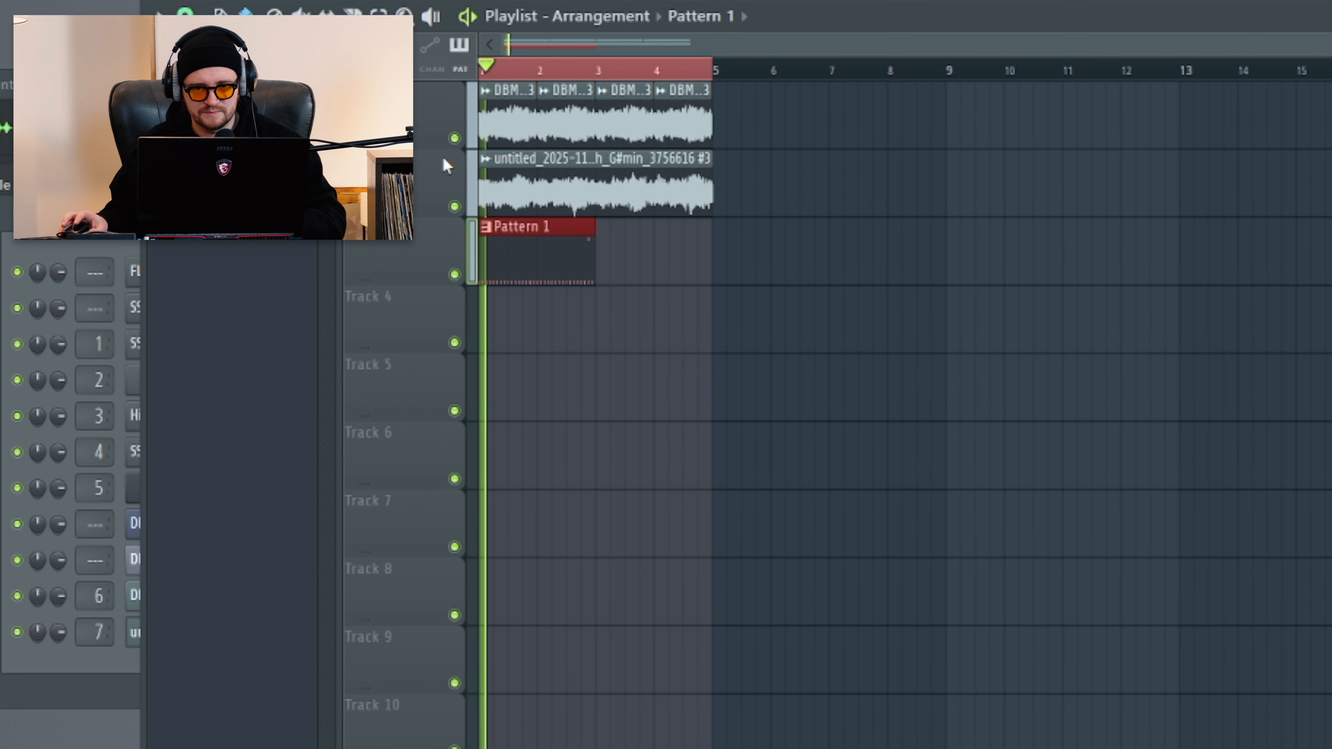
Repeat Pattern 1 across bars 3 and 4 on Track 3 and lower the volume of both choir clips during playback
key(space)
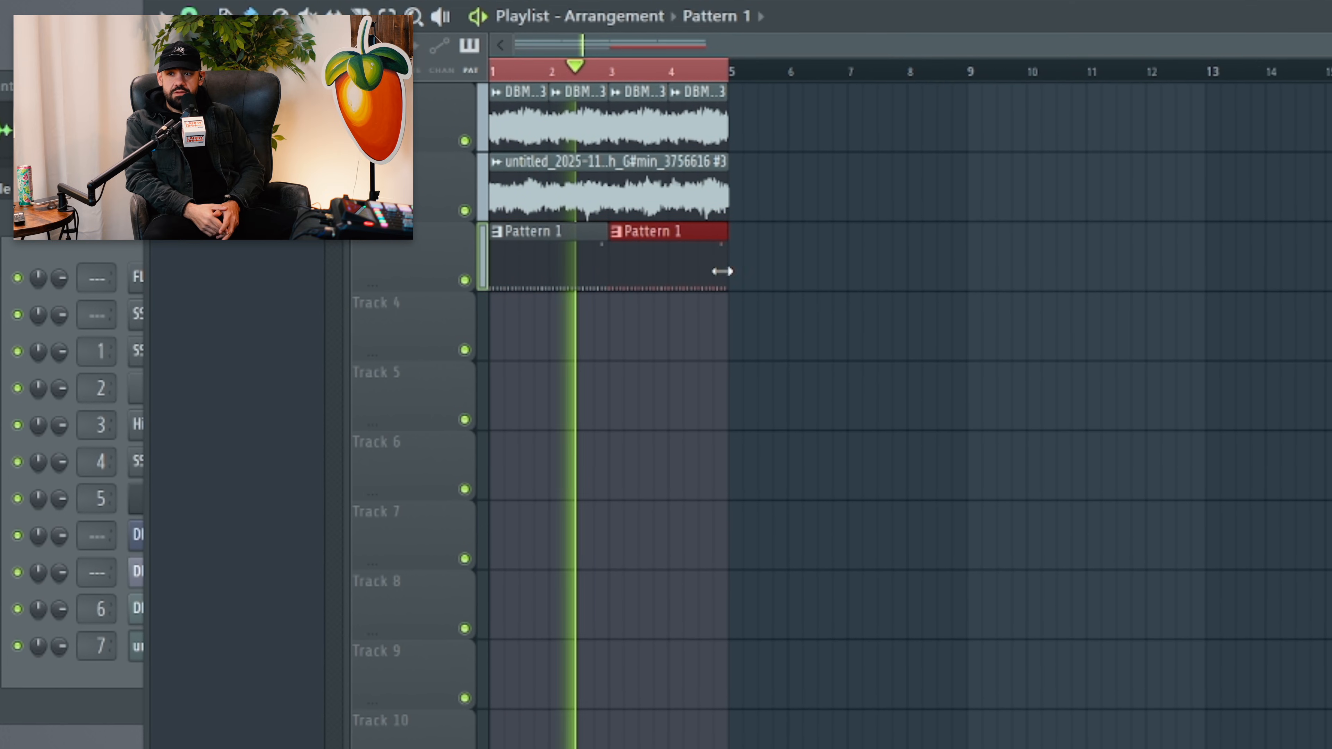
double_click(521, 135)
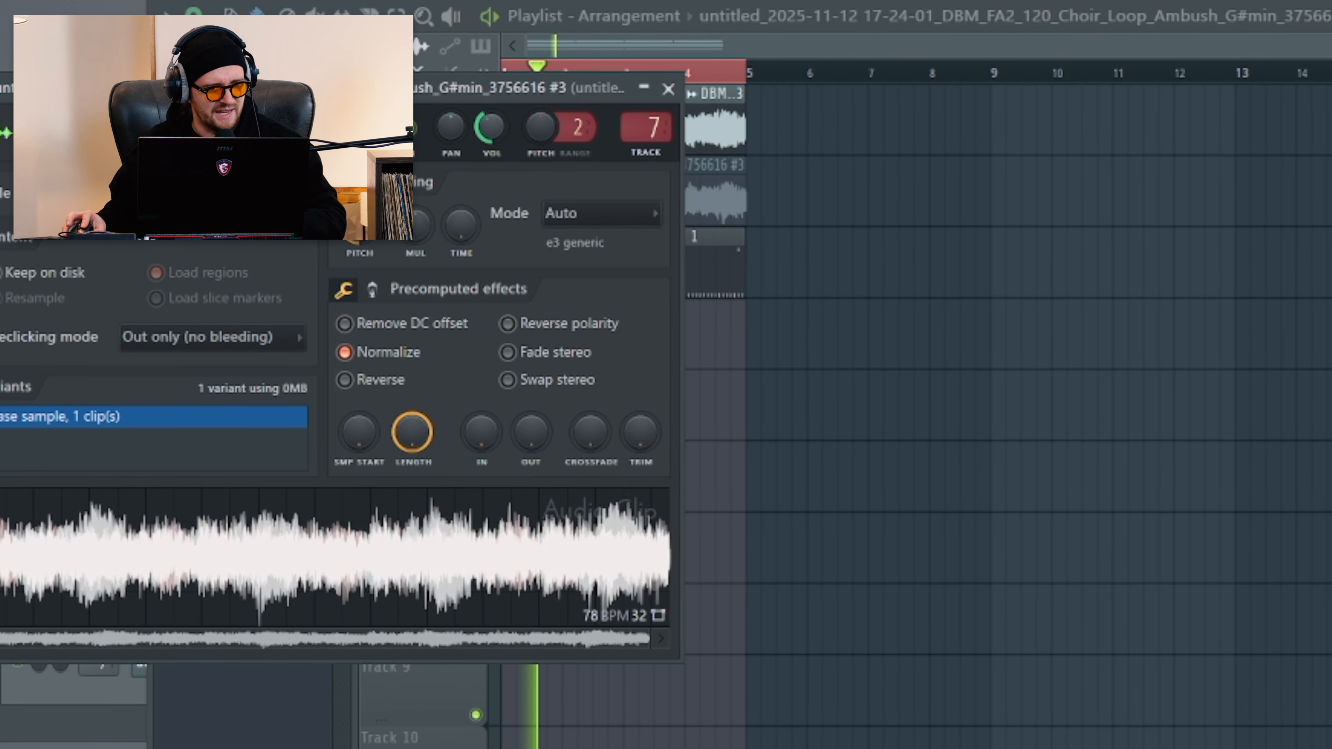
right_click(907, 160)
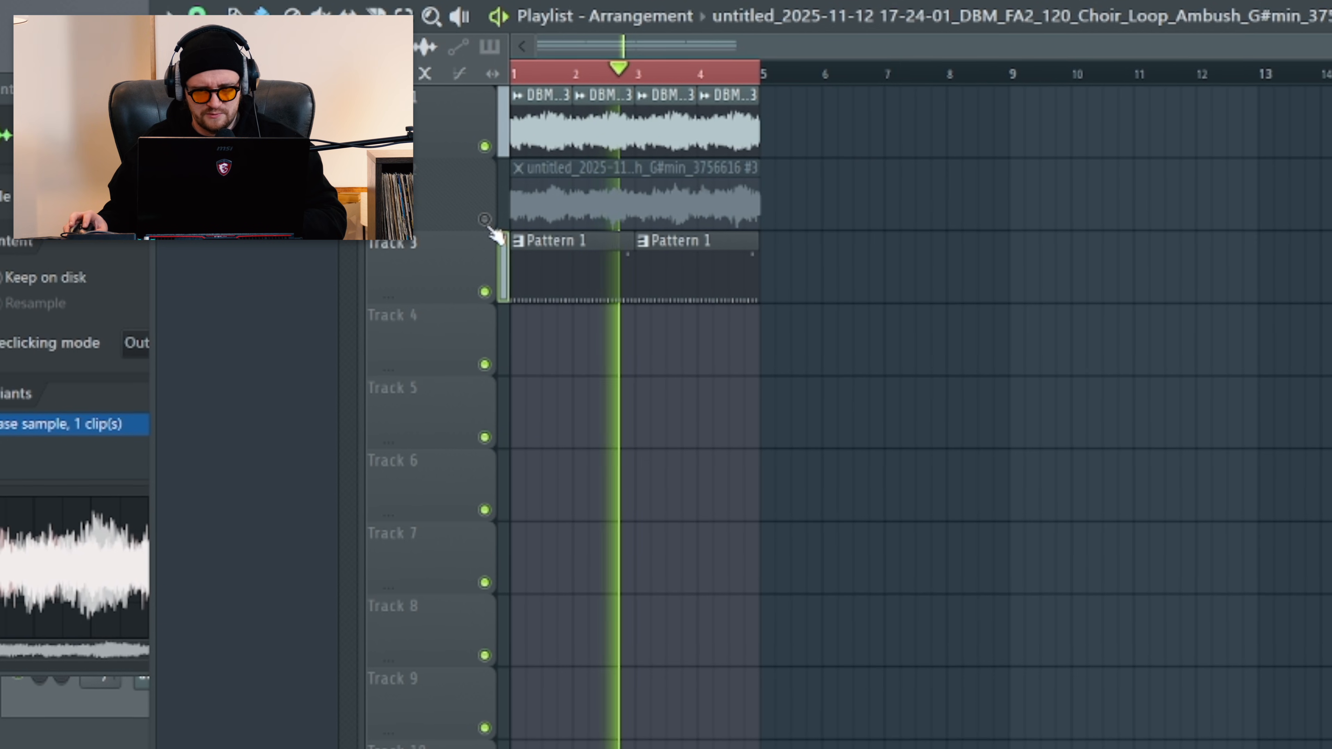
click(500, 223)
double_click(558, 197)
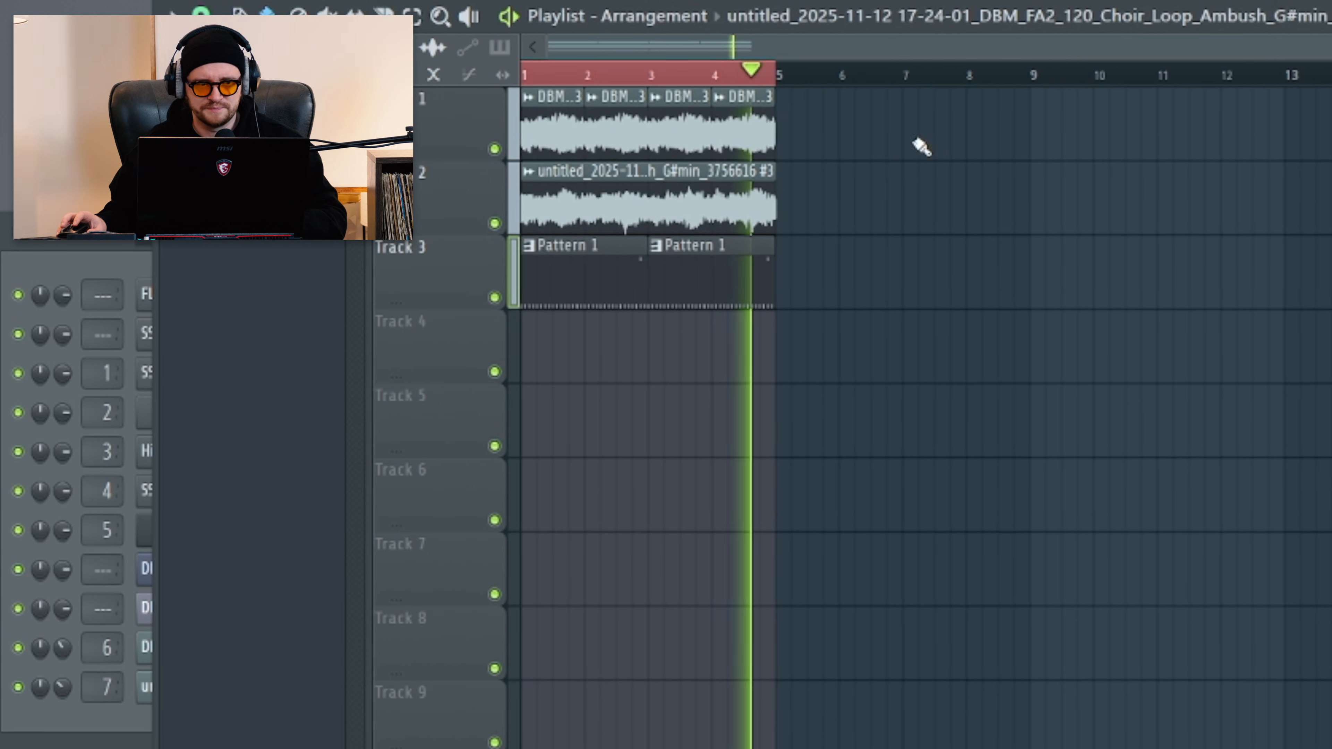
Edit the closed hi-hat in the piano roll with a finer snap grid, adding an extra note between the first two hits
key(F6)
right_click(215, 452)
click(398, 452)
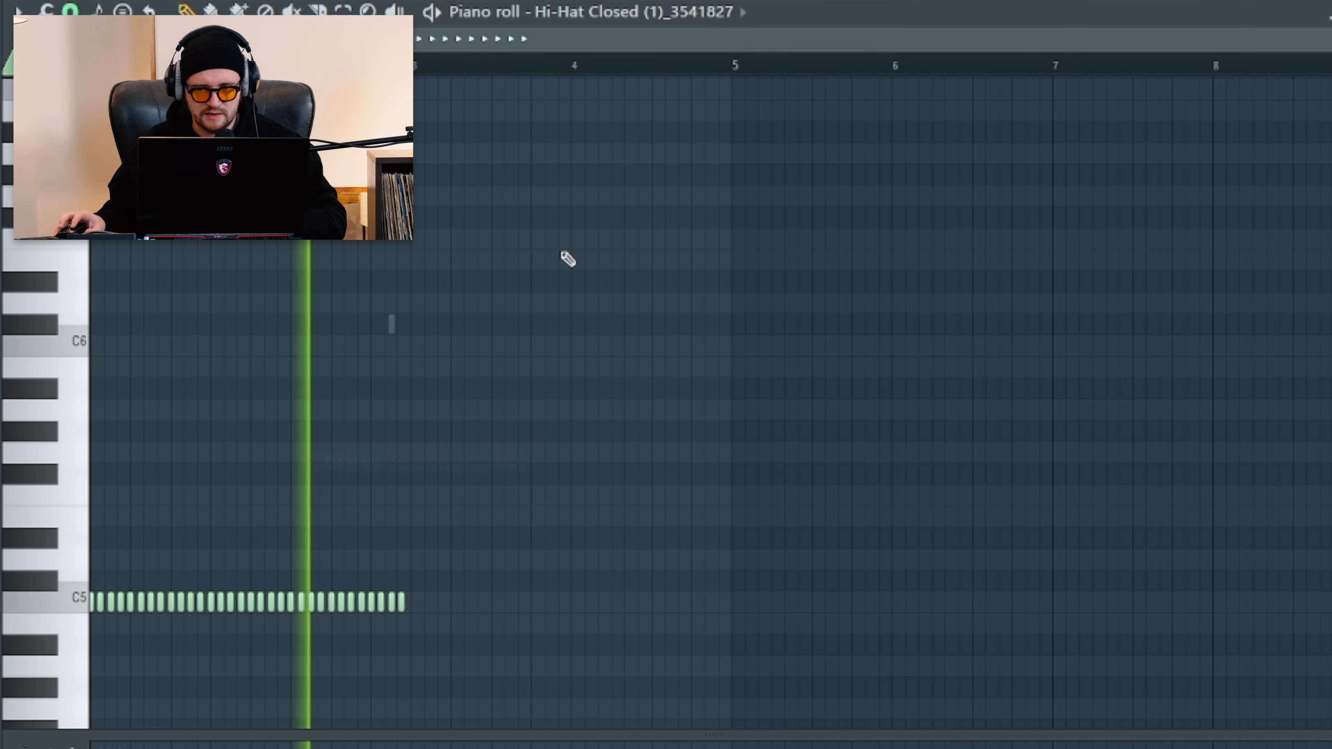
drag(1324, 38, 440, 300)
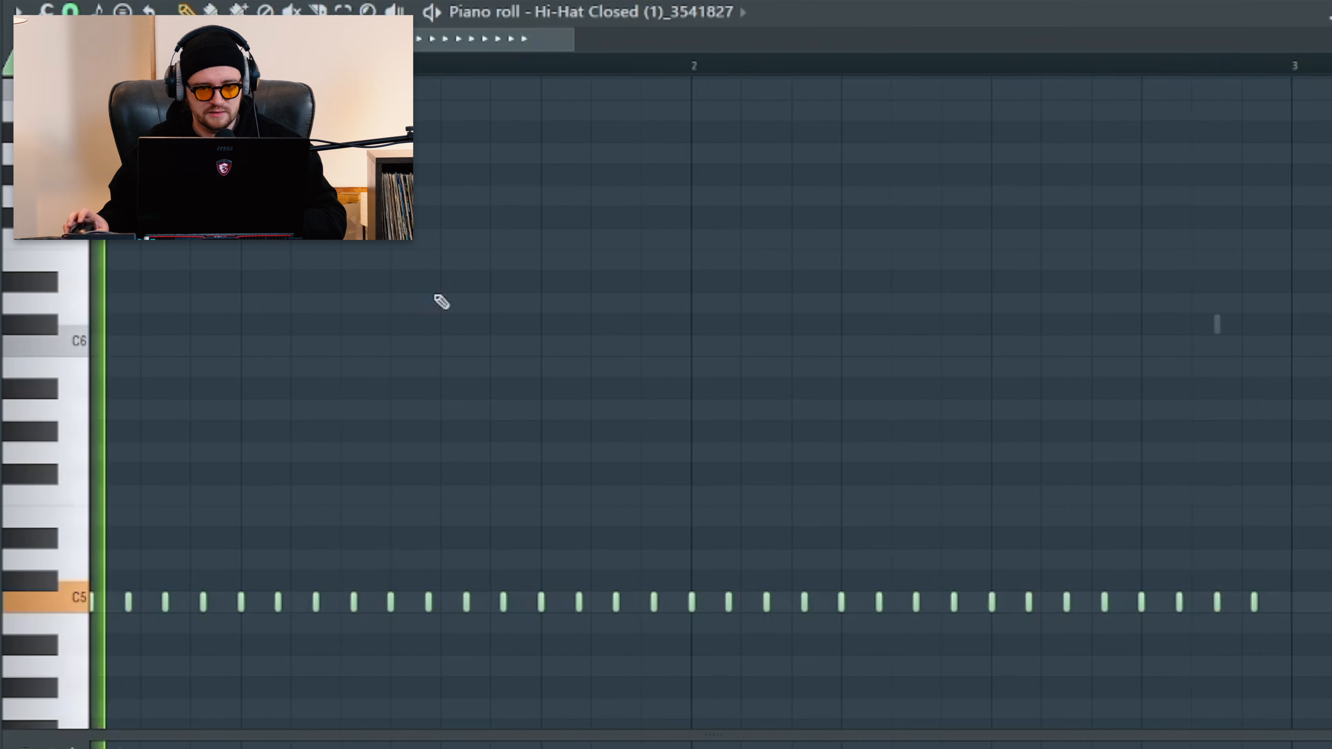
scroll(290, 334, up, 3)
scroll(290, 334, down, 6)
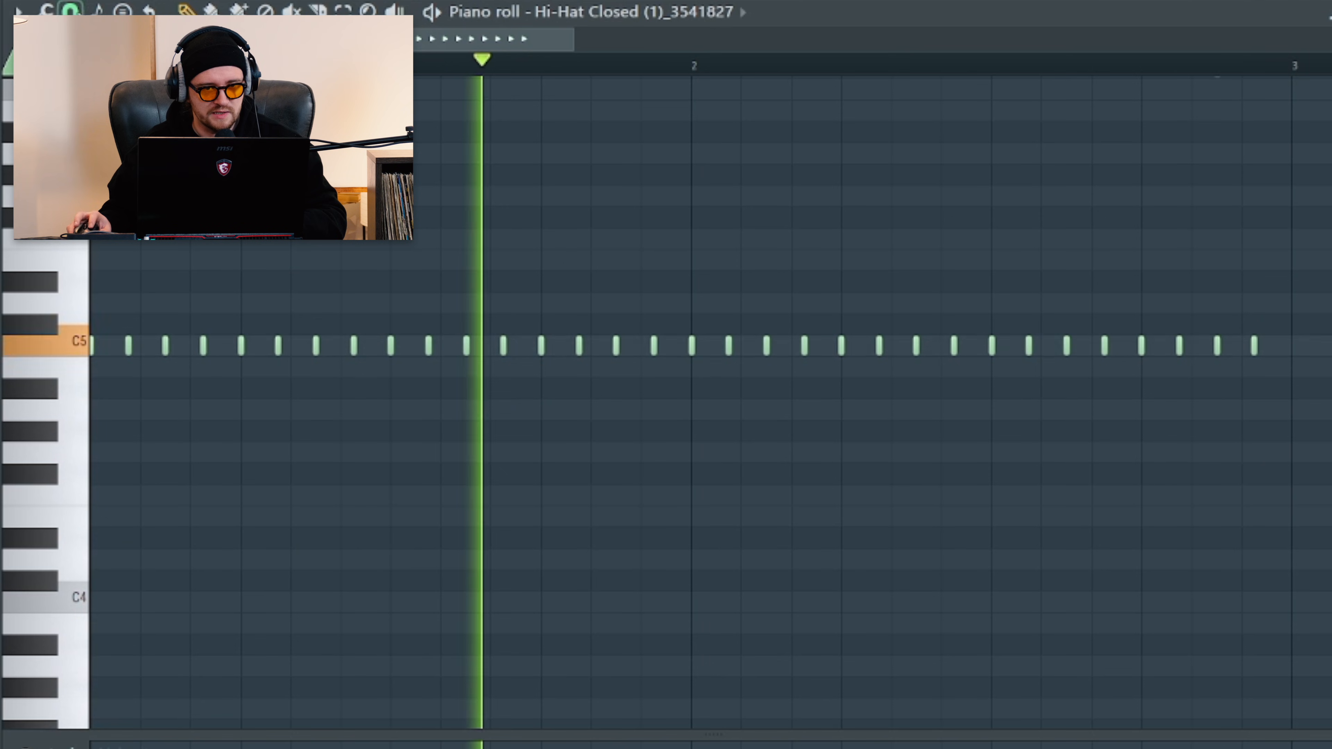
click(71, 9)
click(100, 205)
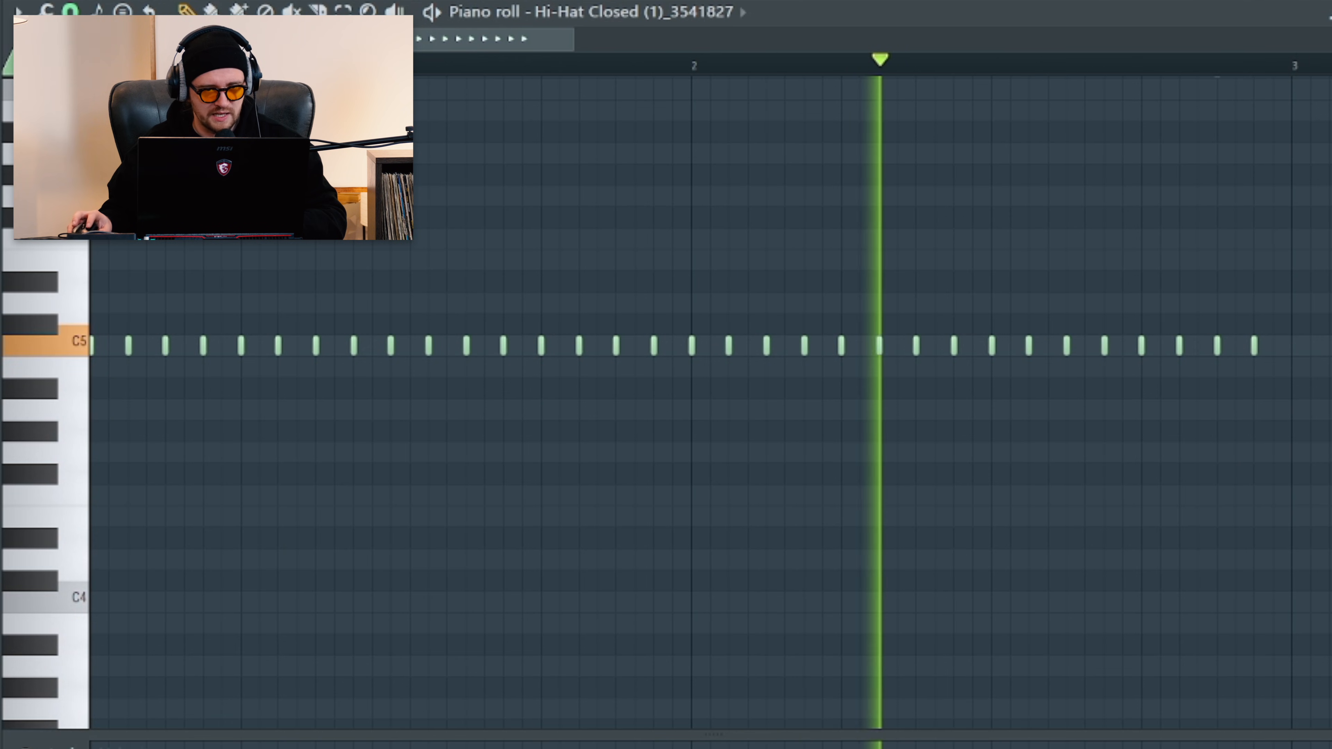
key(b)
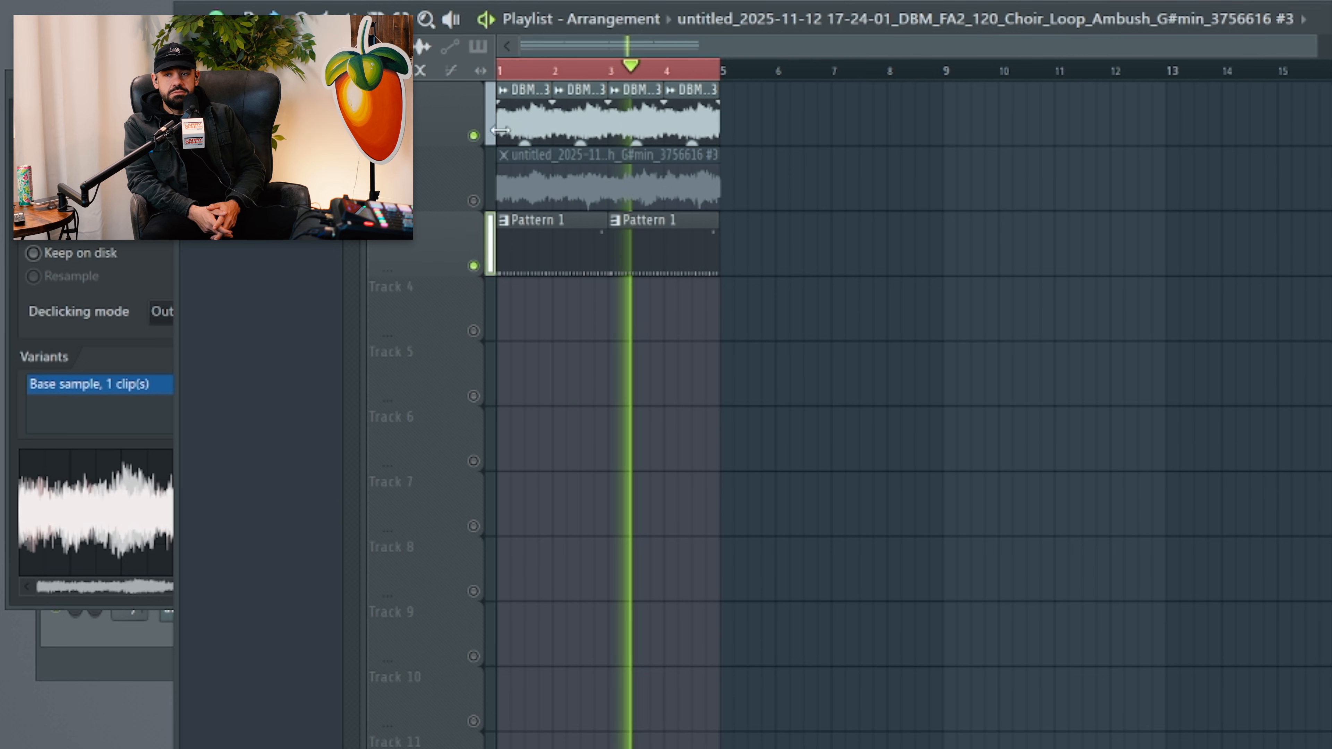
Check the sample settings of the reversed choir clip on Track 1 during playback
double_click(503, 126)
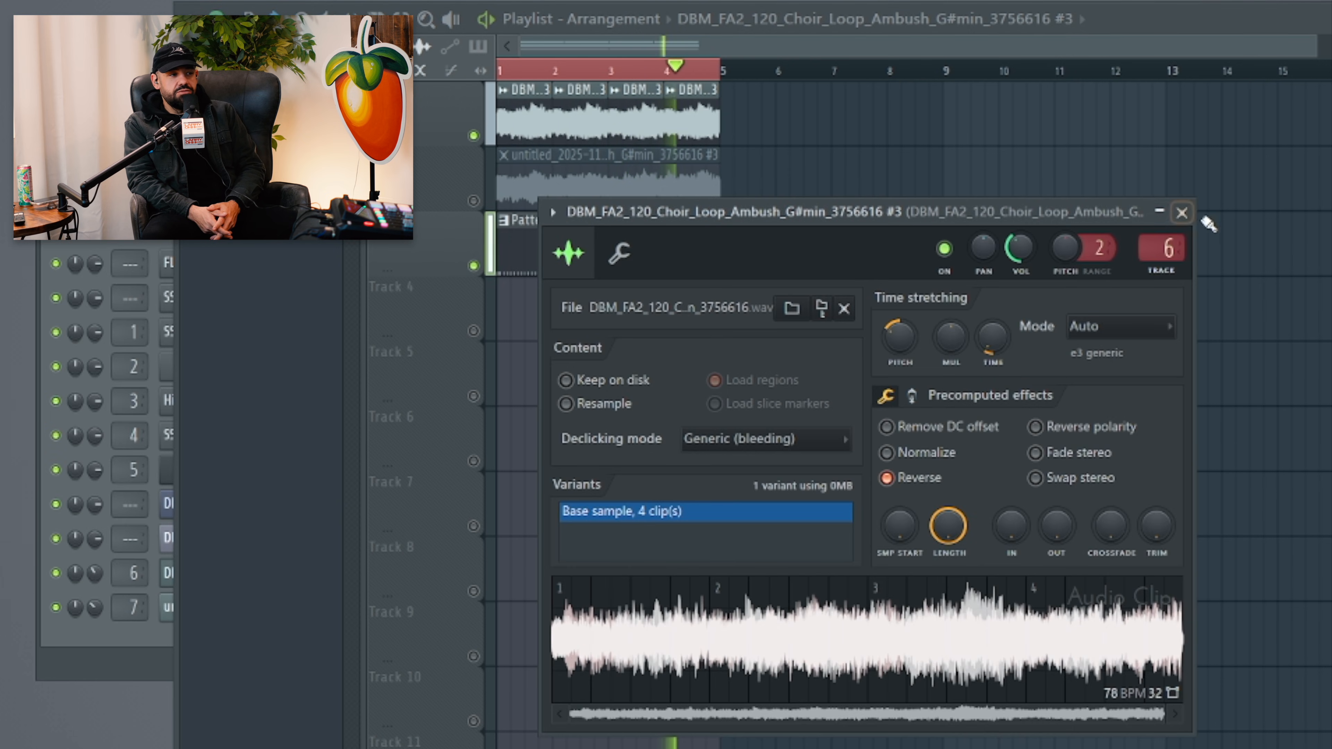
click(1182, 212)
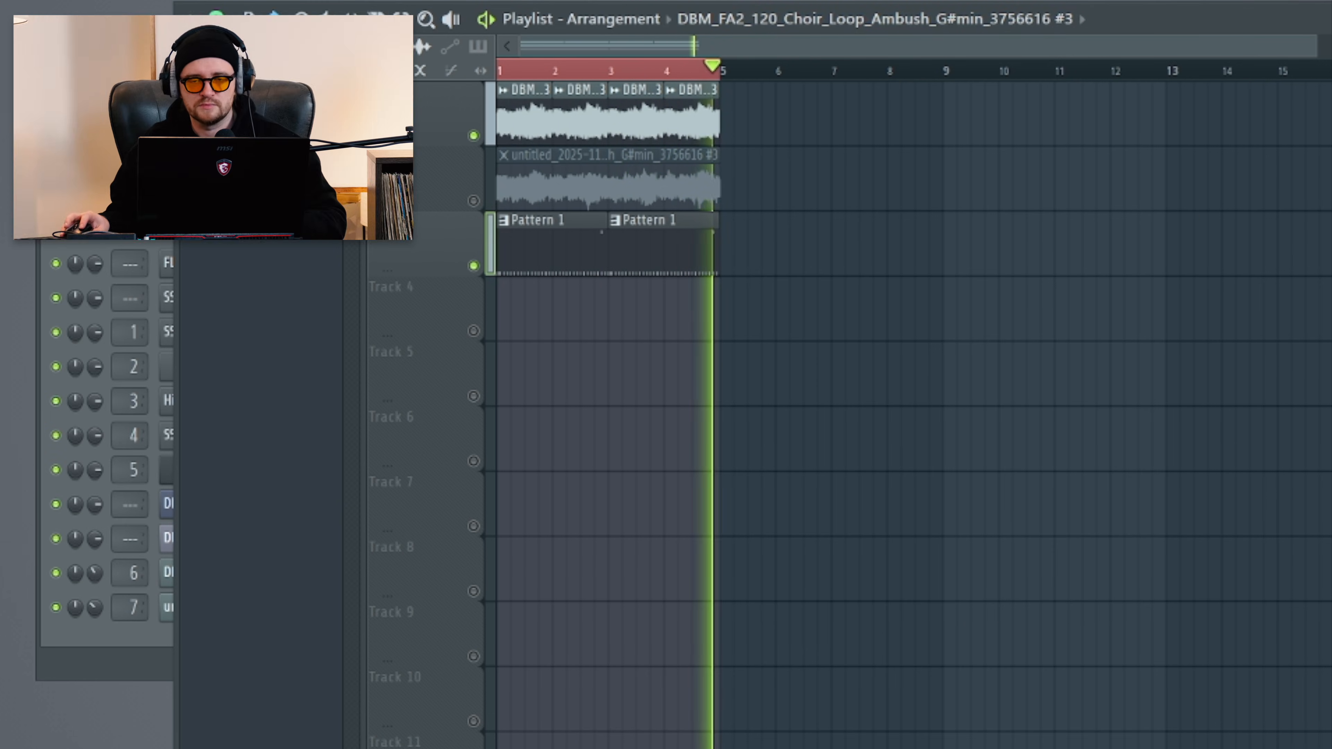
key(space)
Show the 808 bass melody in the piano roll and transpose its notes down two semitones
key(F6)
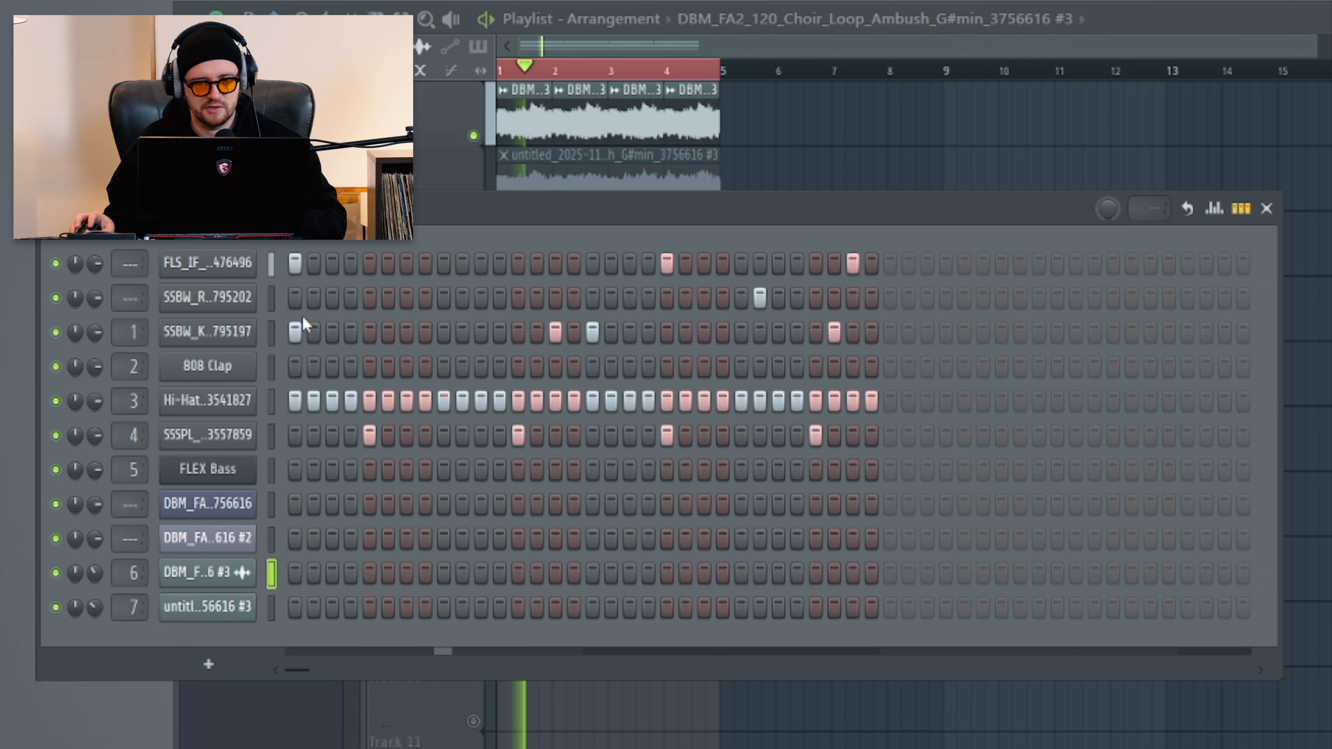
right_click(254, 251)
click(297, 261)
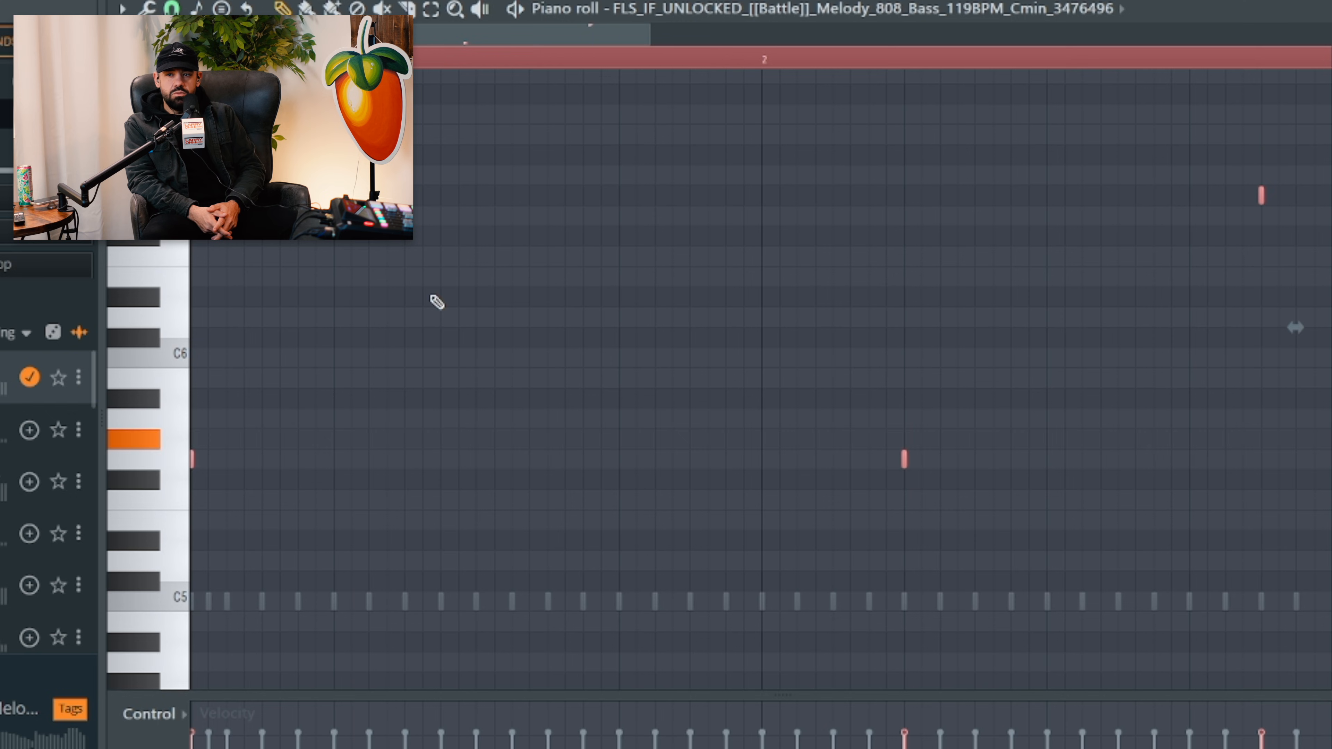
key(space)
key(shift+Down)
key(shift+Down)
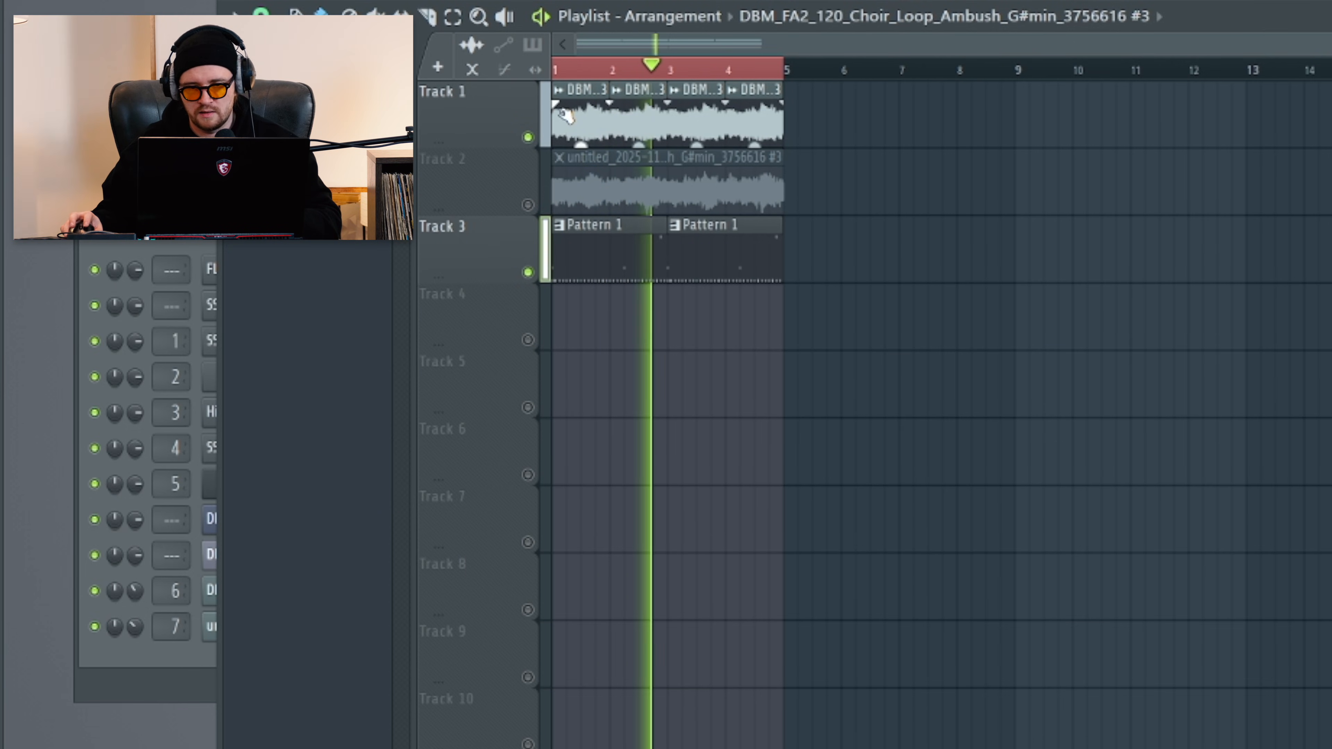
Search the online sounds for "bell", preview the FLS IF BI [[Enzo]] Melody Bell loop and place it on Track 5
double_click(586, 114)
key(Escape)
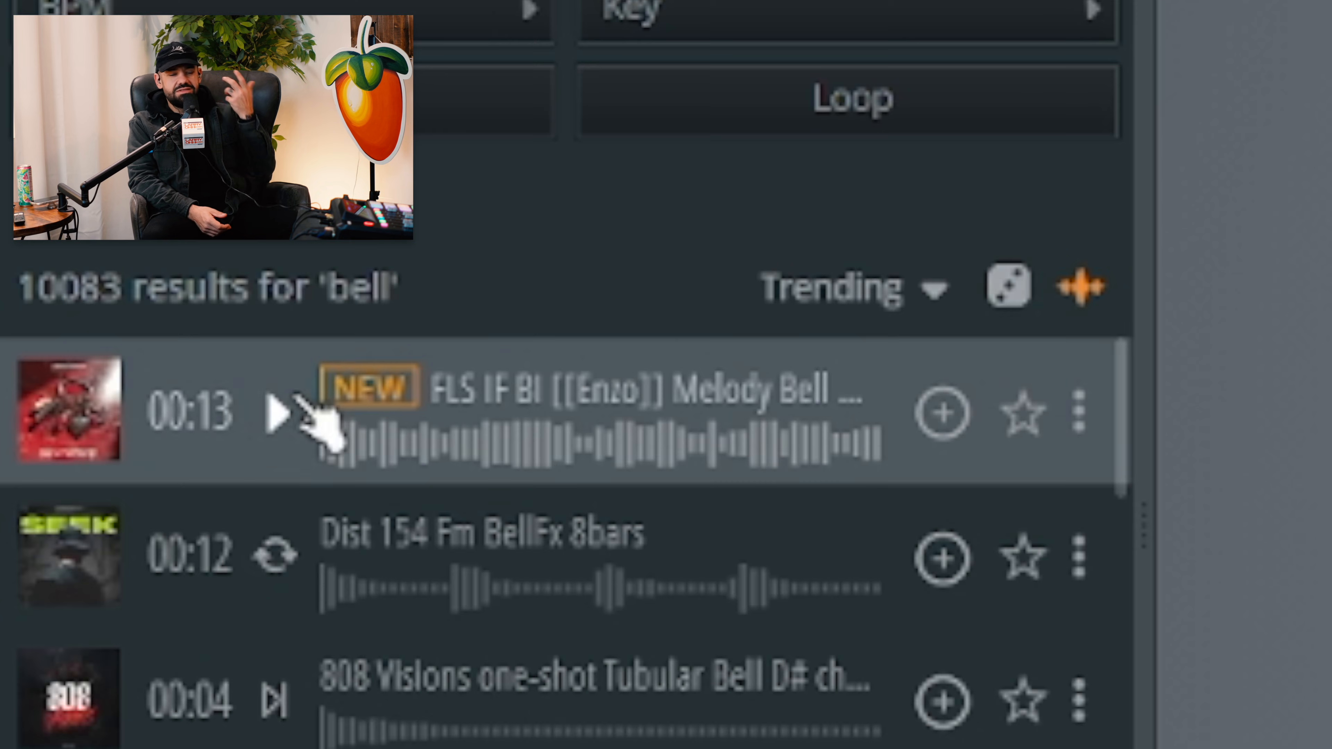
click(271, 412)
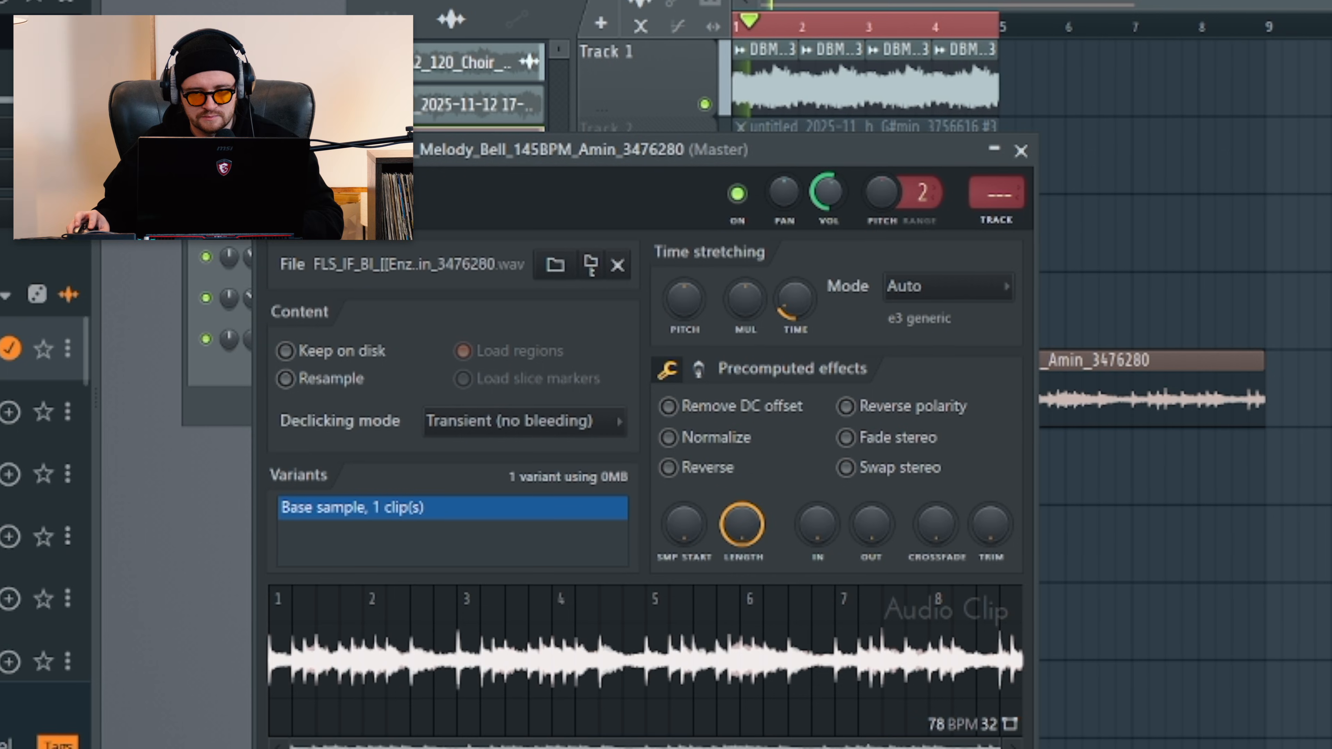
Slice the Track 5 bell clip into four one-bar sections, delete the remainder and trim the starts of the second and fourth
click(1018, 150)
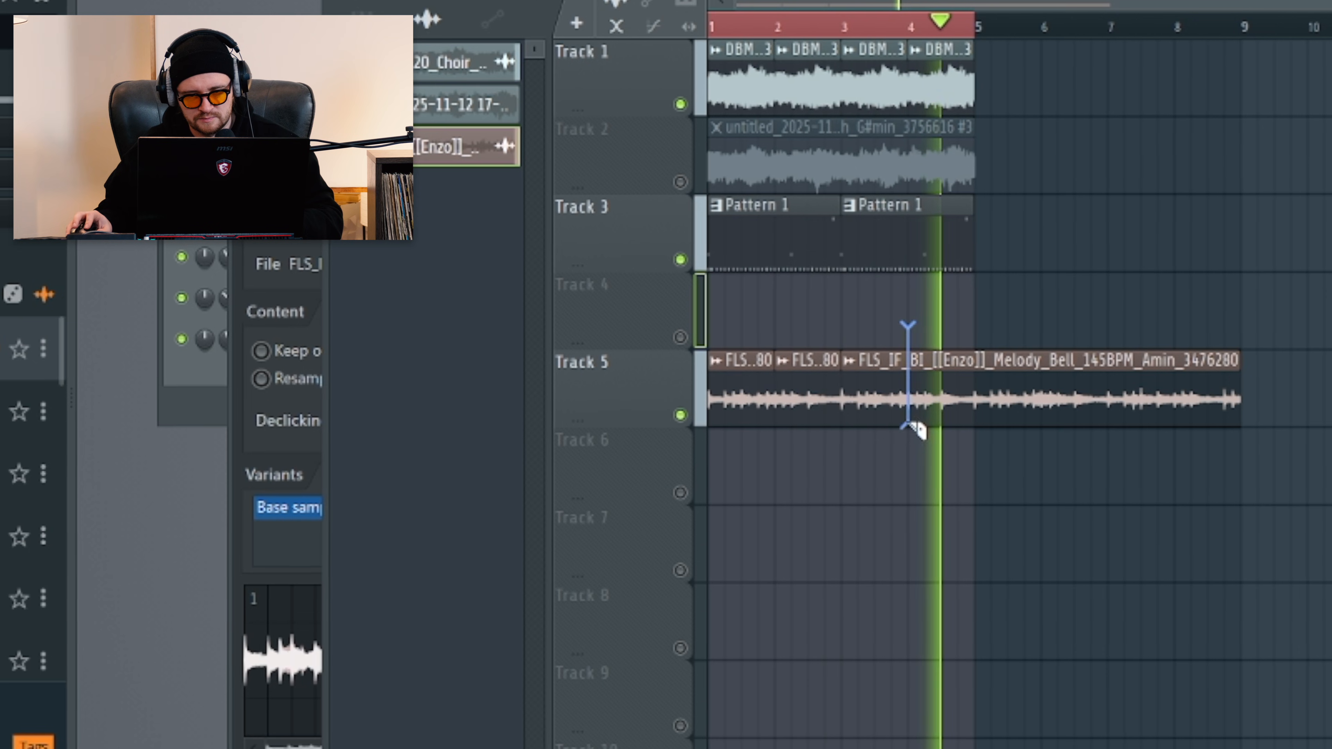
right_click(986, 399)
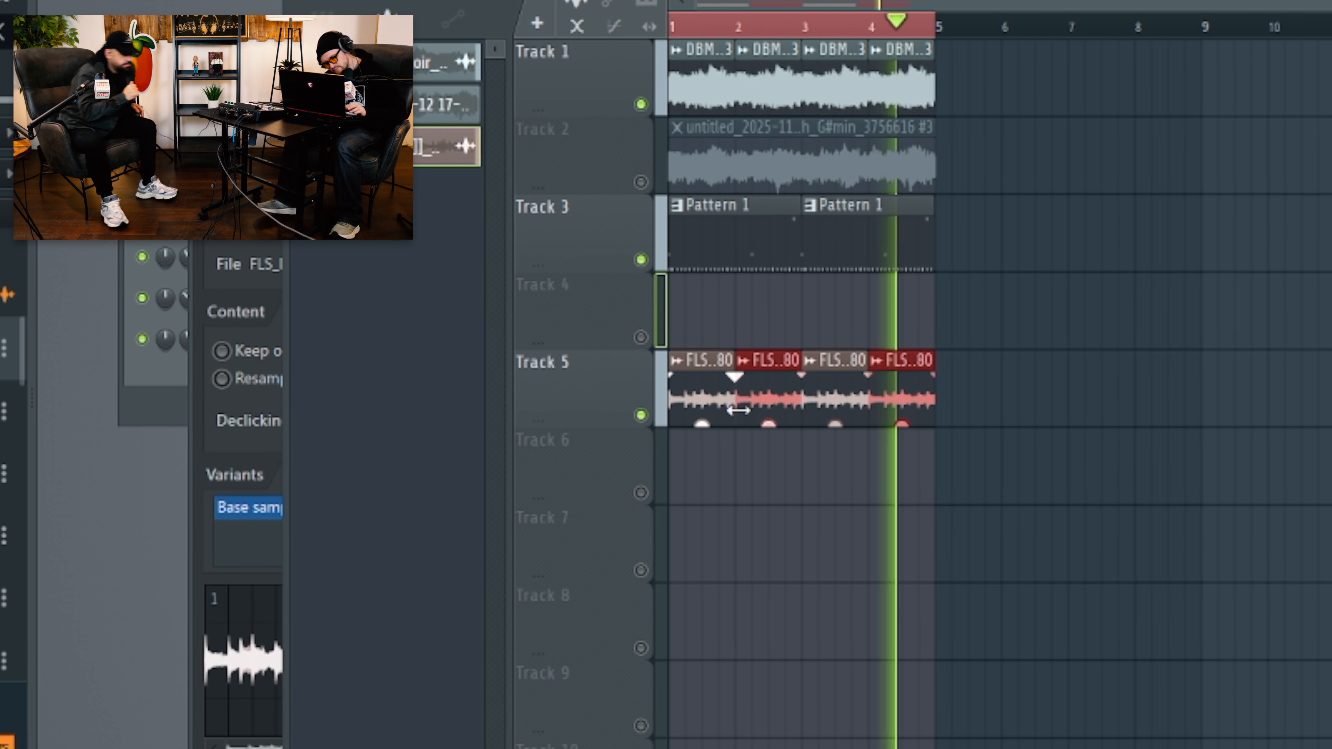
drag(739, 421, 744, 429)
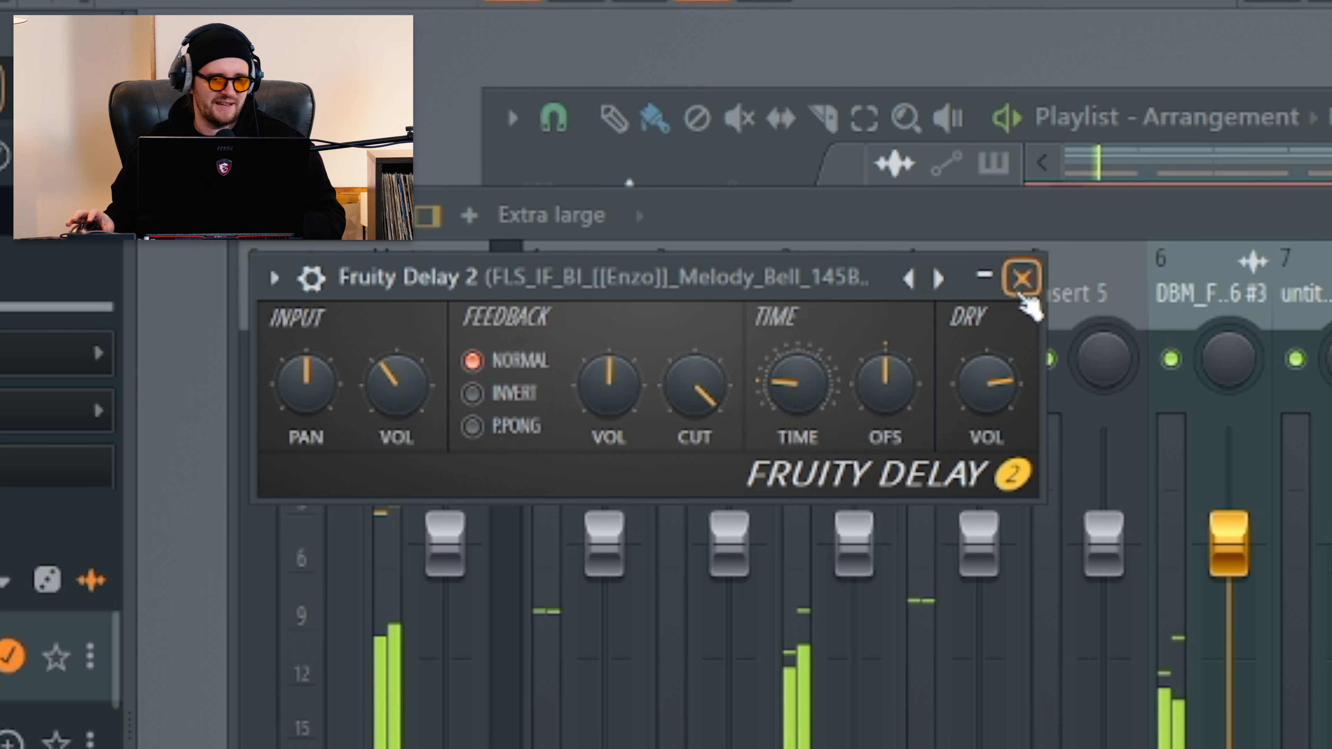
Add Fruity Flangus to the bell's mixer insert 8 and order it before Fruity Delay 2
click(1021, 291)
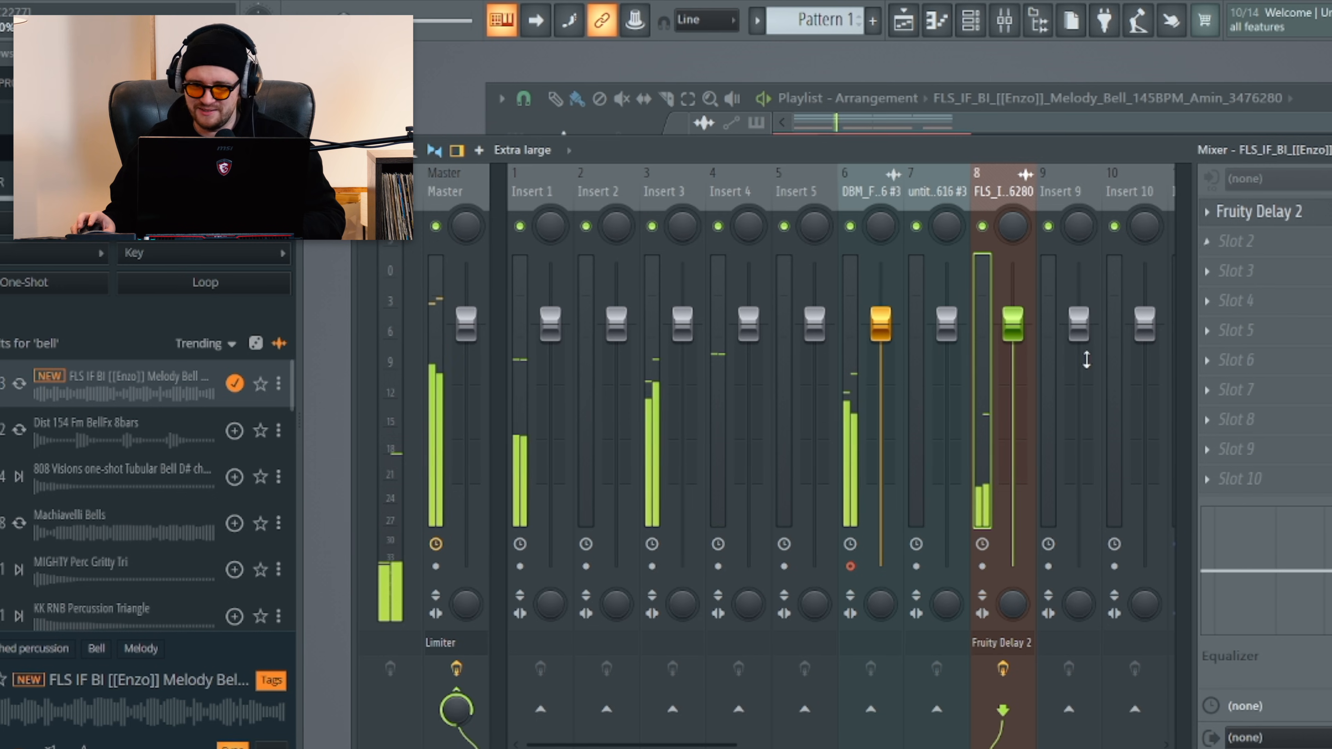
click(1250, 248)
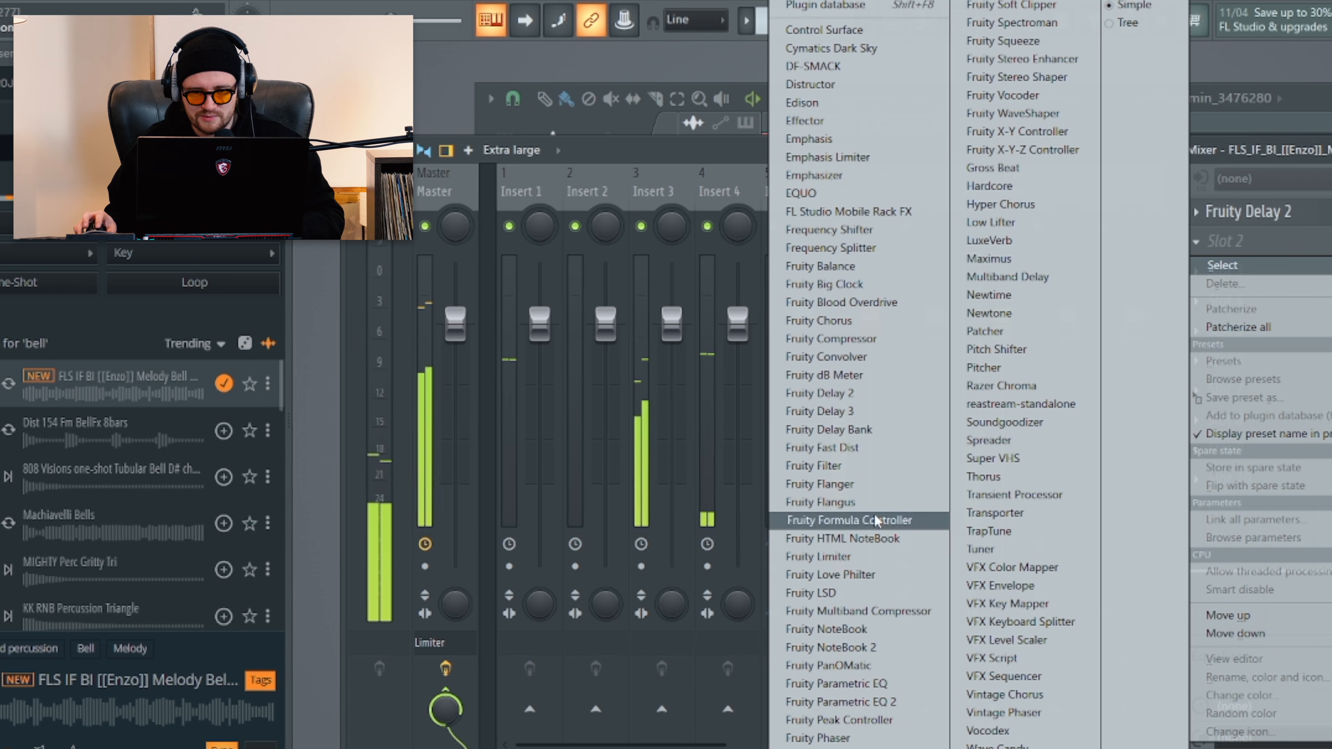
click(835, 504)
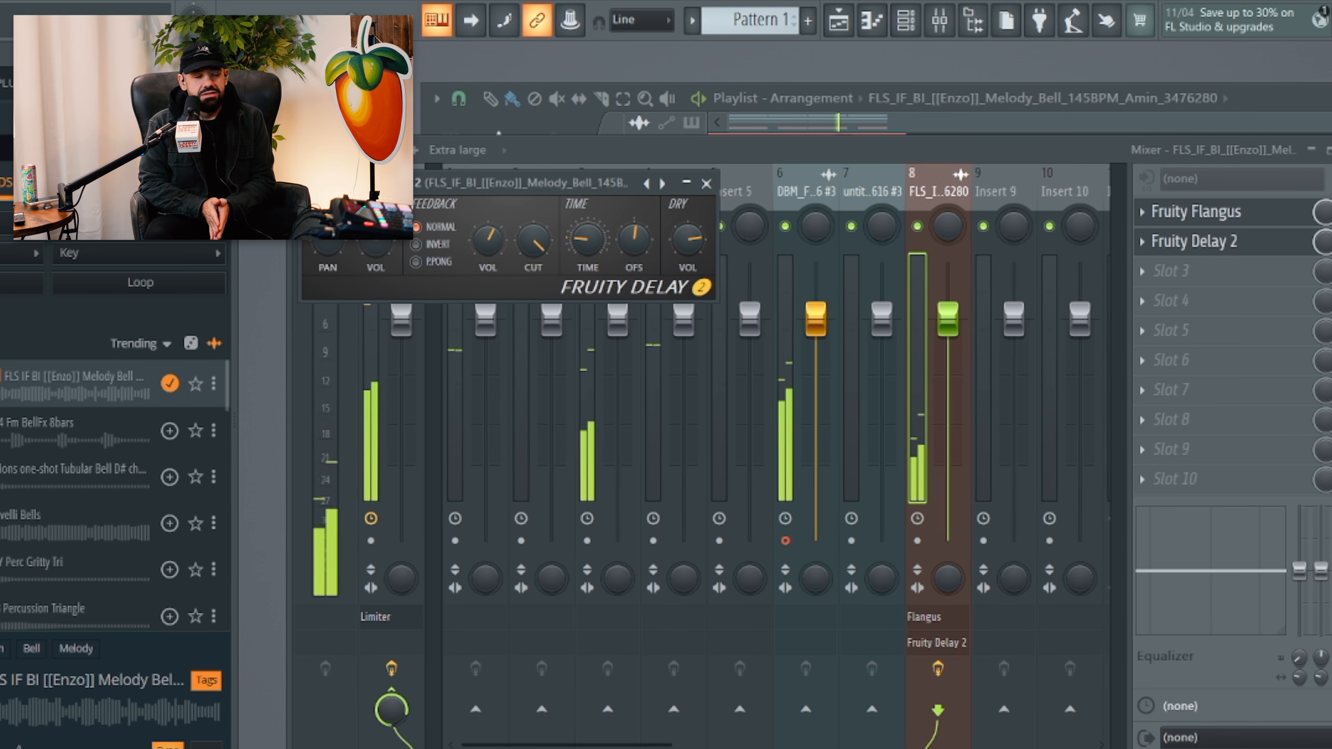
Load Fruity Reeverb 2 into slot 3 of the bell's mixer insert
click(1188, 282)
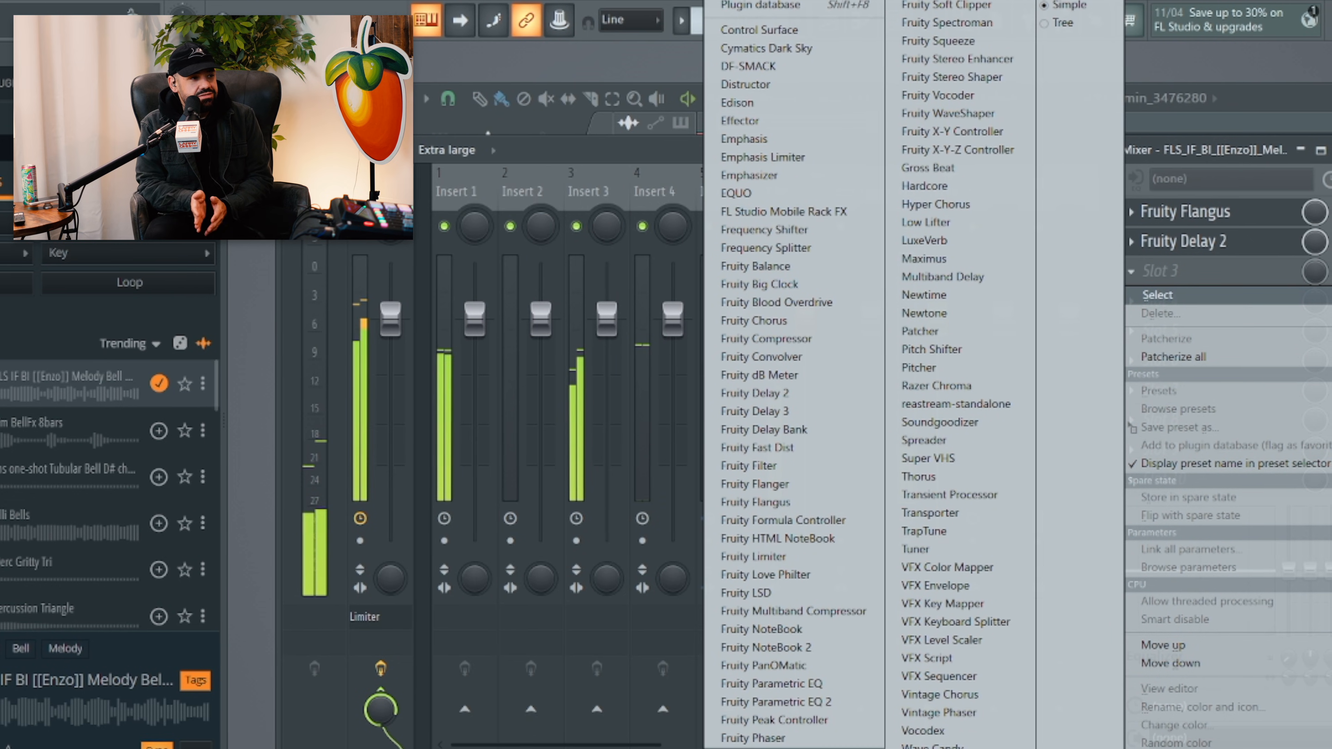
key(Escape)
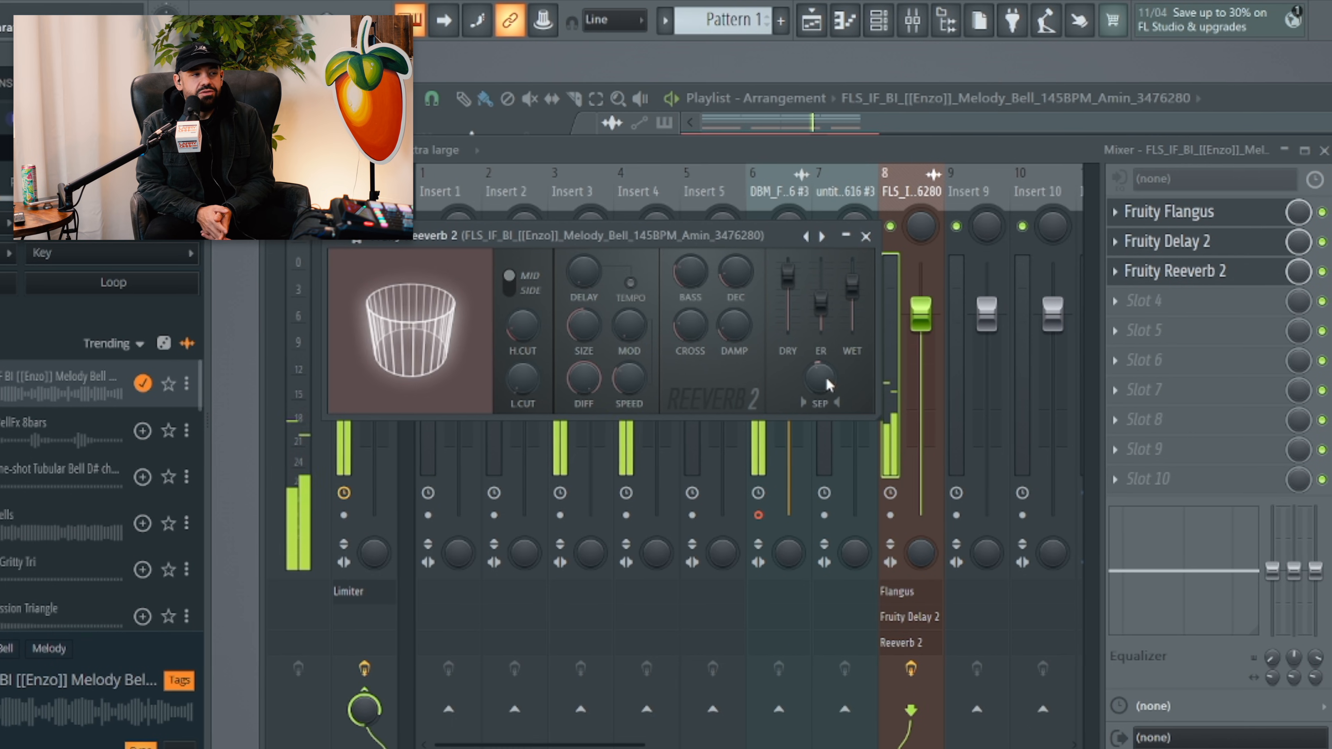
click(867, 235)
Raise the time-stretching pitch of the bell clip on Track 5 in its sample settings
key(F9)
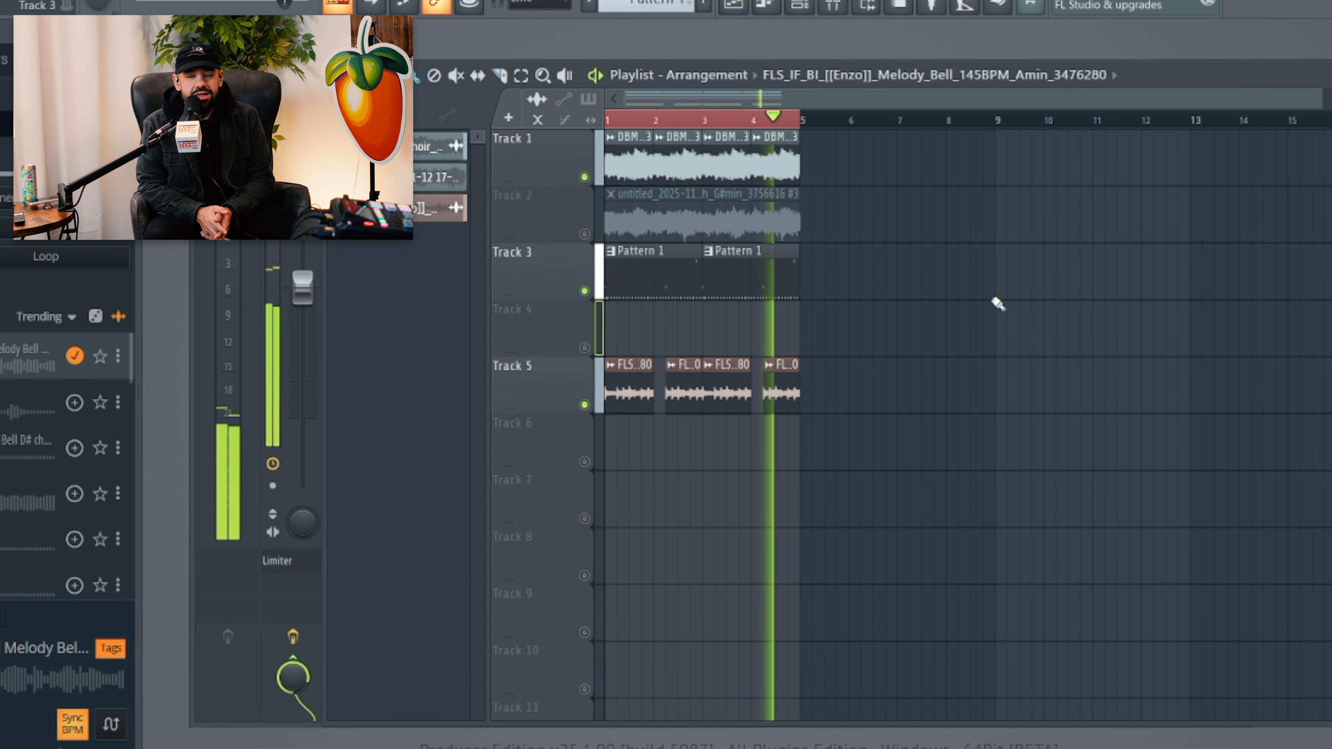
double_click(695, 396)
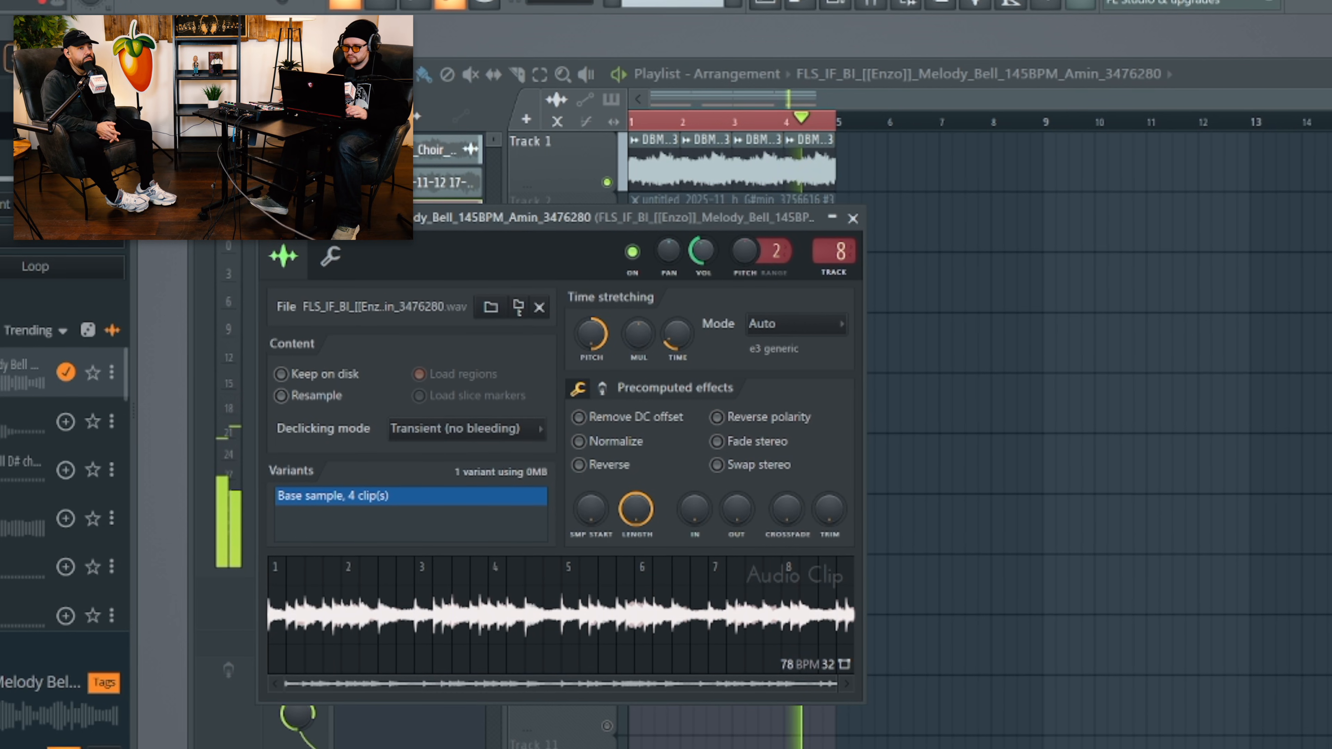
right_click(991, 293)
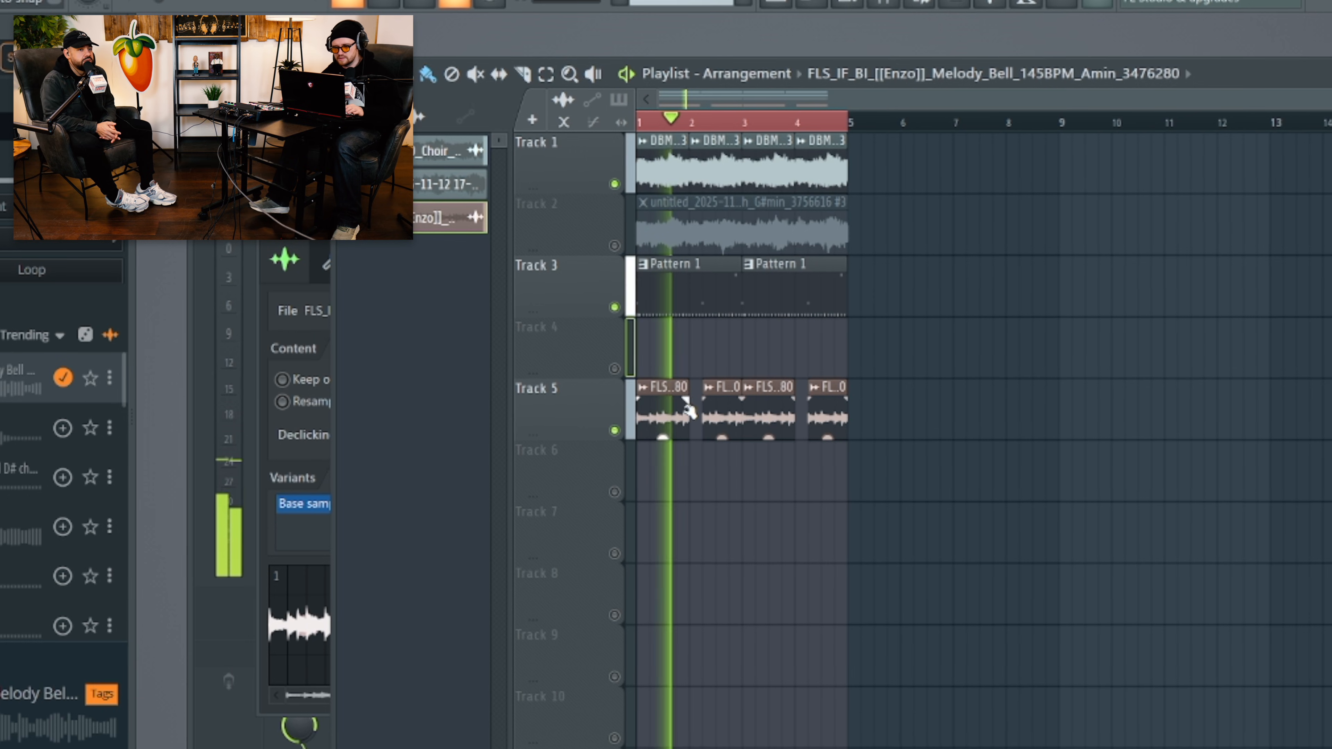
Render the bell's mixer insert 8 with its effects into a new audio clip in the playlist
double_click(660, 420)
key(F9)
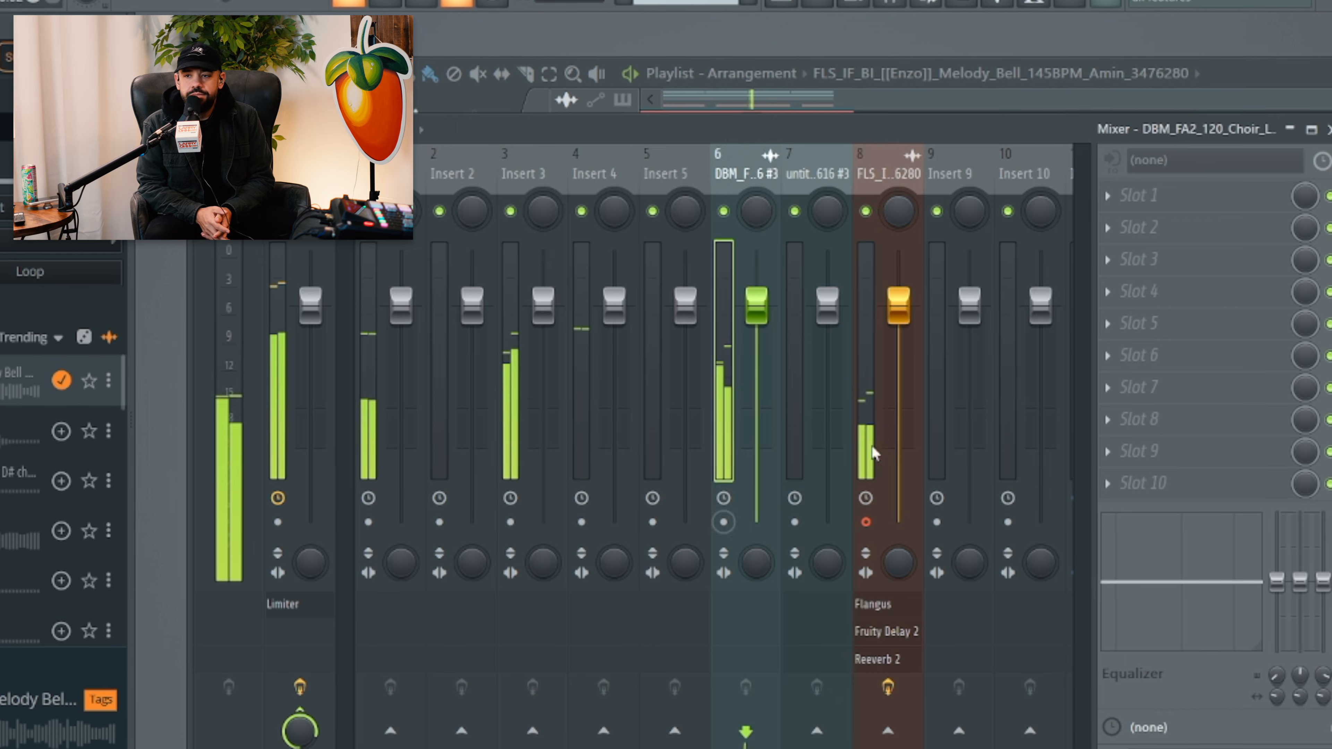
click(883, 169)
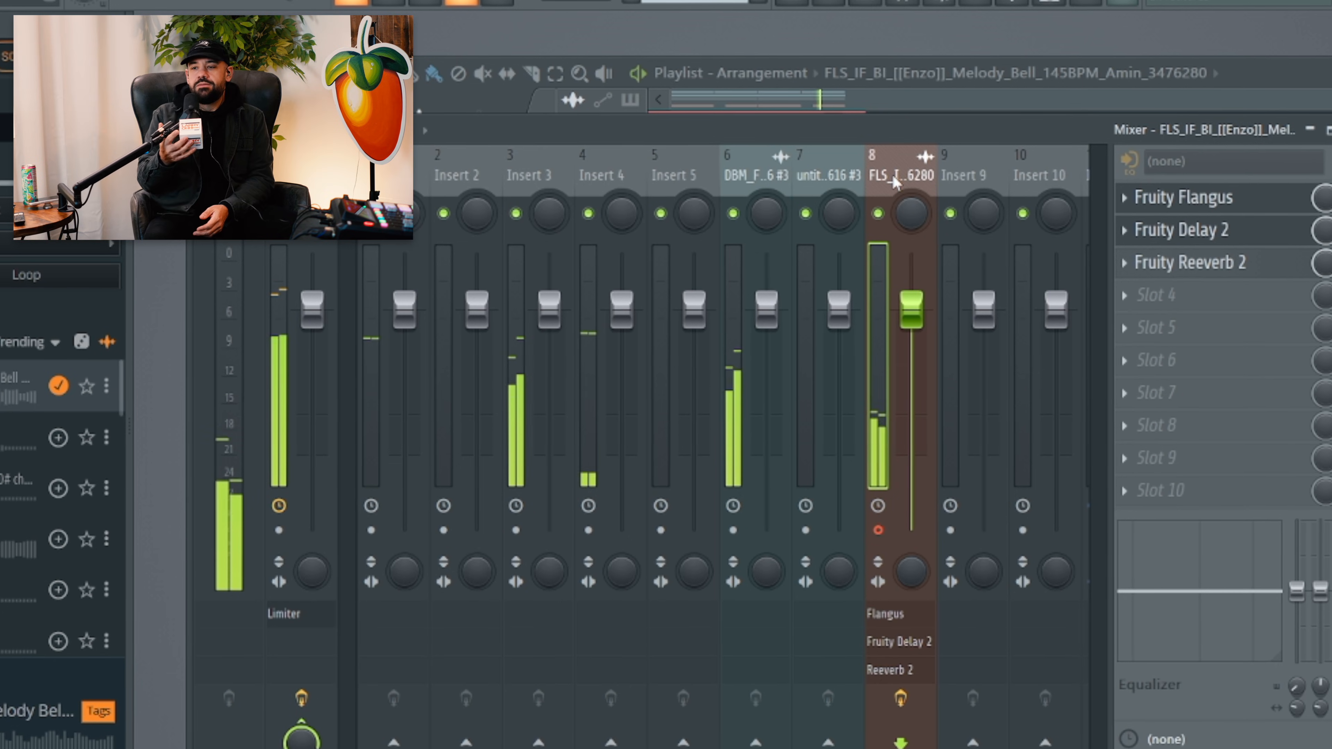
key(ctrl+r)
click(794, 587)
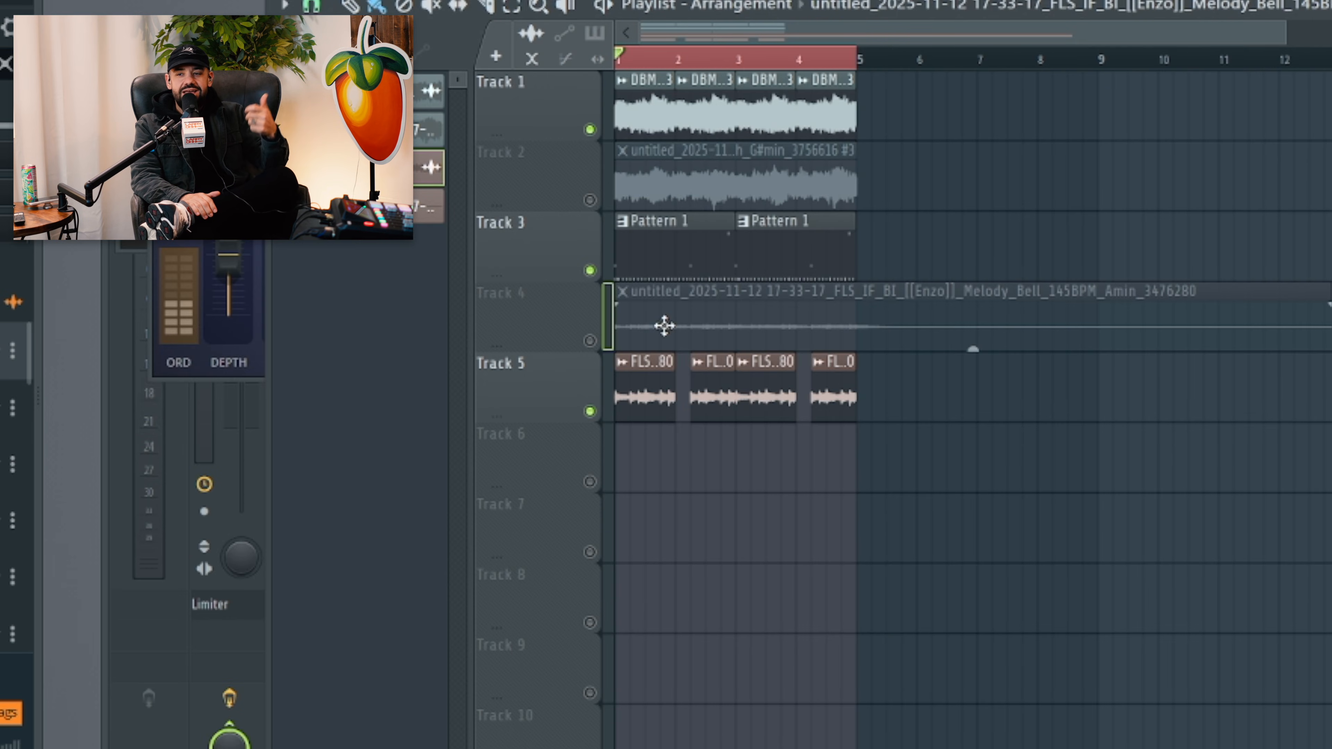
Move the rendered bell clip from Track 4 to Track 6 and unmute the muted tracks
double_click(664, 325)
click(590, 341)
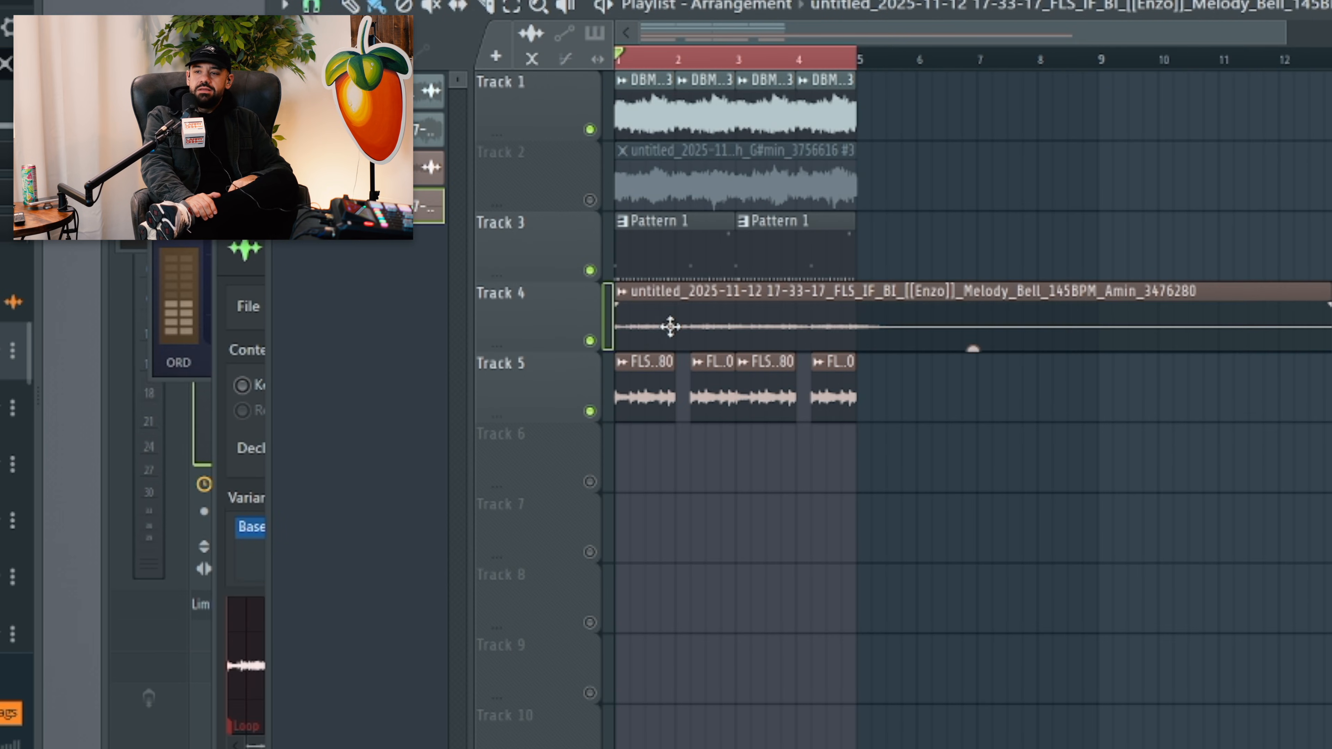
drag(670, 327, 659, 442)
click(590, 482)
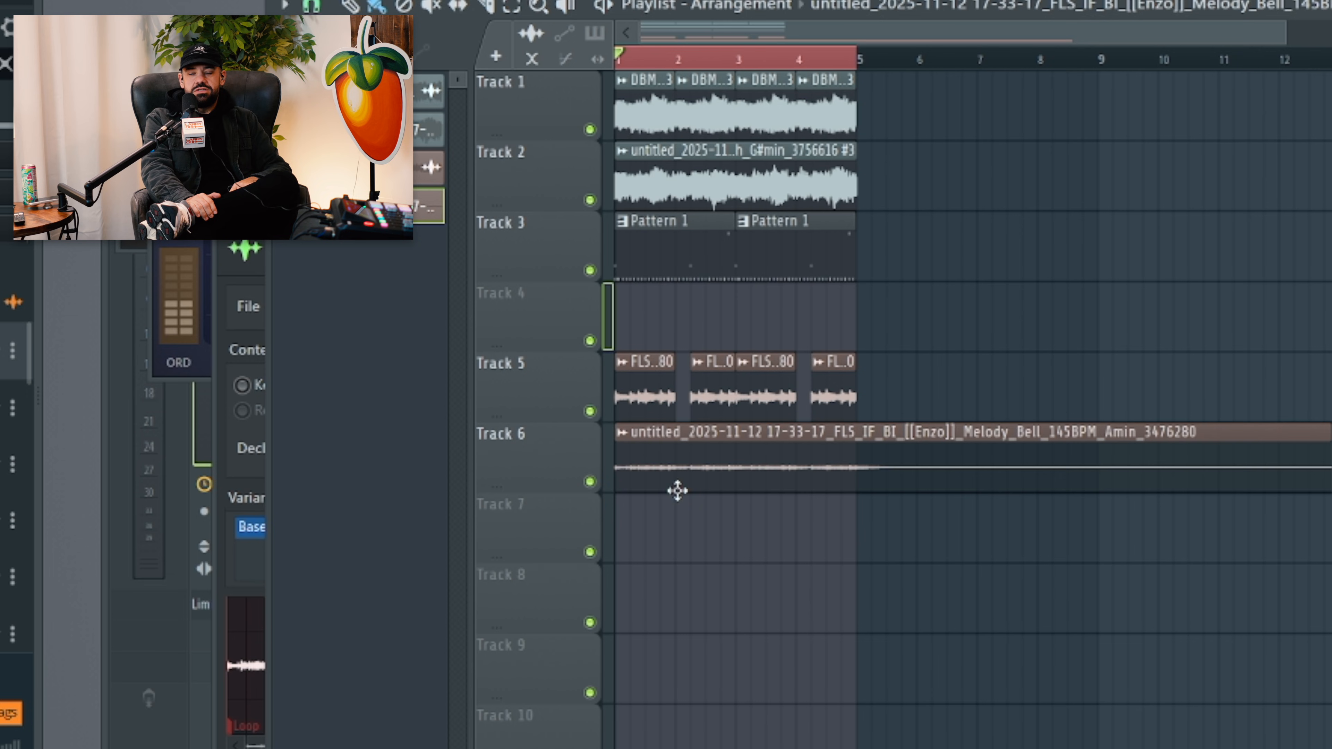
Normalize the rendered bell clip on Track 6, lowering its time-stretching pitch and volume in the sample settings
double_click(645, 417)
double_click(723, 454)
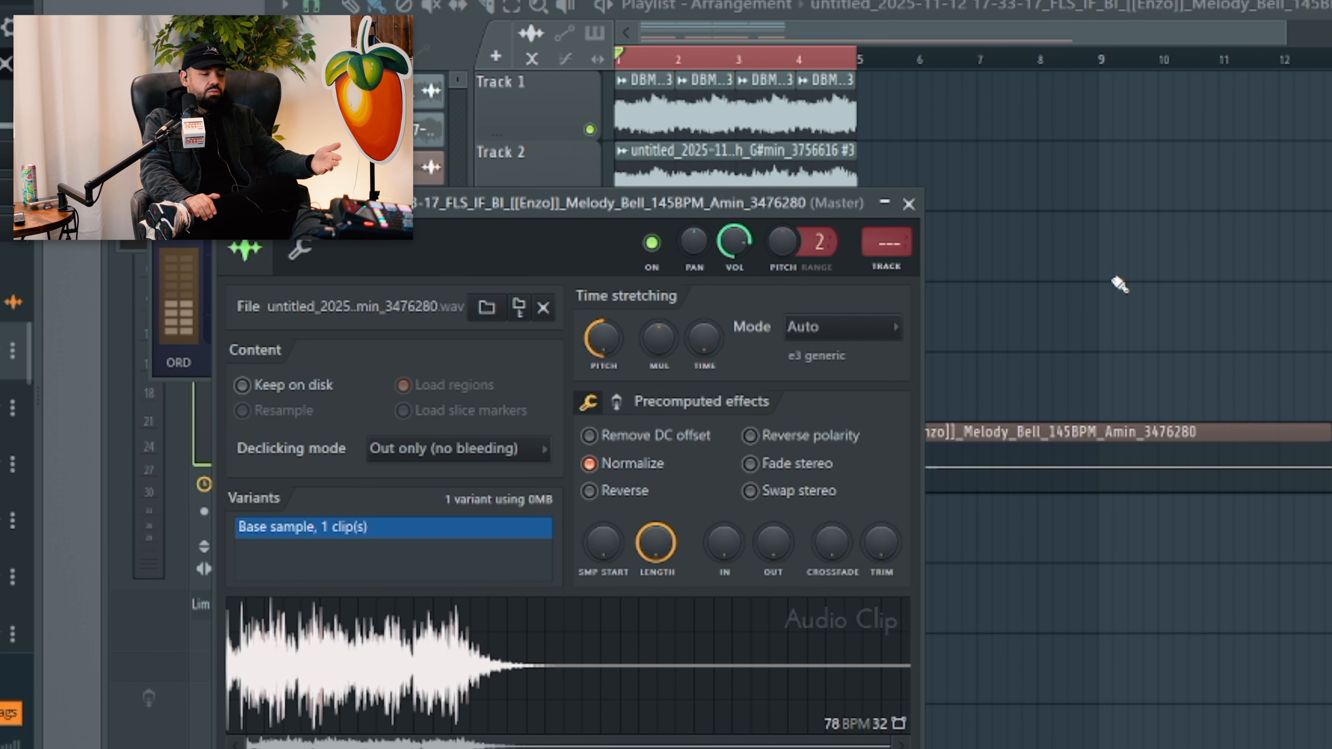
click(1096, 303)
key(space)
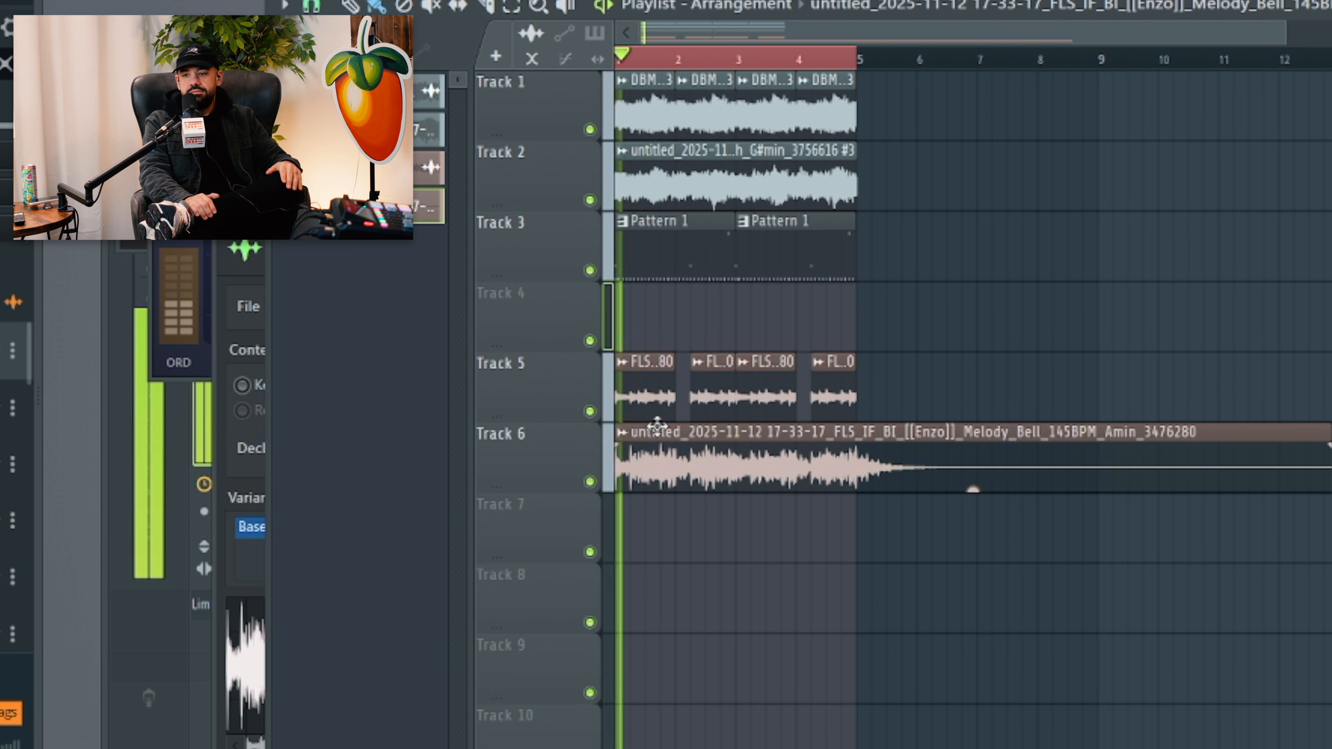
double_click(691, 454)
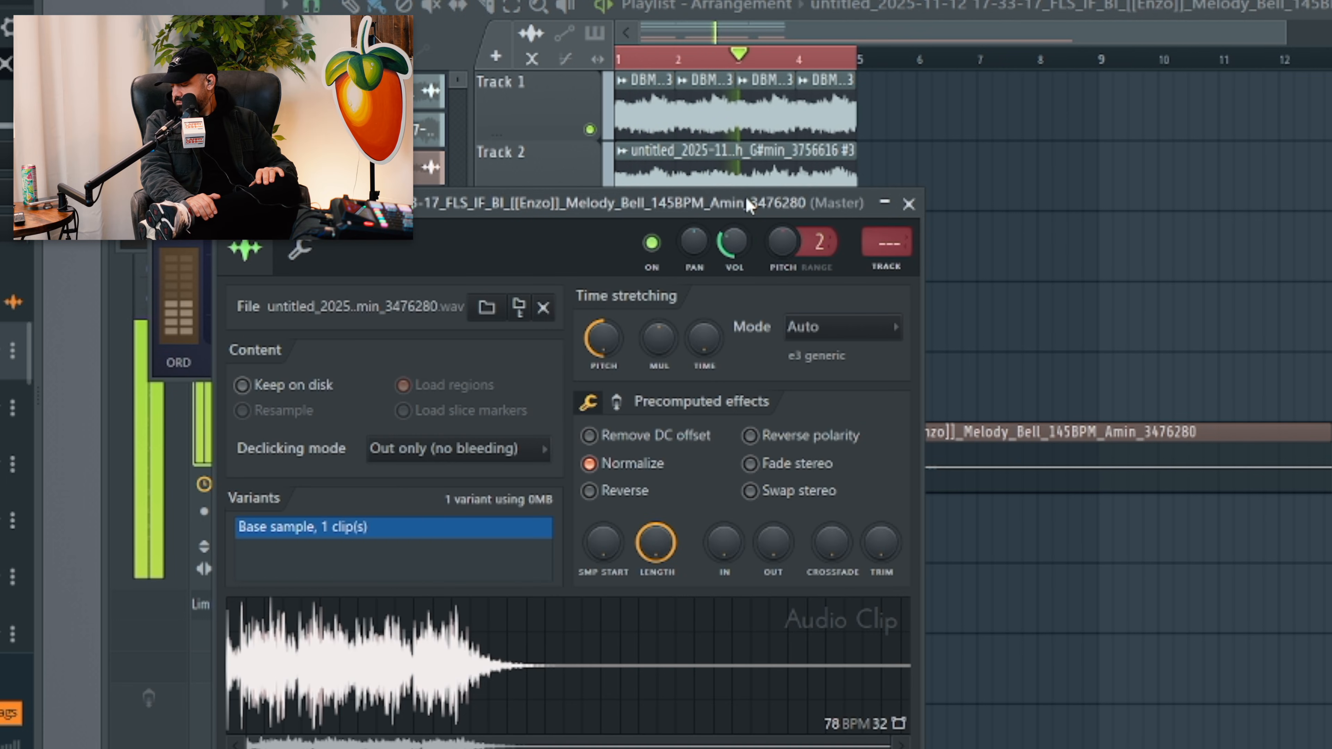
click(918, 210)
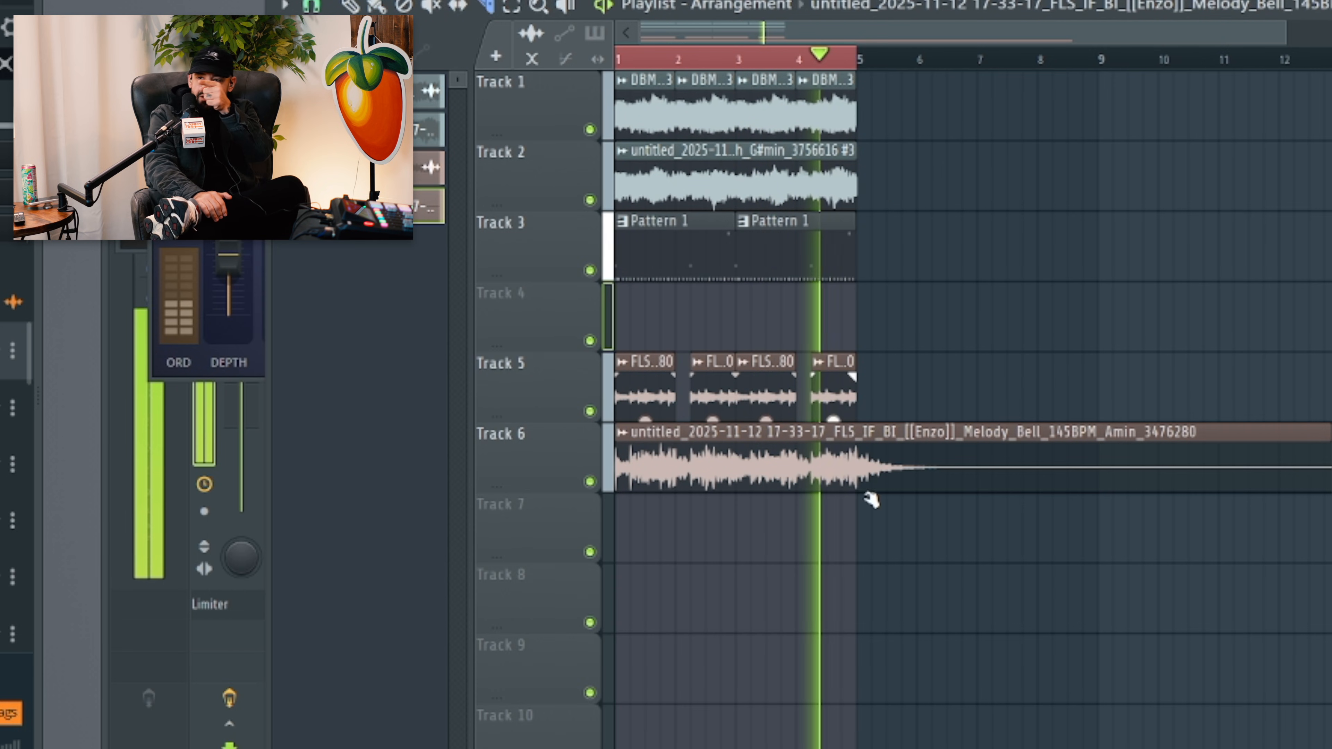
Slice the rendered bell clip on Track 6 at bar 5 to separate its tail, and stop playback
drag(865, 328, 870, 530)
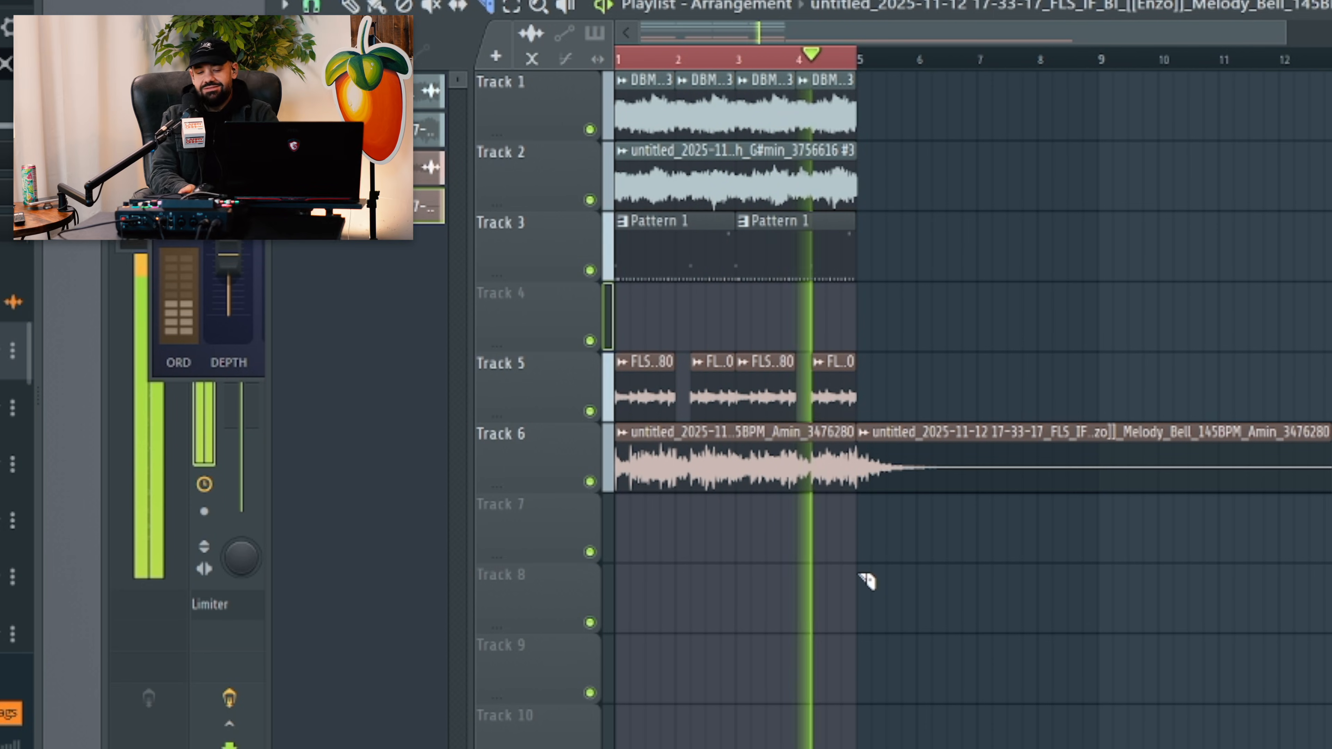
key(space)
scroll(829, 344, down, 1)
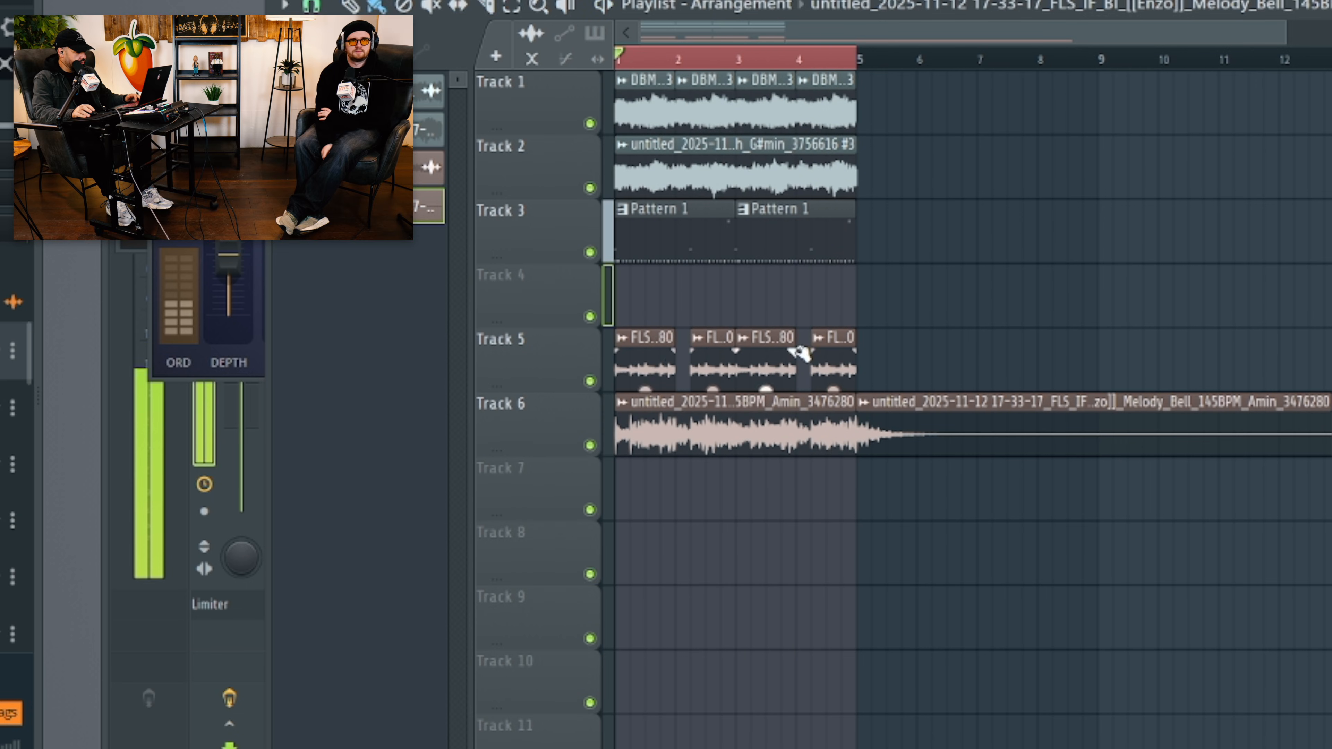
Solo Track 5 and Track 6 in turn during playback to compare the original bell slices with the rendered bell
right_click(590, 381)
key(space)
right_click(590, 446)
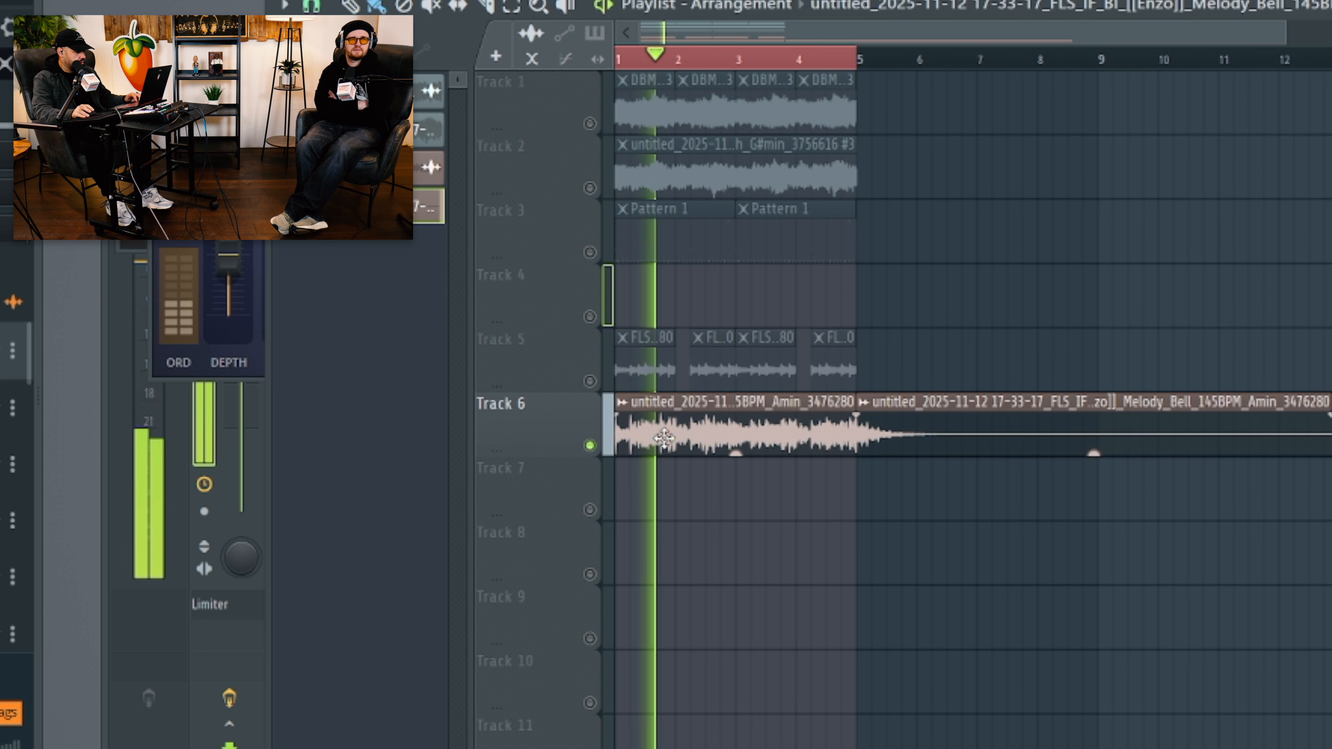
drag(681, 428, 913, 428)
key(ctrl+z)
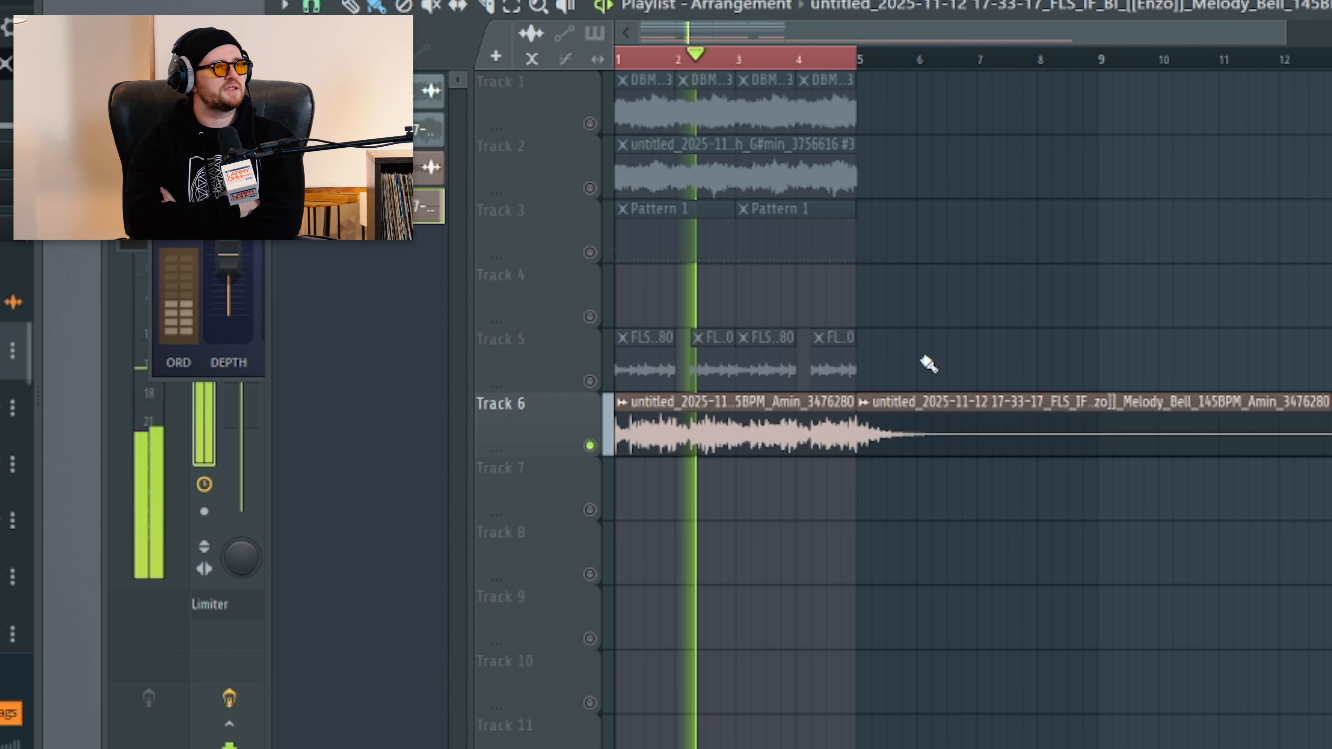
key(space)
Duplicate the four-bar section of clips on Tracks 1, 2, 3 and 5 to start at bar 5
drag(937, 69, 574, 389)
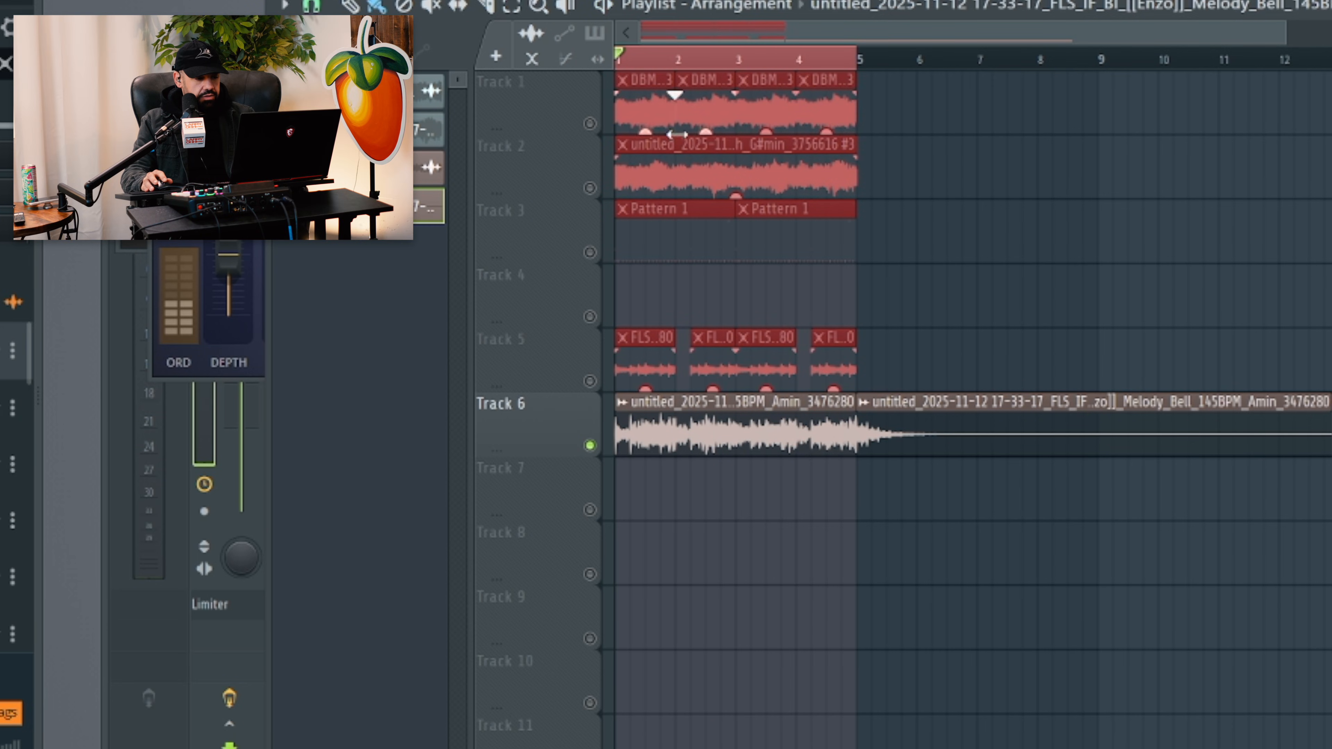
drag(655, 114, 883, 103)
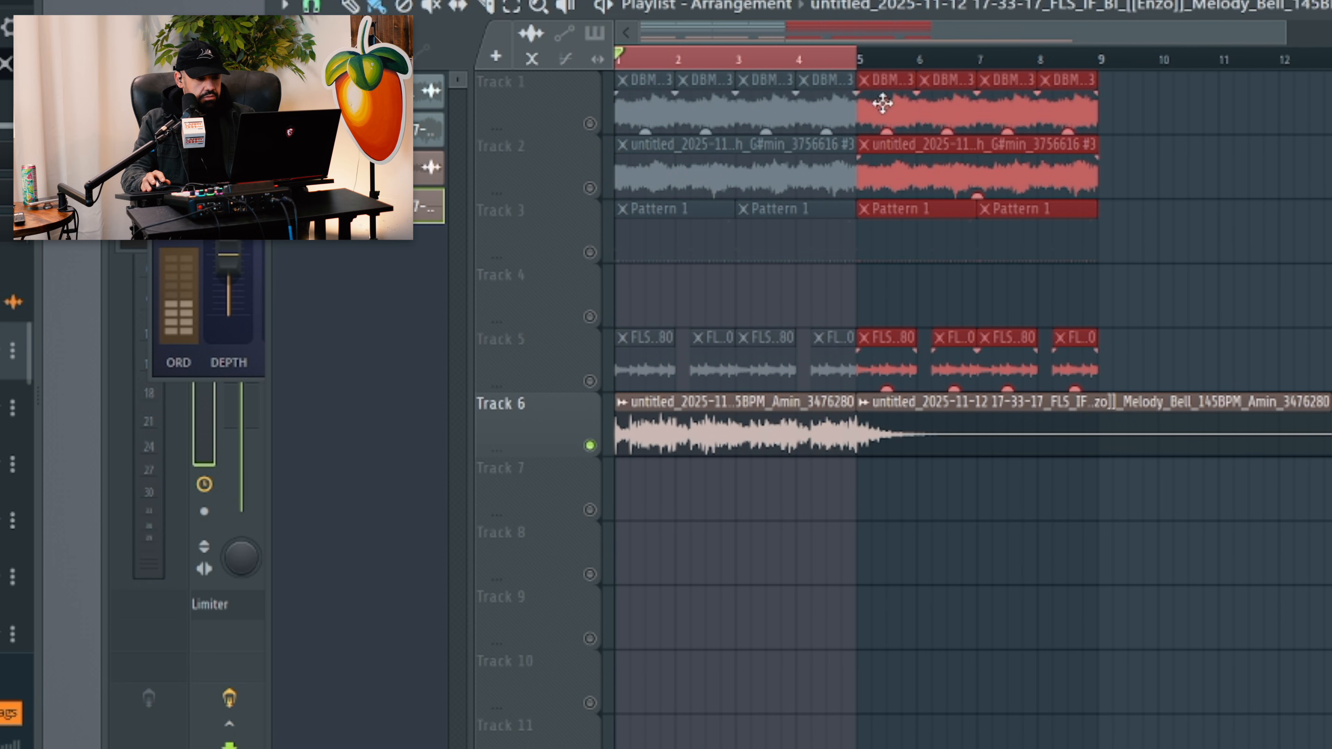
click(835, 58)
drag(698, 426, 940, 404)
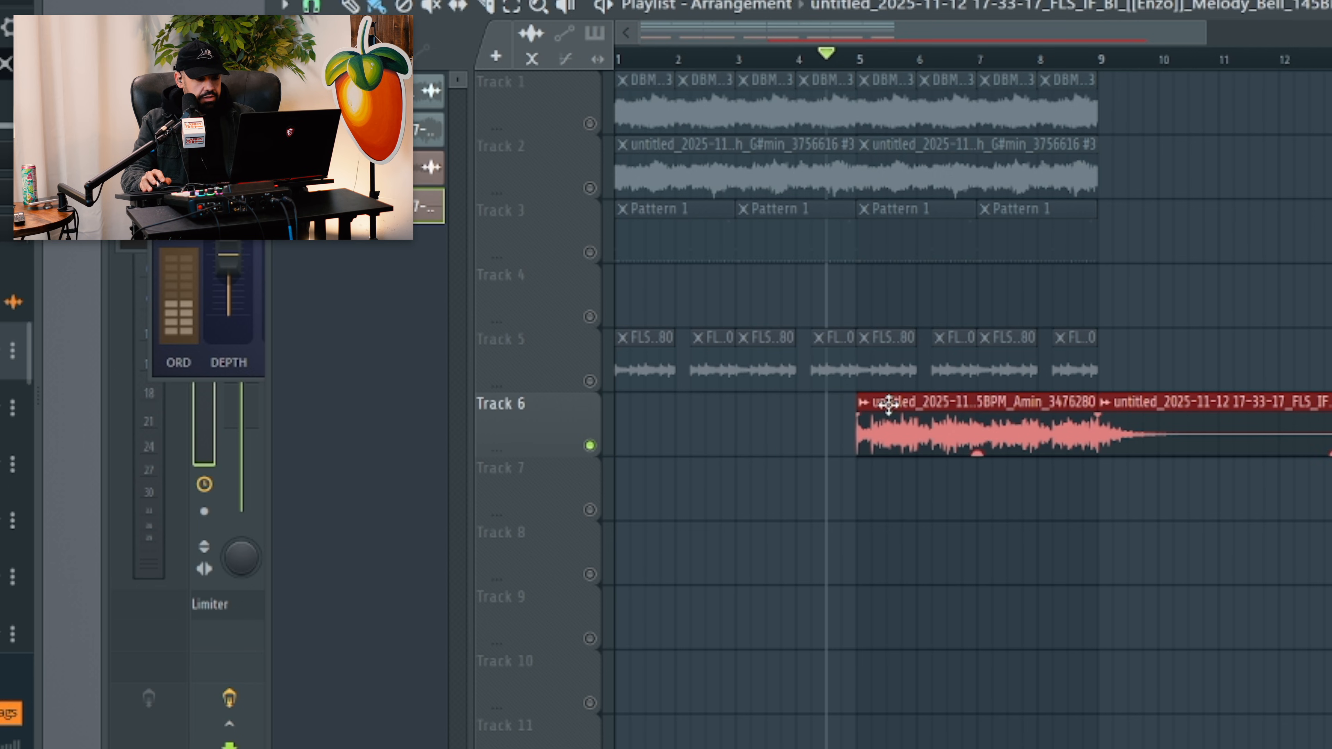
key(ctrl+z)
Delete the Track 5 bell slices in bars 1 to 4 and unmute every track except Track 3
right_click(650, 370)
right_click(714, 370)
right_click(771, 369)
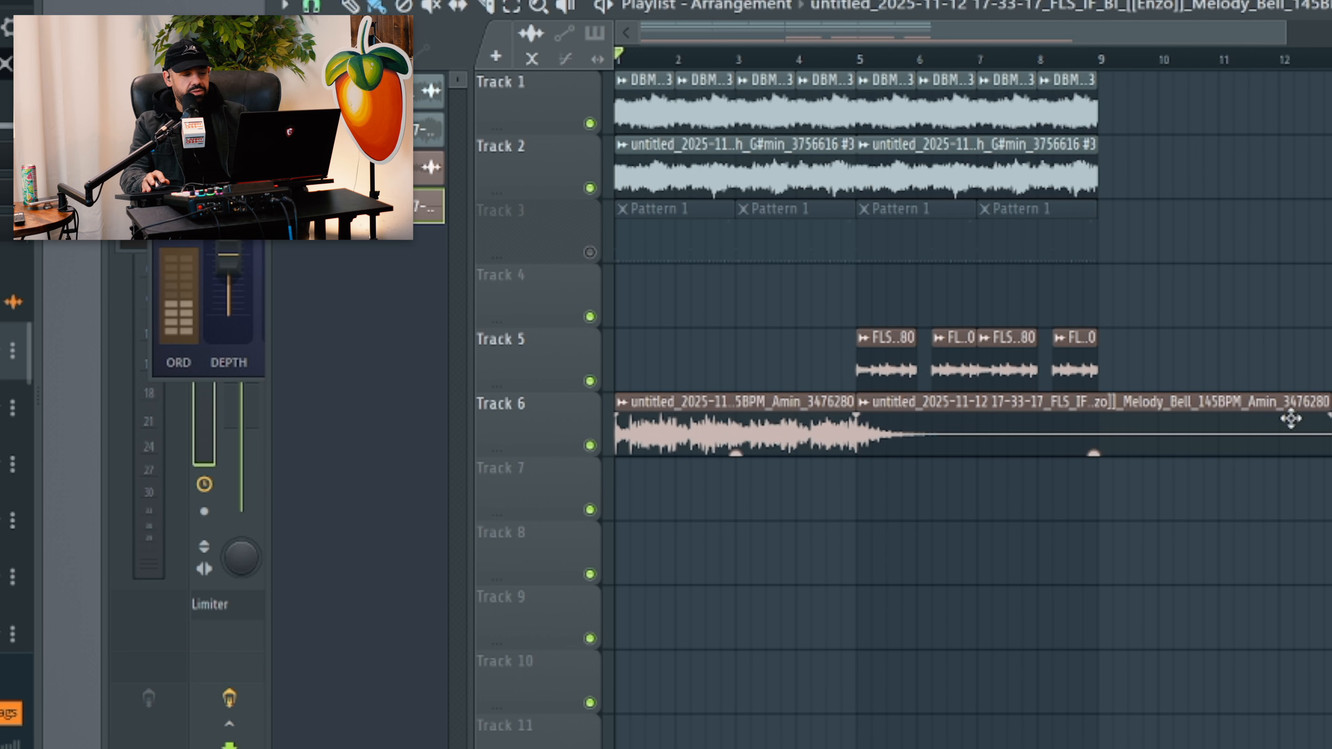
Shorten the bell tail clip to end midway through bar 7 and move it from Track 6 to Track 8
drag(1327, 430, 1001, 436)
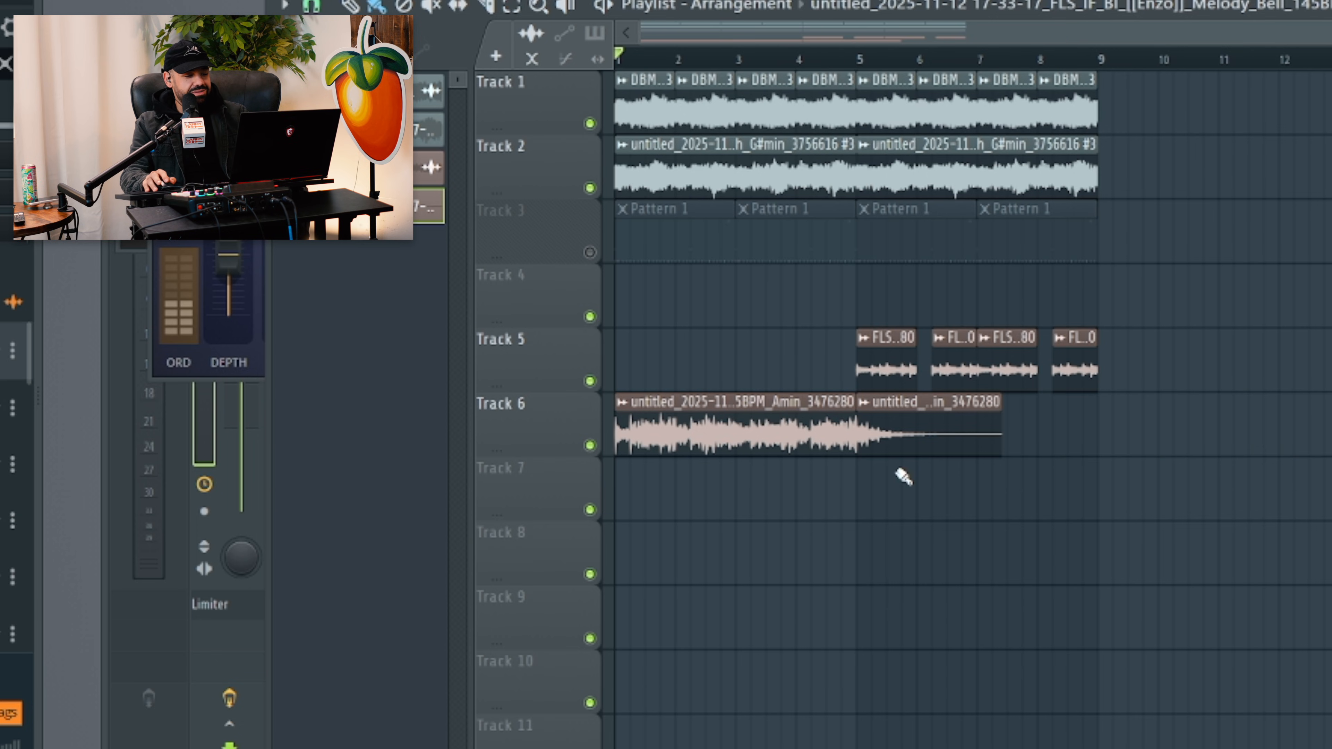
ctrl+scroll(886, 493, down, 2)
double_click(723, 435)
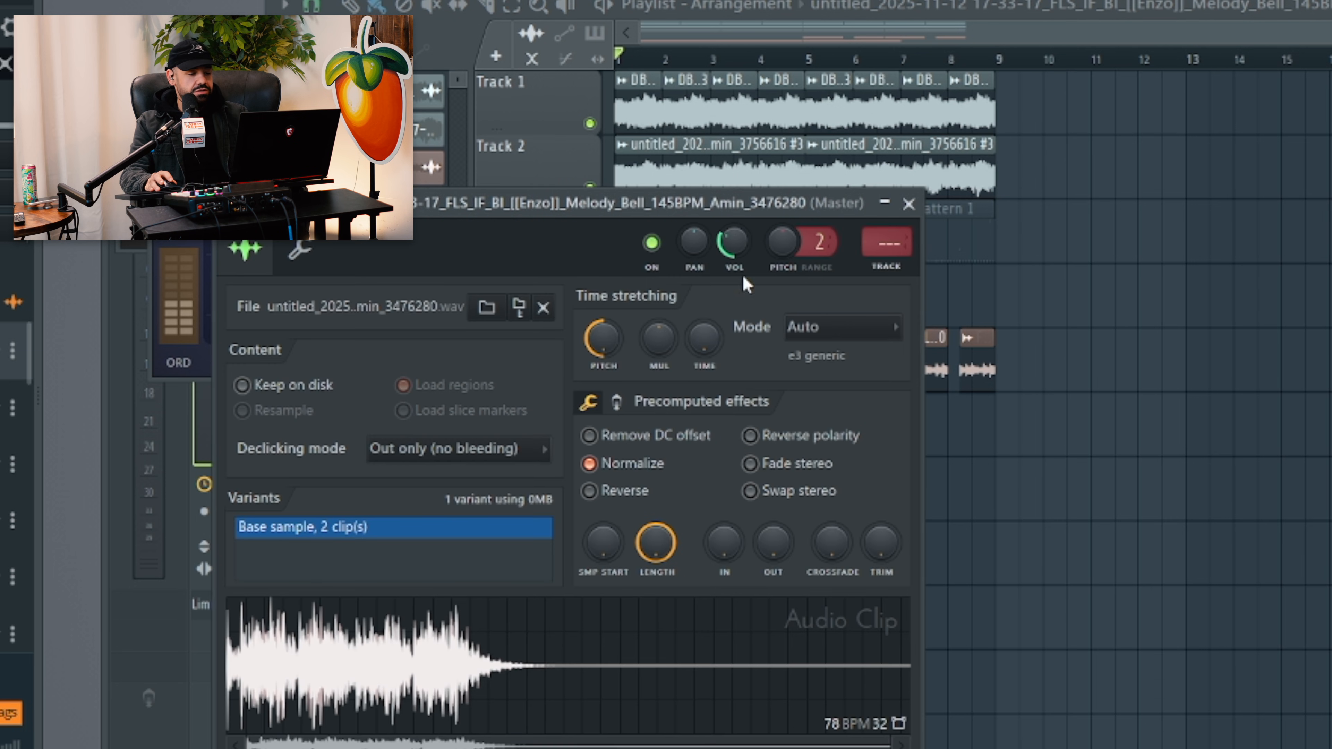
key(Escape)
key(space)
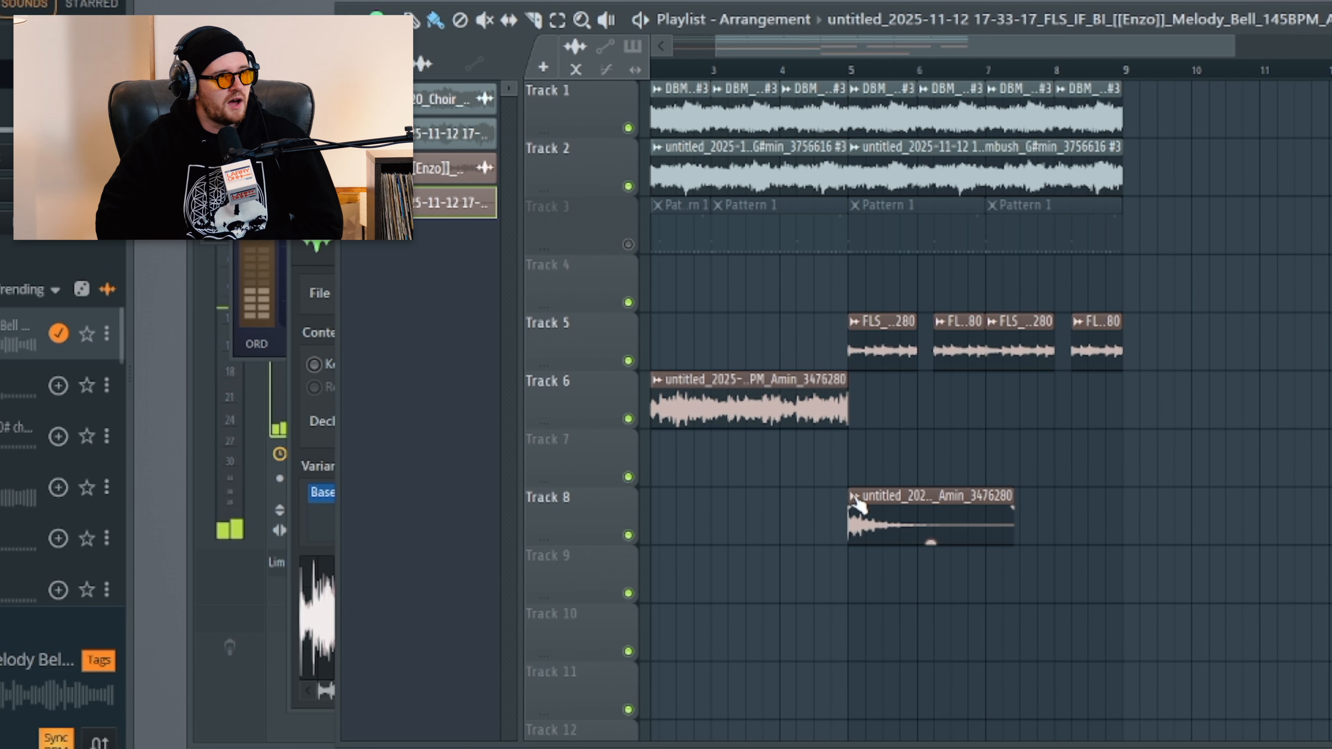
Consolidate the bell tail clip on Track 8 into a new WAV file, keeping the suggested name ending in Part_1
right_click(860, 503)
click(1025, 454)
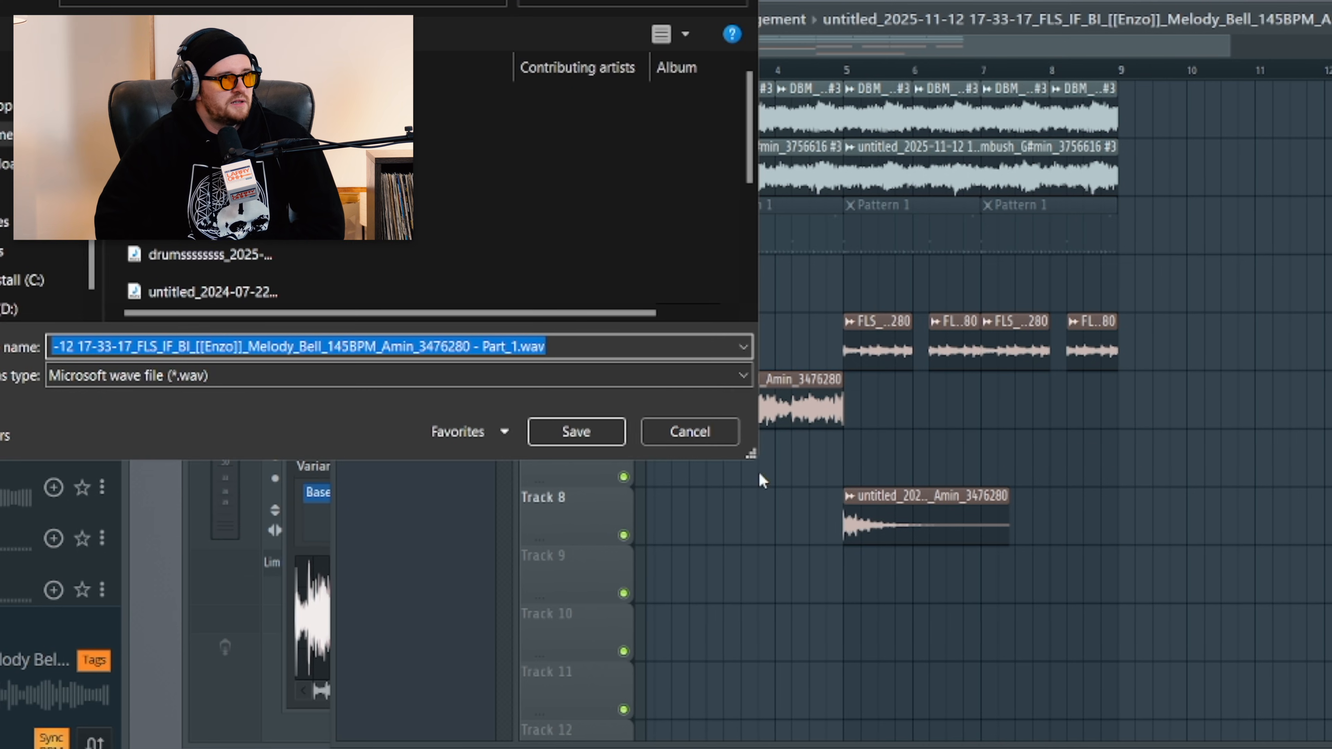
click(571, 431)
scroll(1044, 446, down, 2)
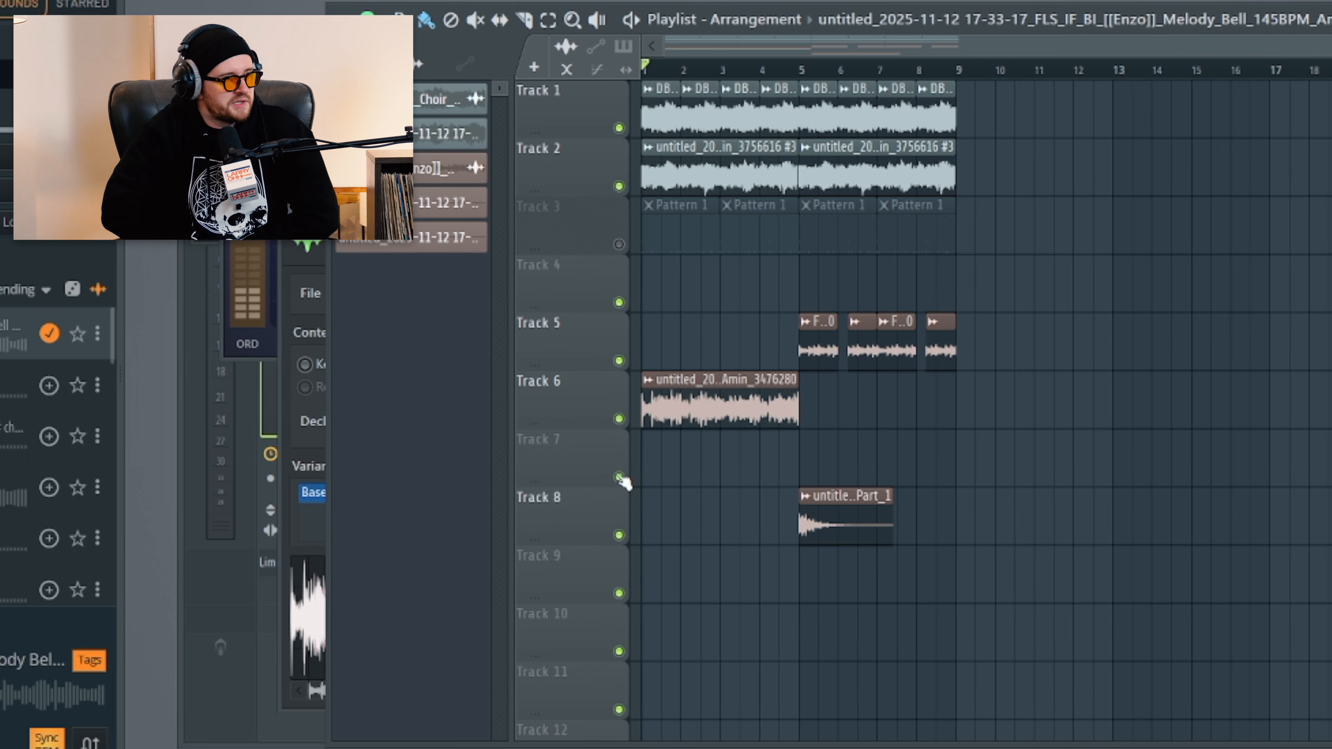
scroll(865, 491, up, 3)
Reverse the consolidated bell tail clip on Track 8 in its sample settings
double_click(1006, 497)
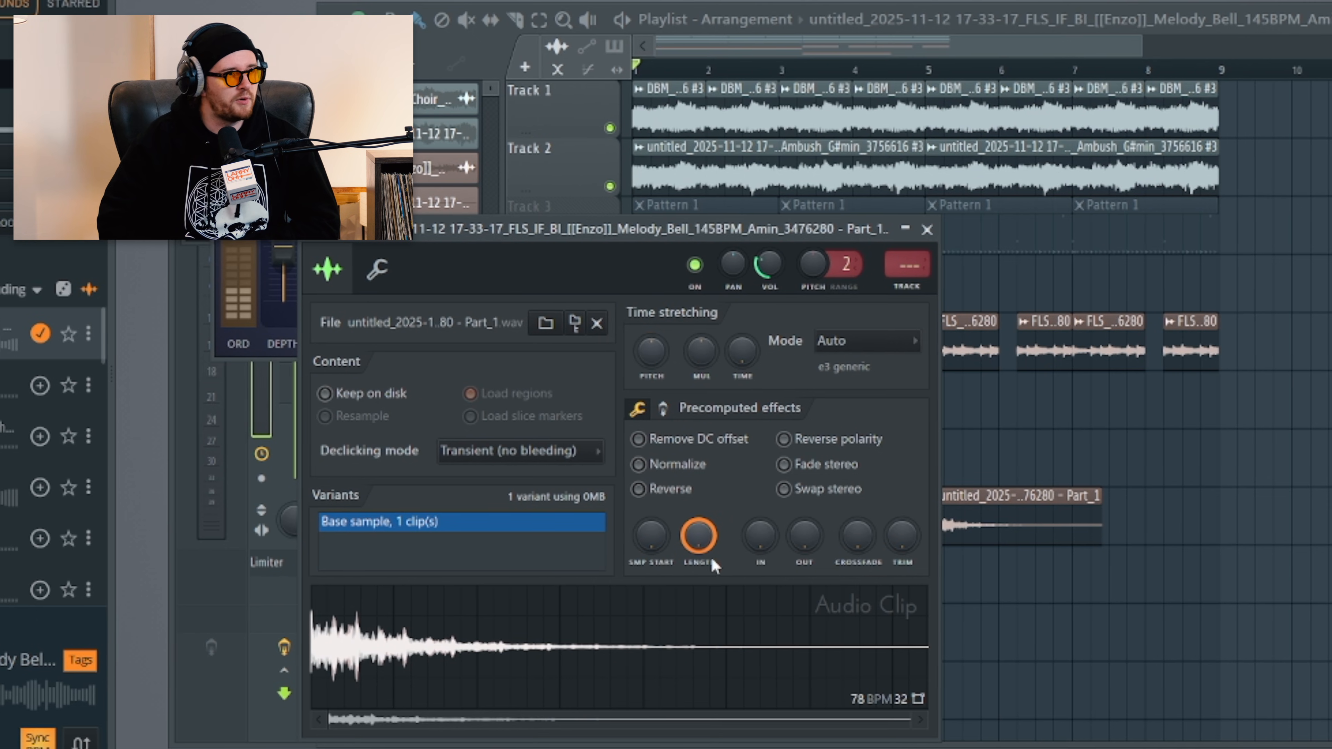
drag(606, 232, 600, 137)
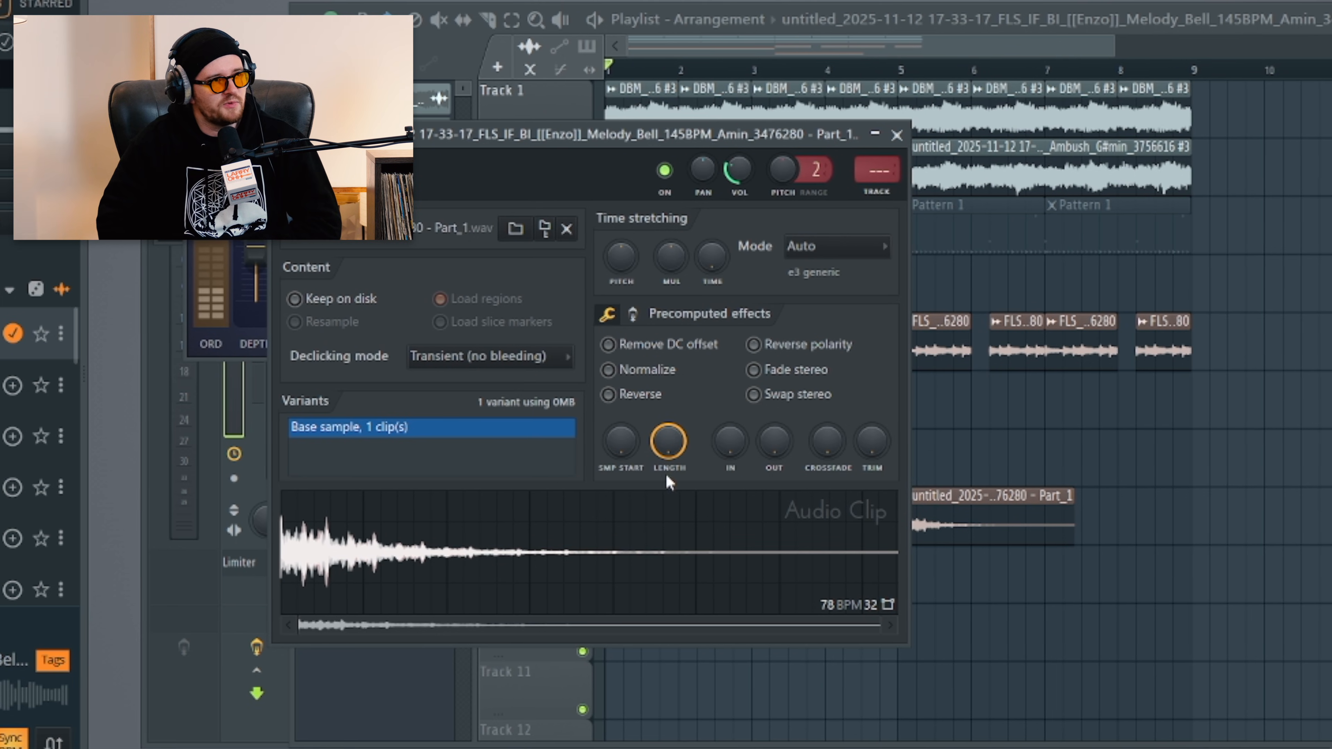
key(Escape)
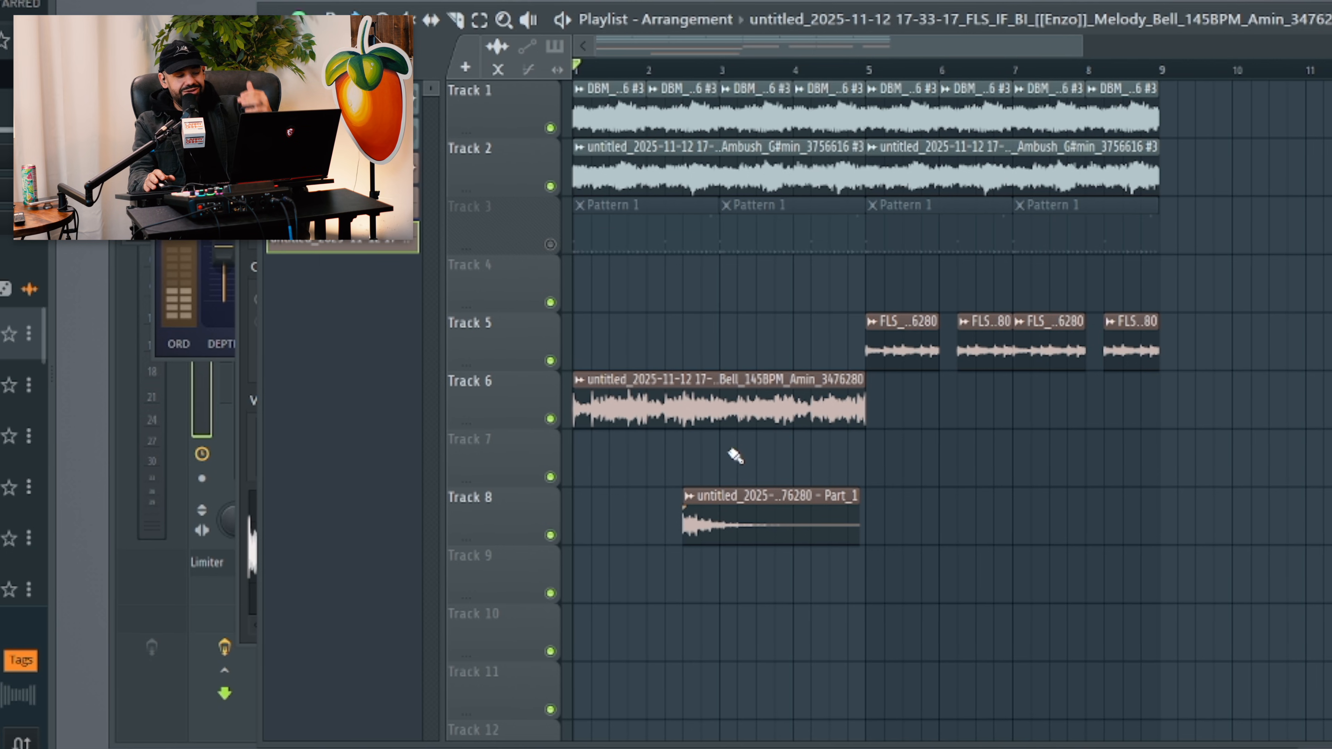
double_click(693, 509)
click(570, 395)
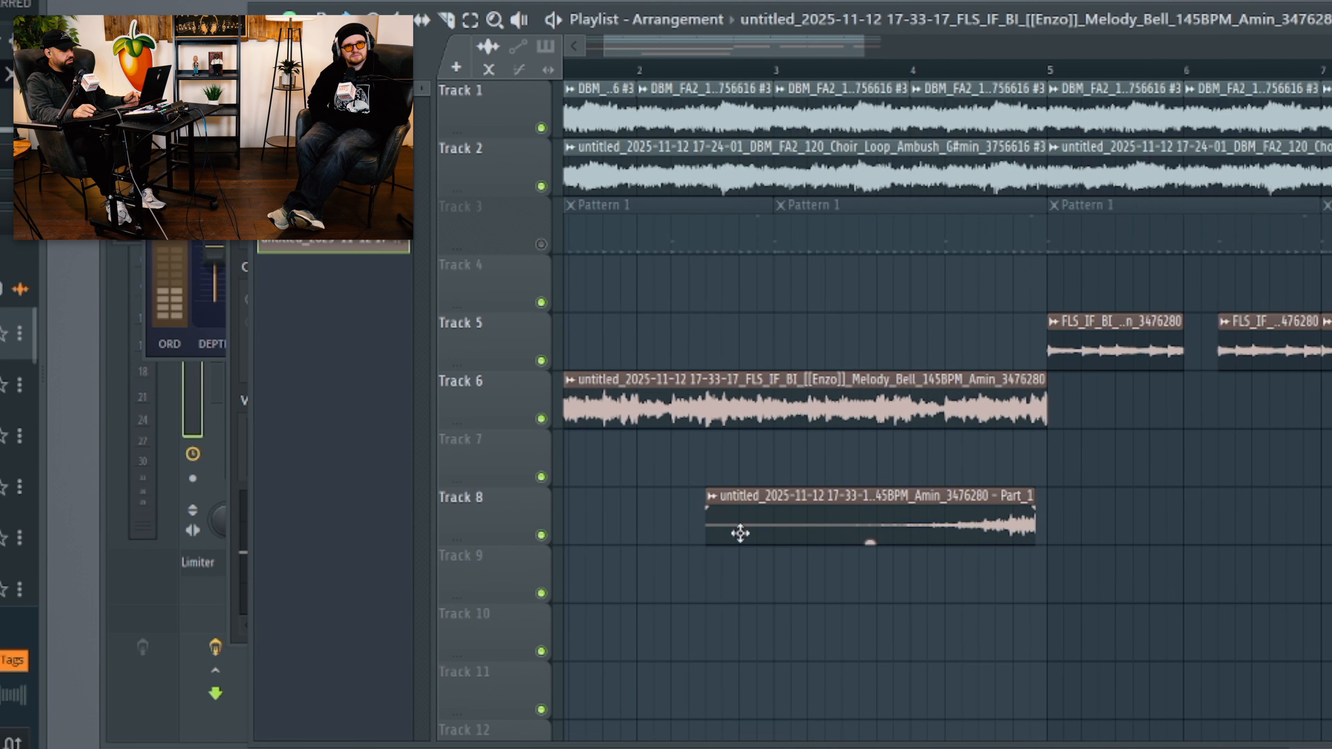
Trim the reversed bell clip to just under one bar and place four copies on Track 8, ending with bars 1 to 4
drag(966, 526, 673, 506)
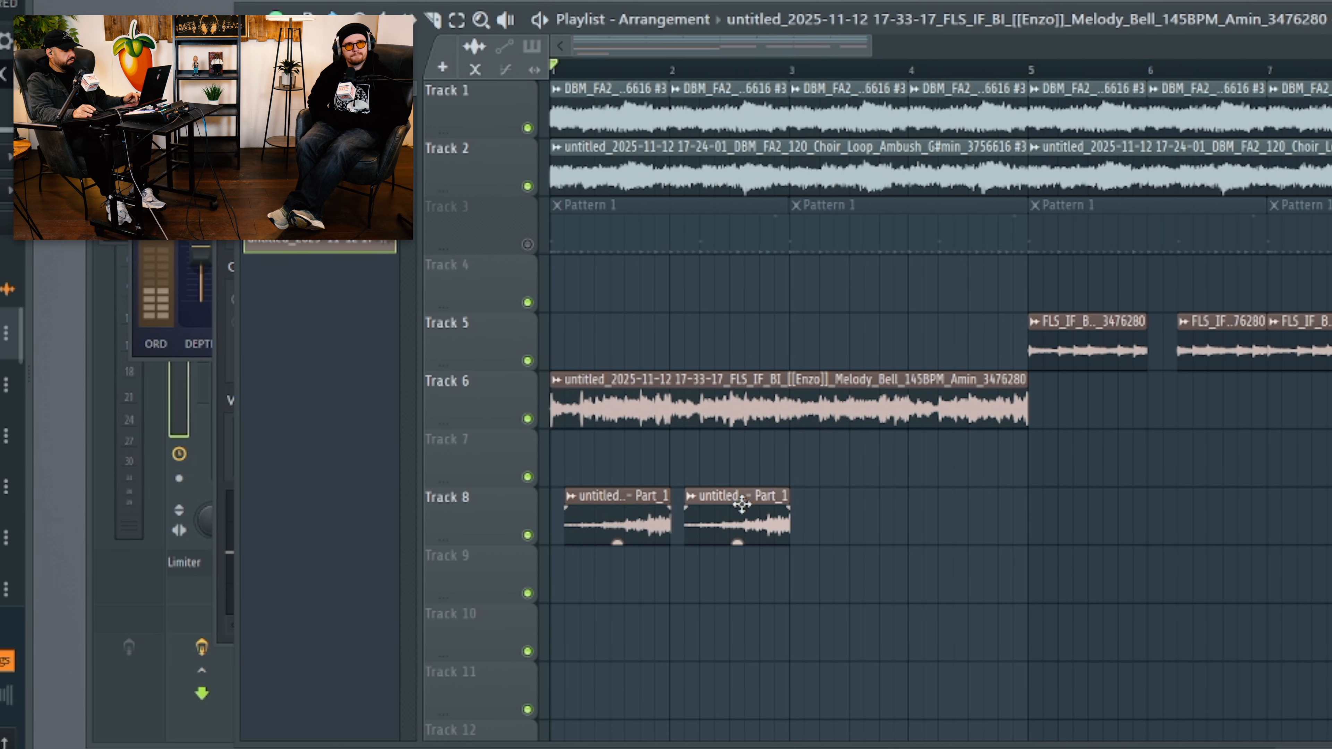
click(818, 519)
key(space)
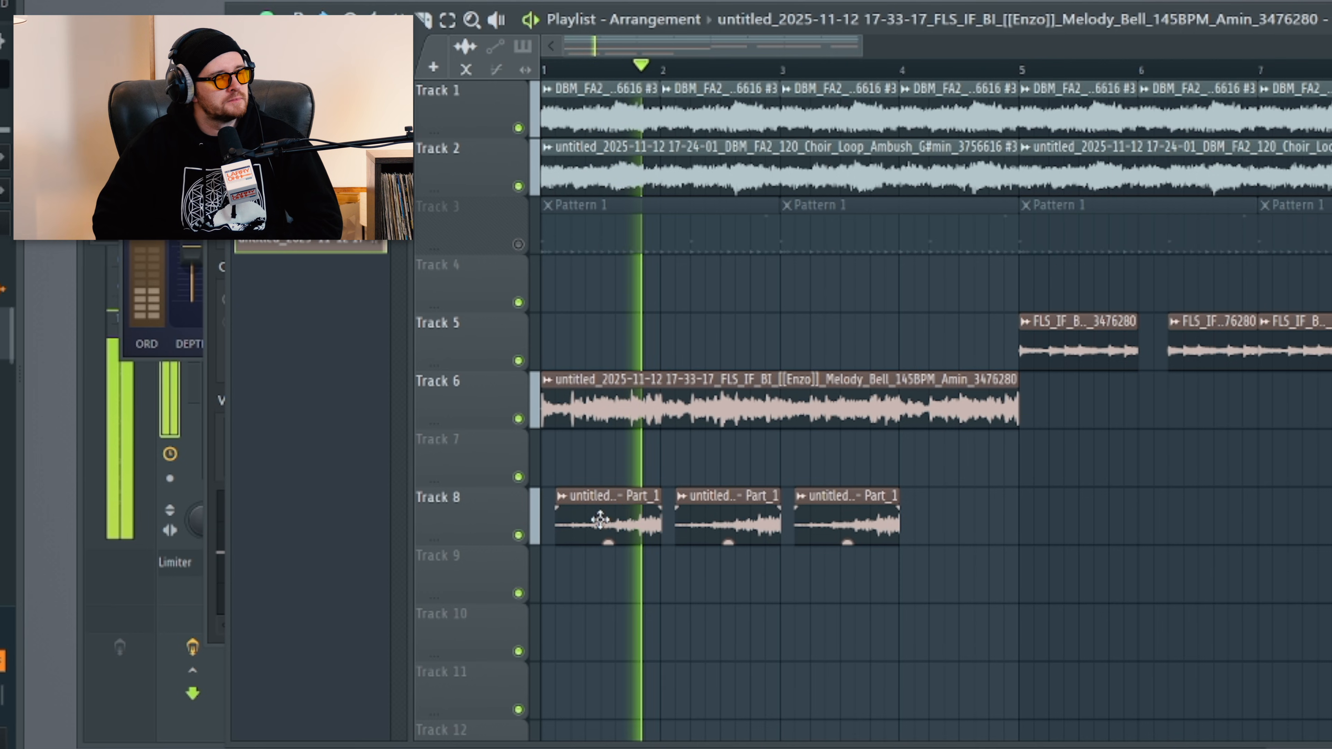
click(962, 519)
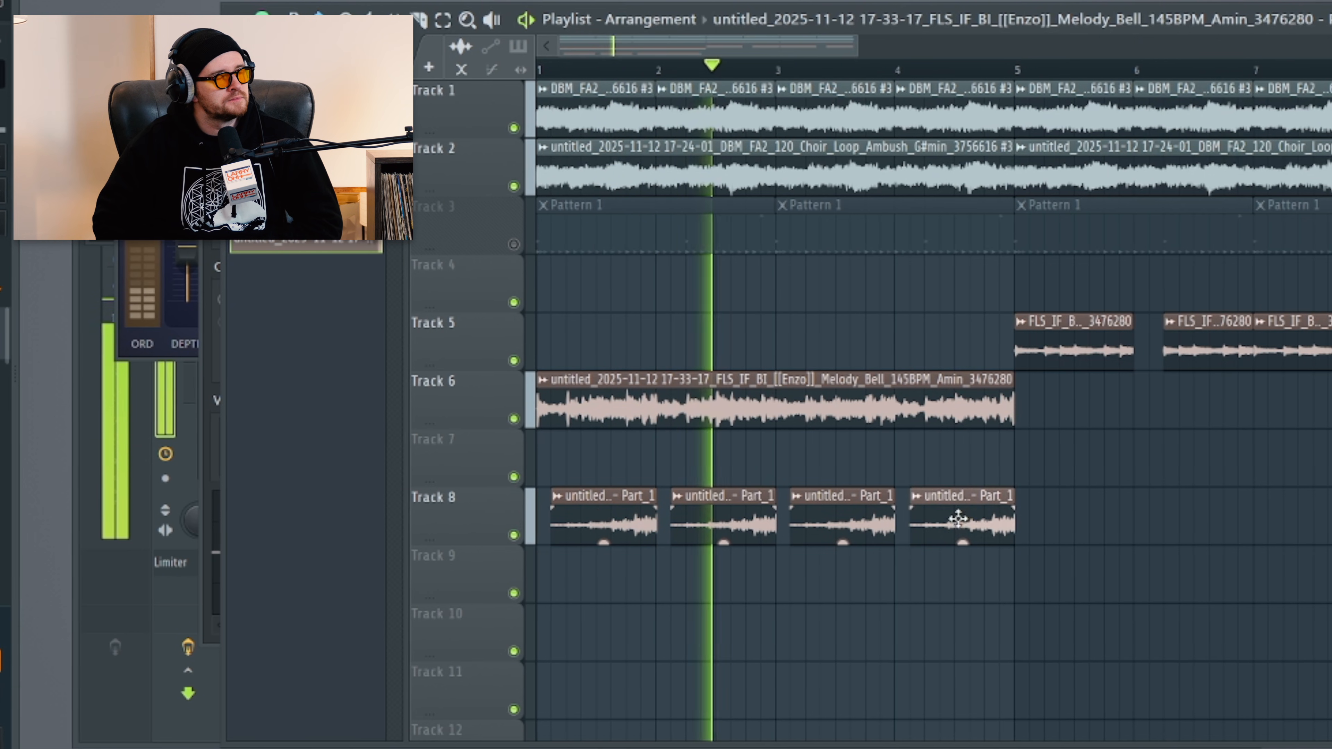
Raise the time-stretching pitch of the reversed bell clips and repeat them on Track 8 through bar 8
double_click(959, 520)
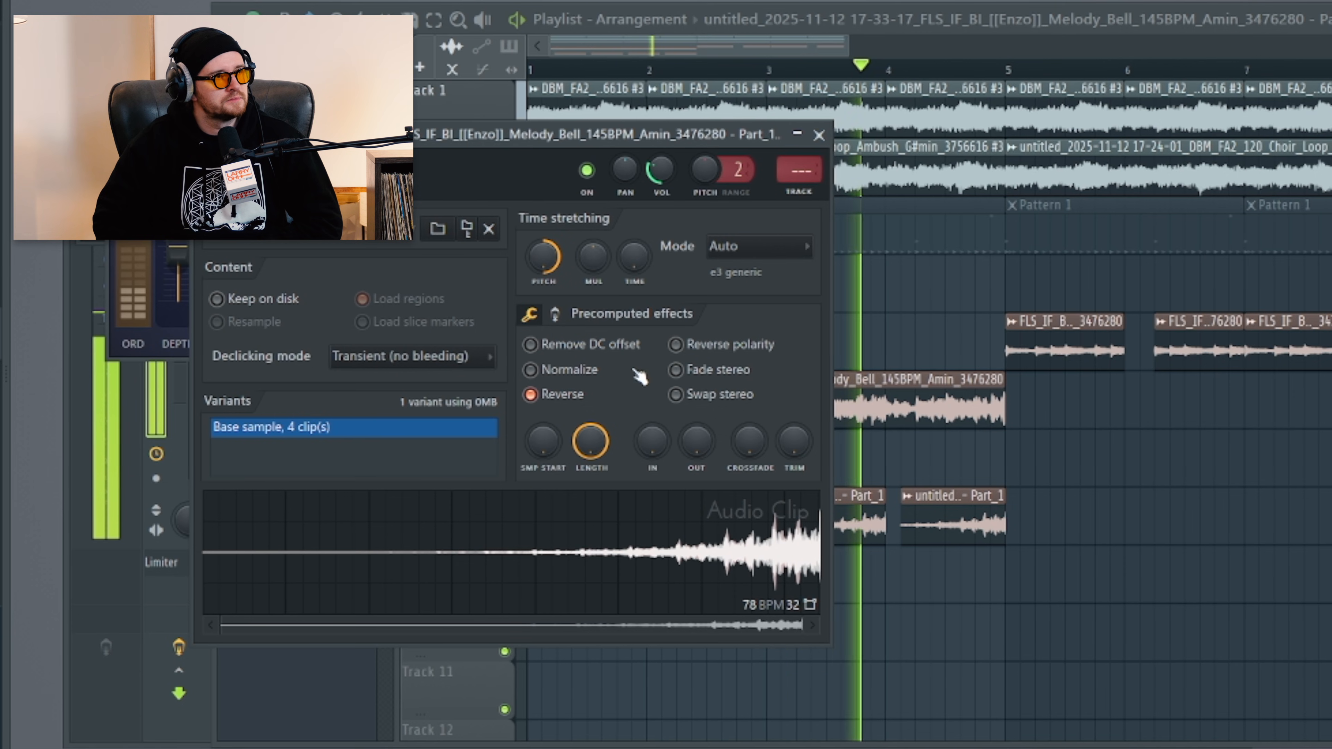
click(553, 314)
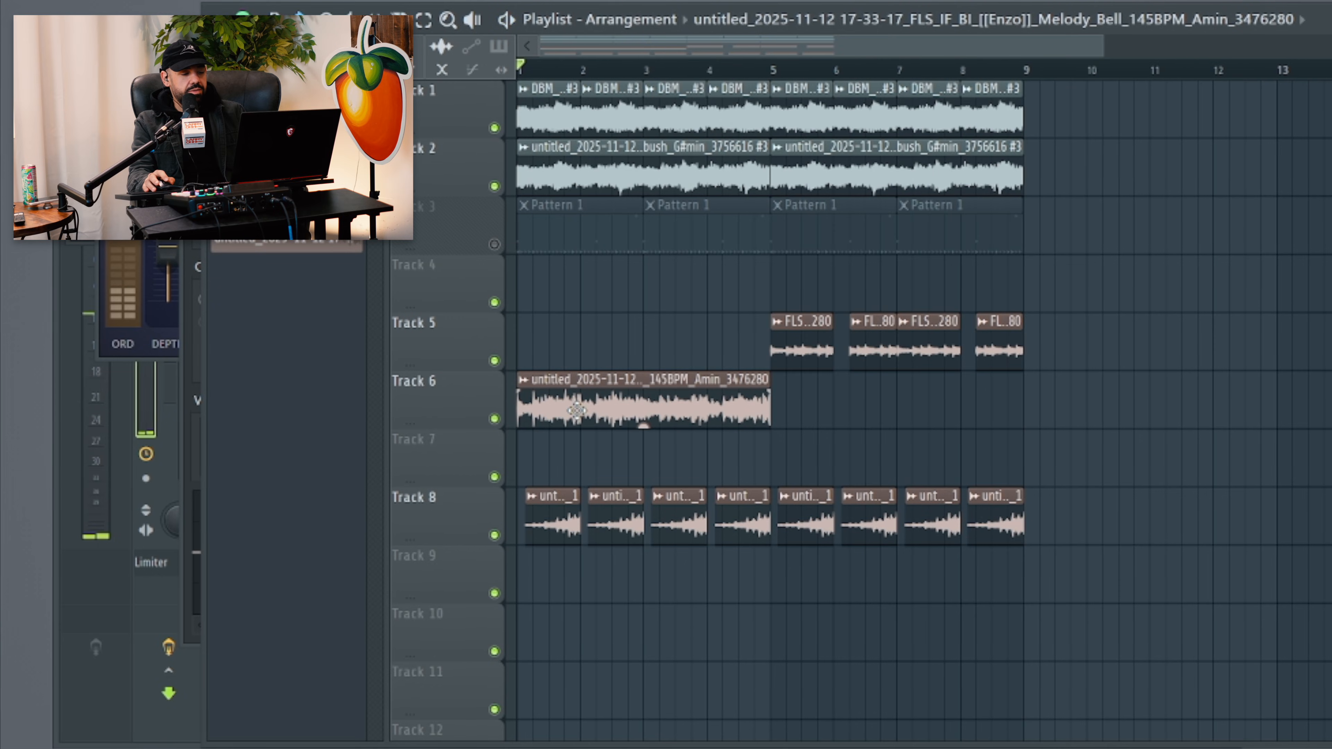
Open the Track 6 bell clip's sample settings and examine its waveform closely, including the fading tail
double_click(577, 410)
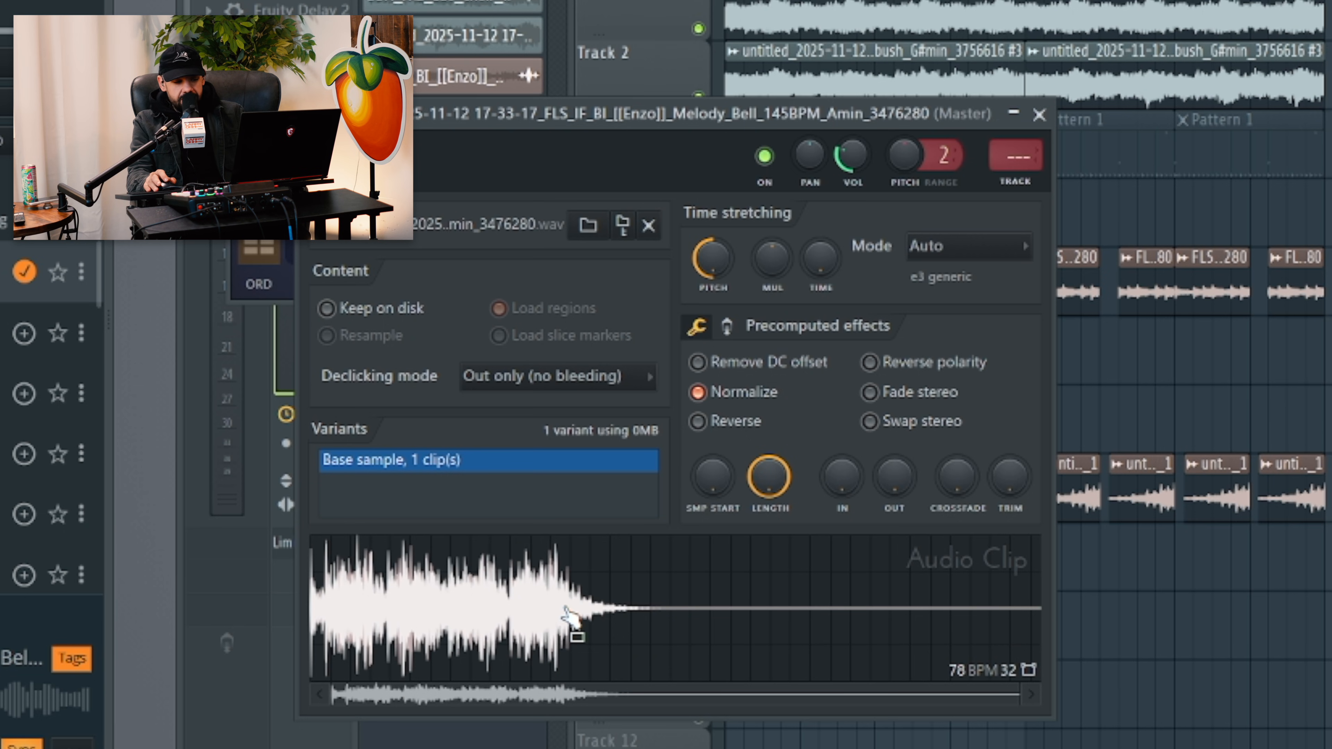
scroll(477, 621, up, 5)
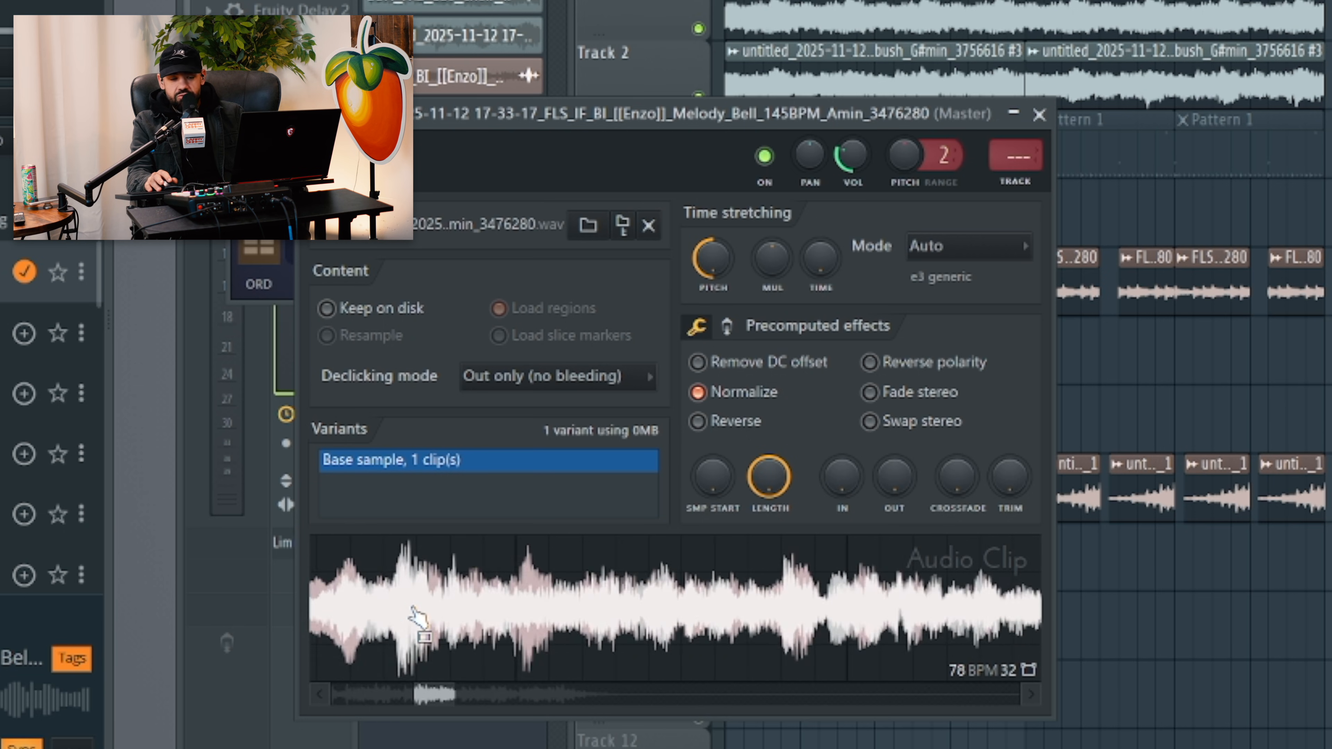
scroll(420, 611, down, 3)
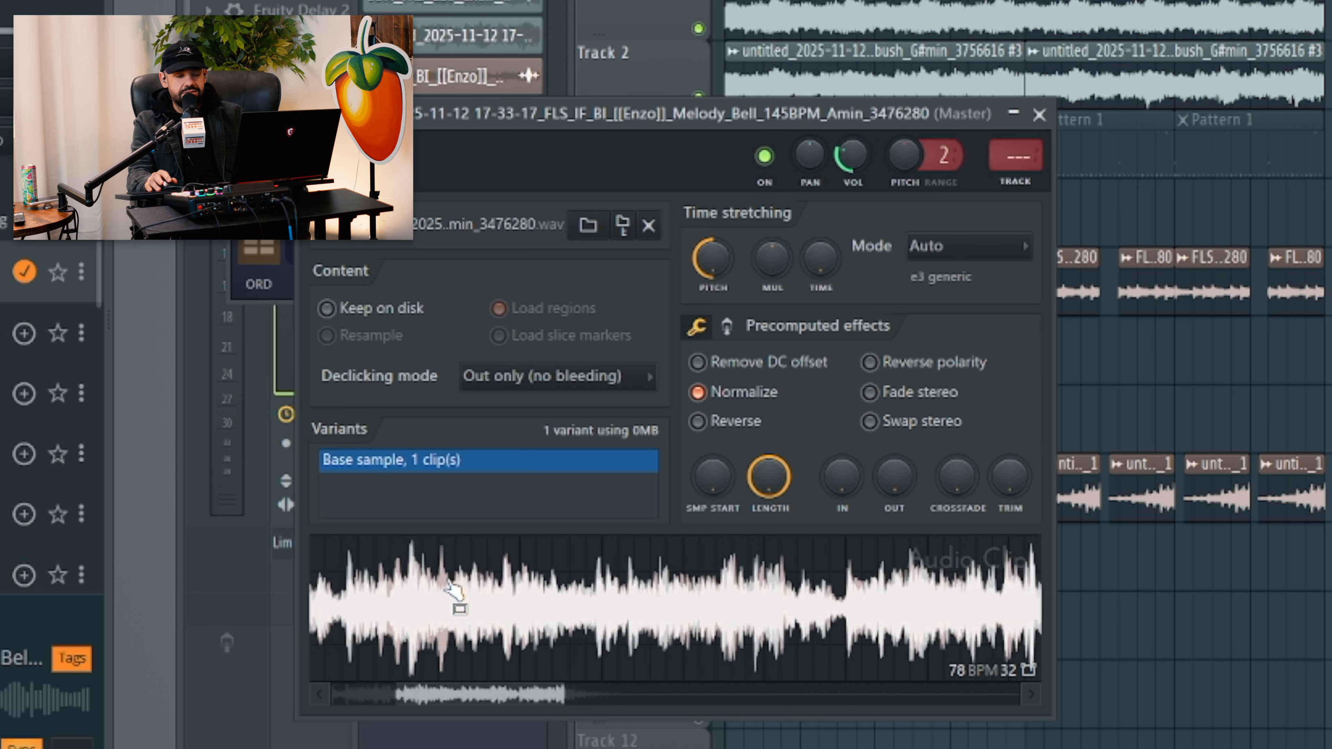
scroll(455, 592, up, 5)
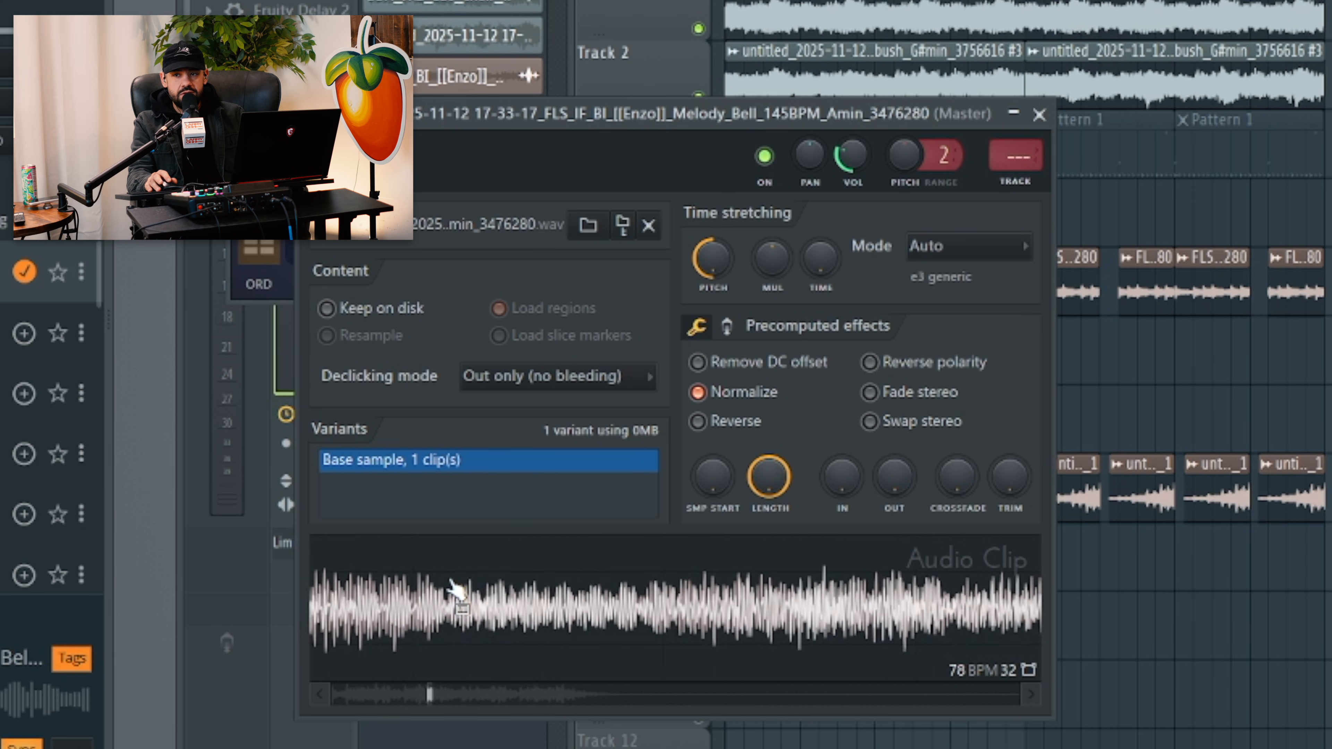
scroll(452, 584, down, 5)
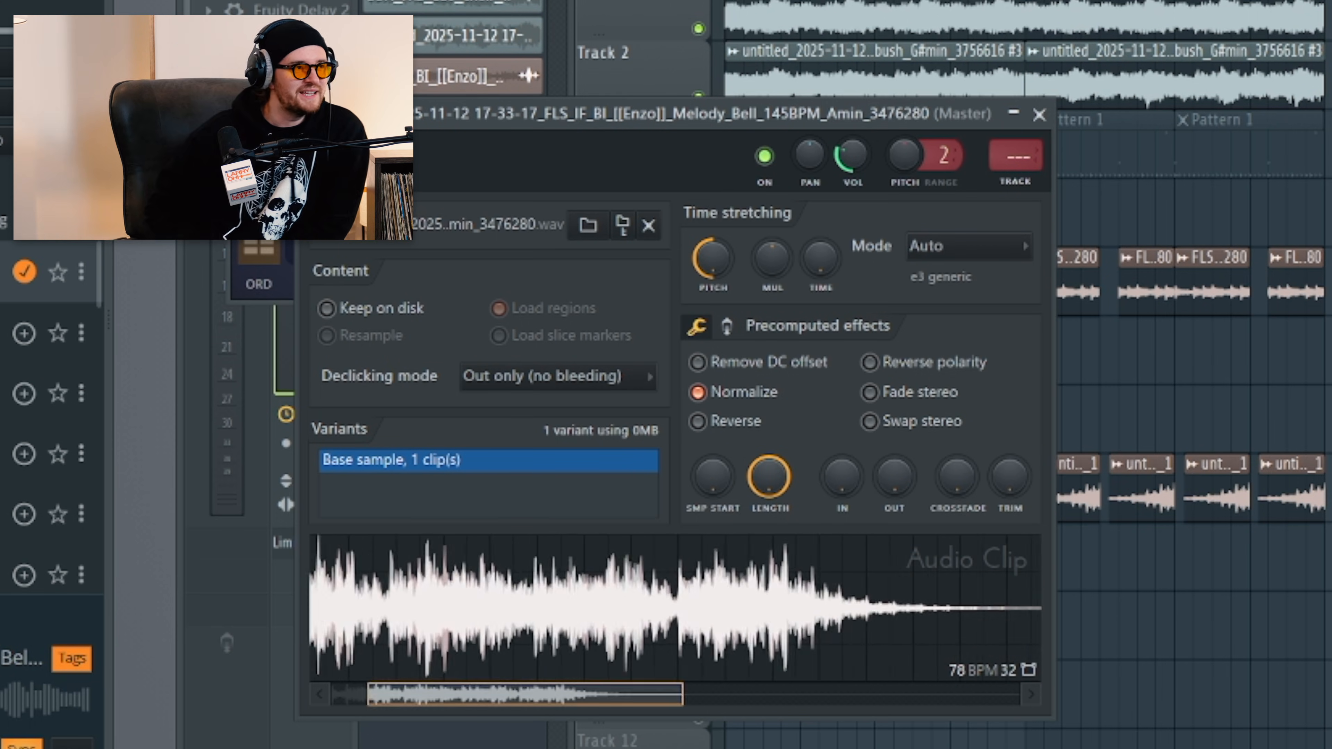
scroll(455, 585, up, 4)
drag(475, 695, 378, 701)
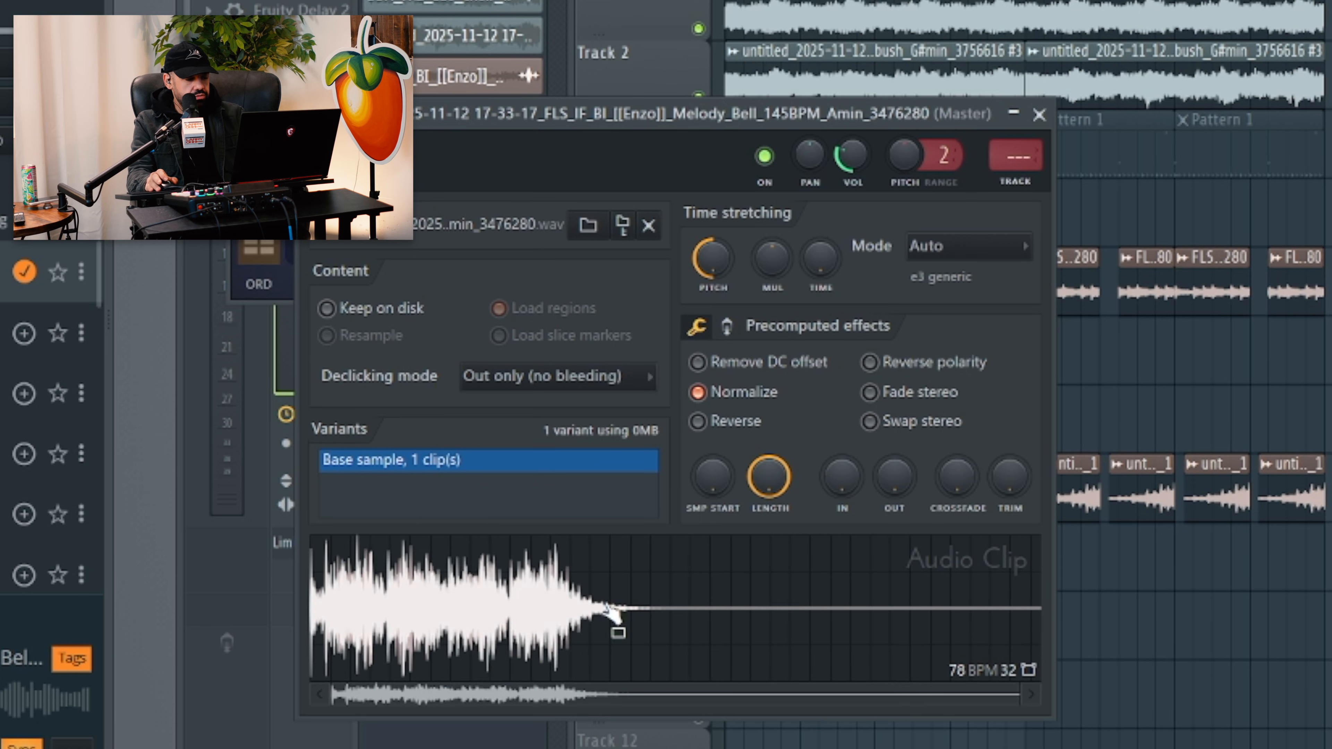
scroll(616, 628, down, 3)
scroll(335, 624, up, 5)
scroll(321, 618, down, 1)
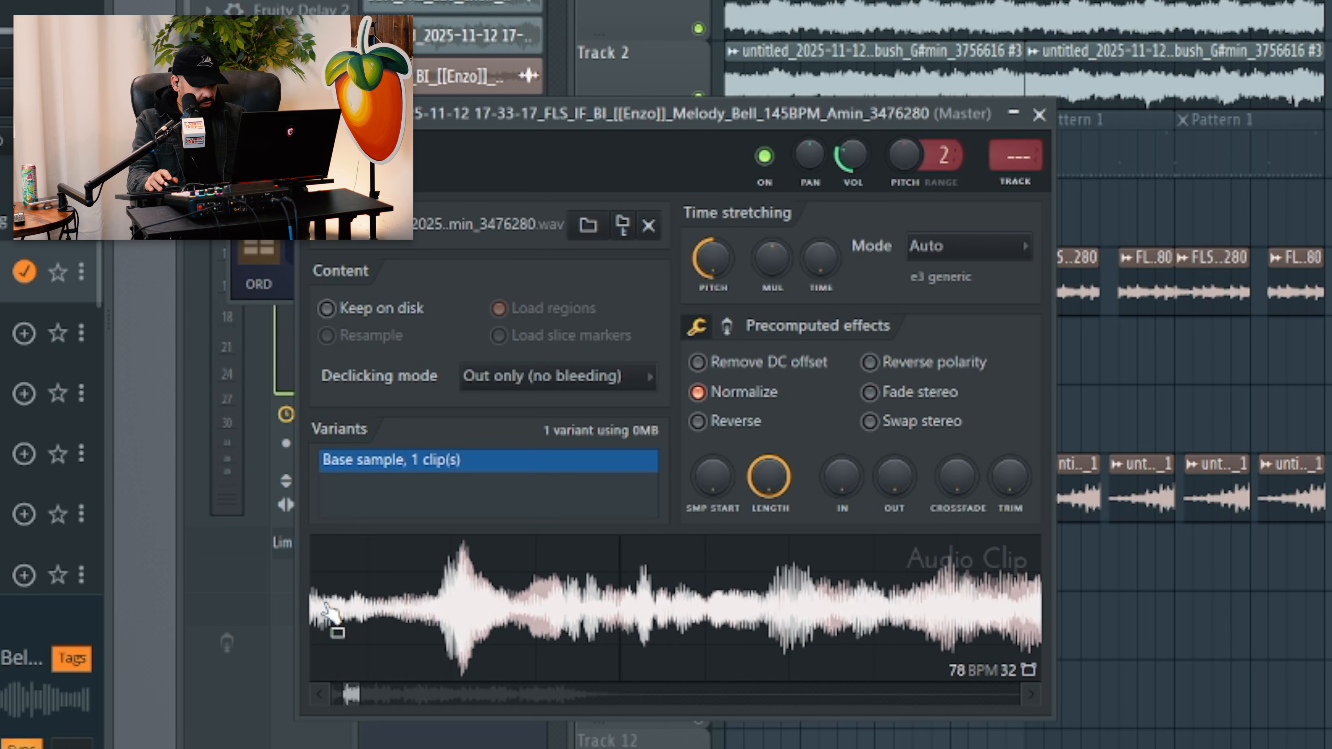
scroll(461, 593, down, 4)
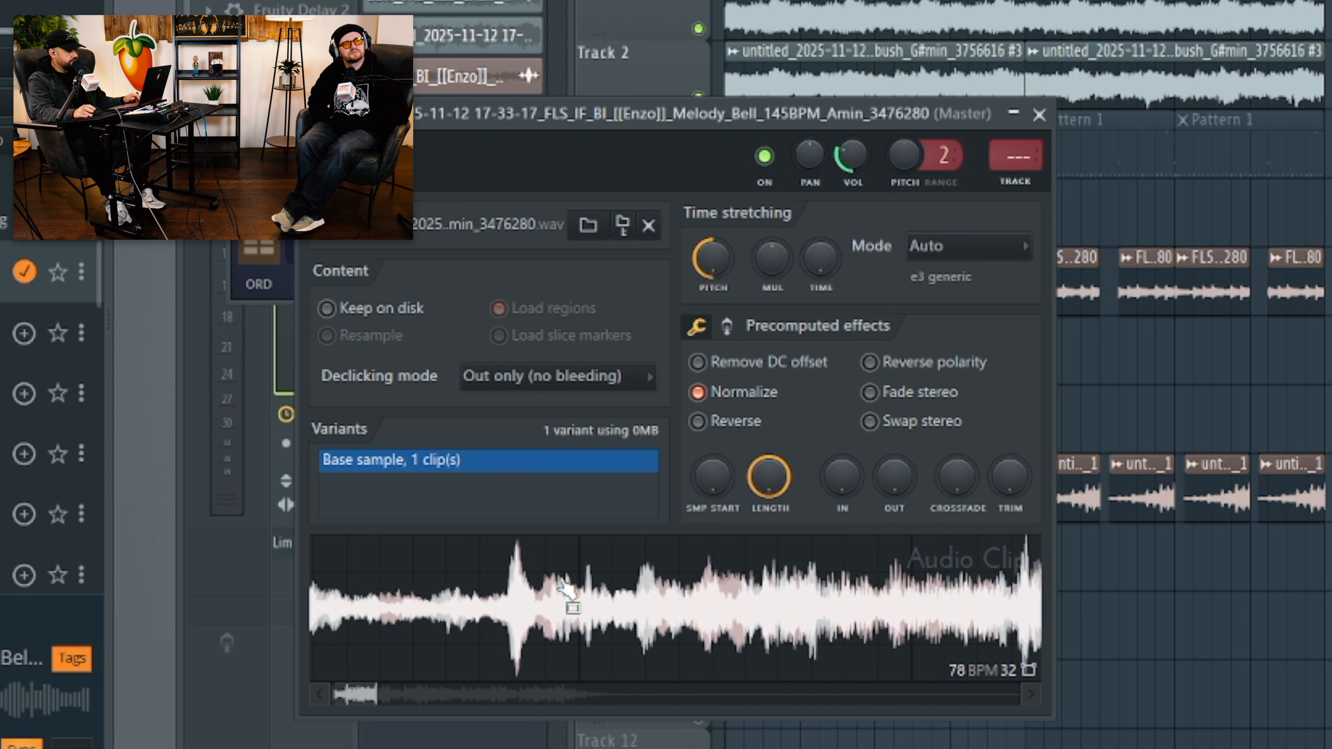
scroll(556, 588, down, 4)
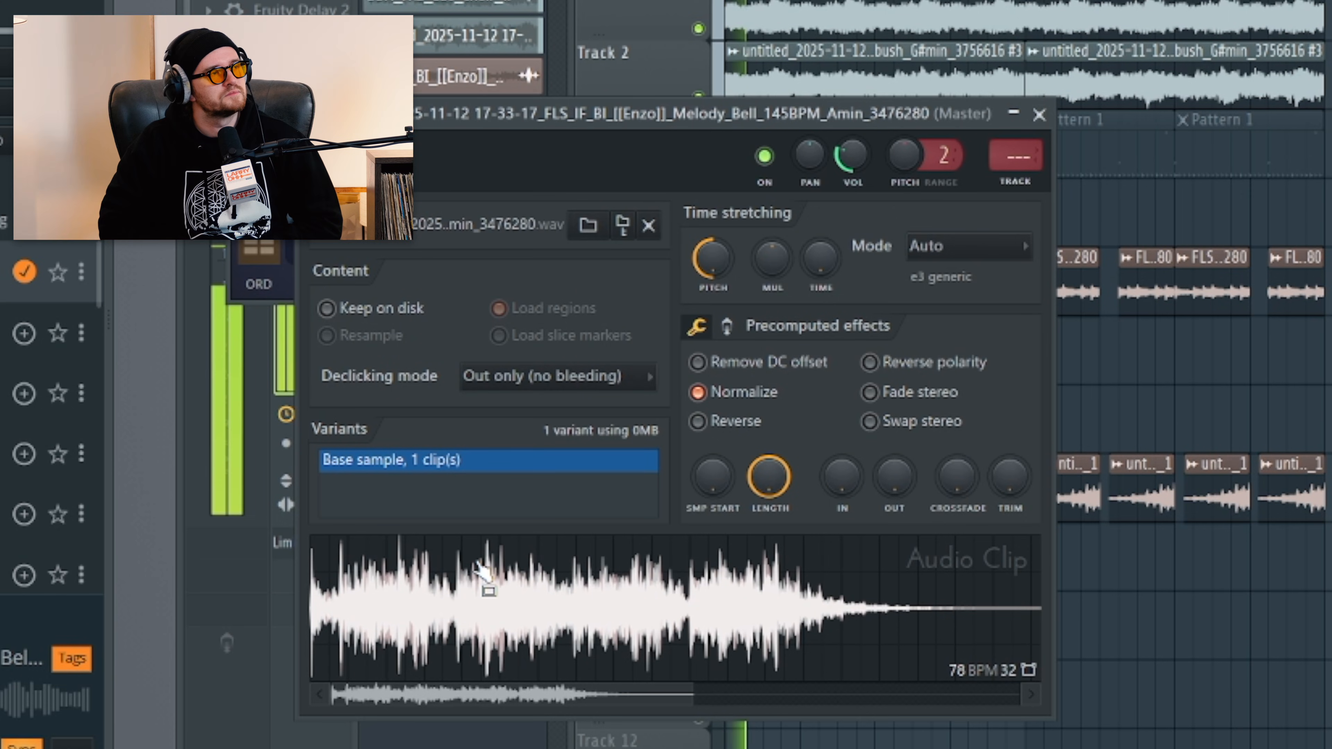
click(1090, 560)
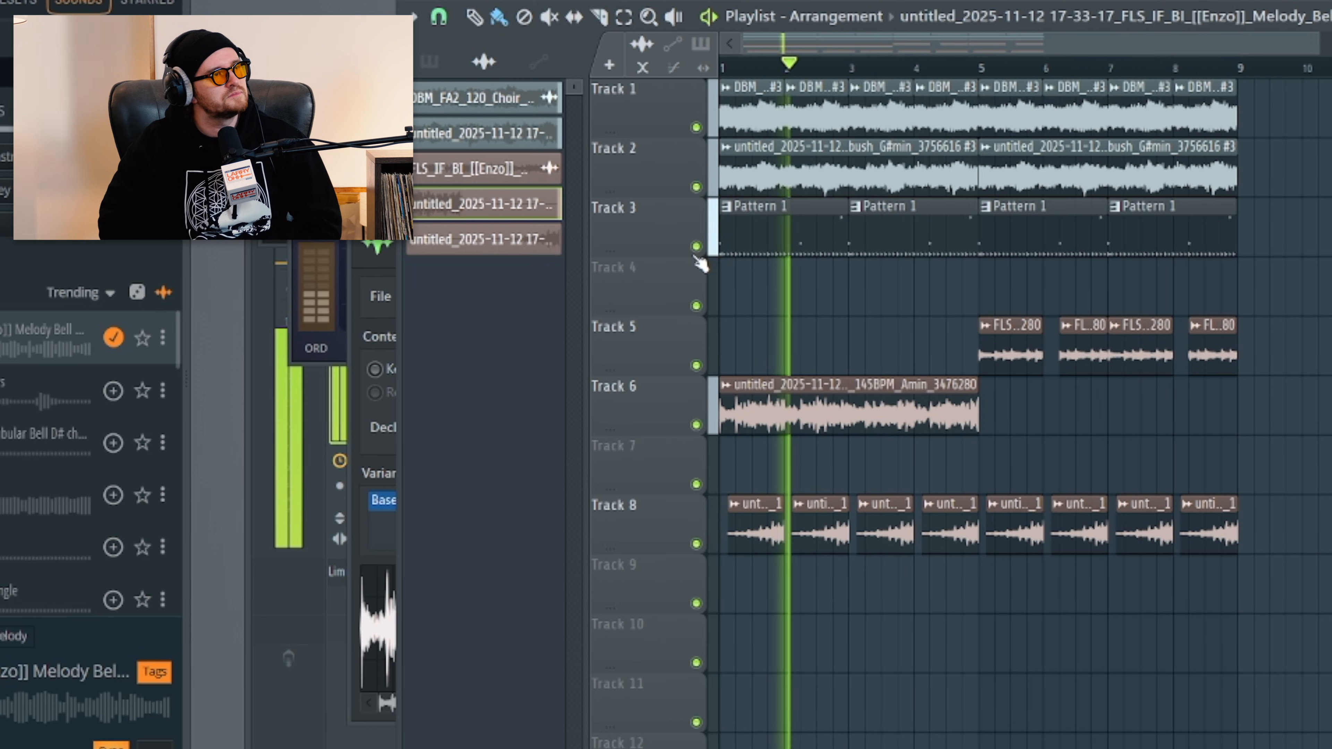
Open Pattern 1 in the channel rack, adding the 808_Sub_F#_3162521 sample as a new channel
double_click(750, 226)
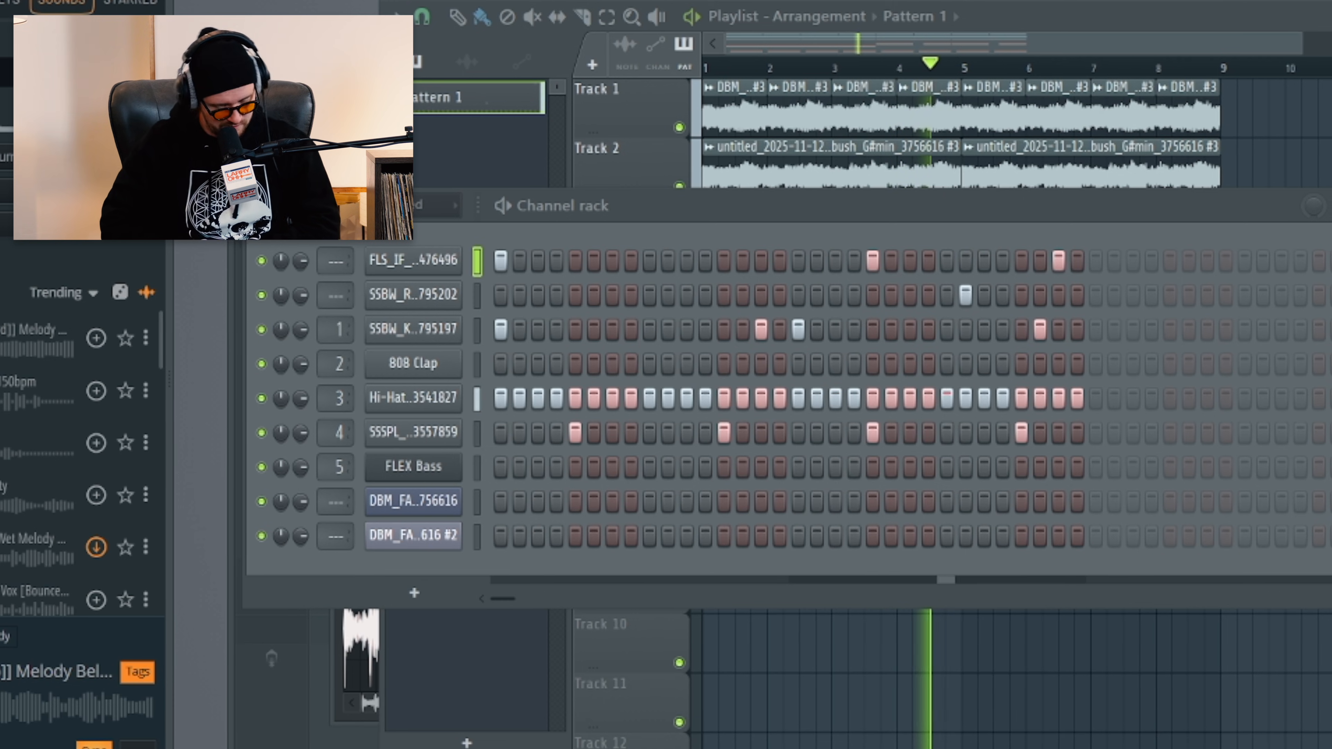
click(785, 149)
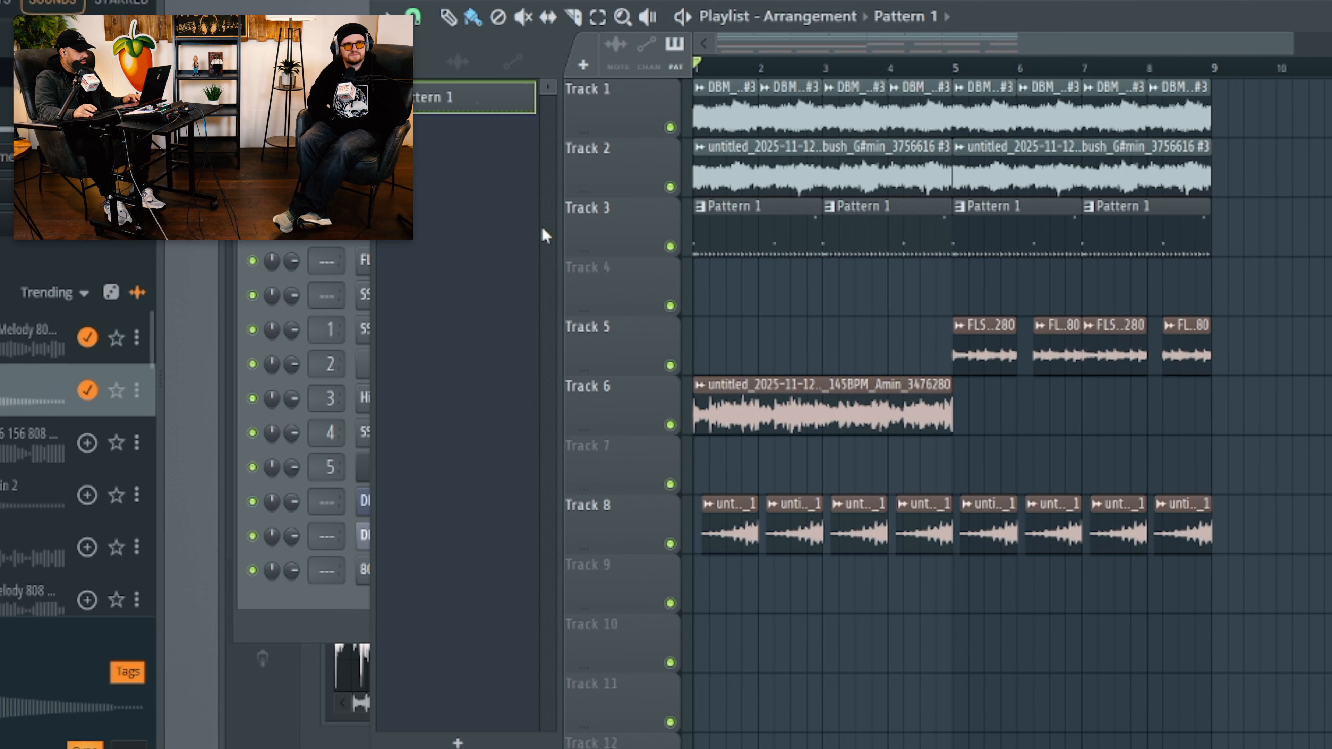
key(F6)
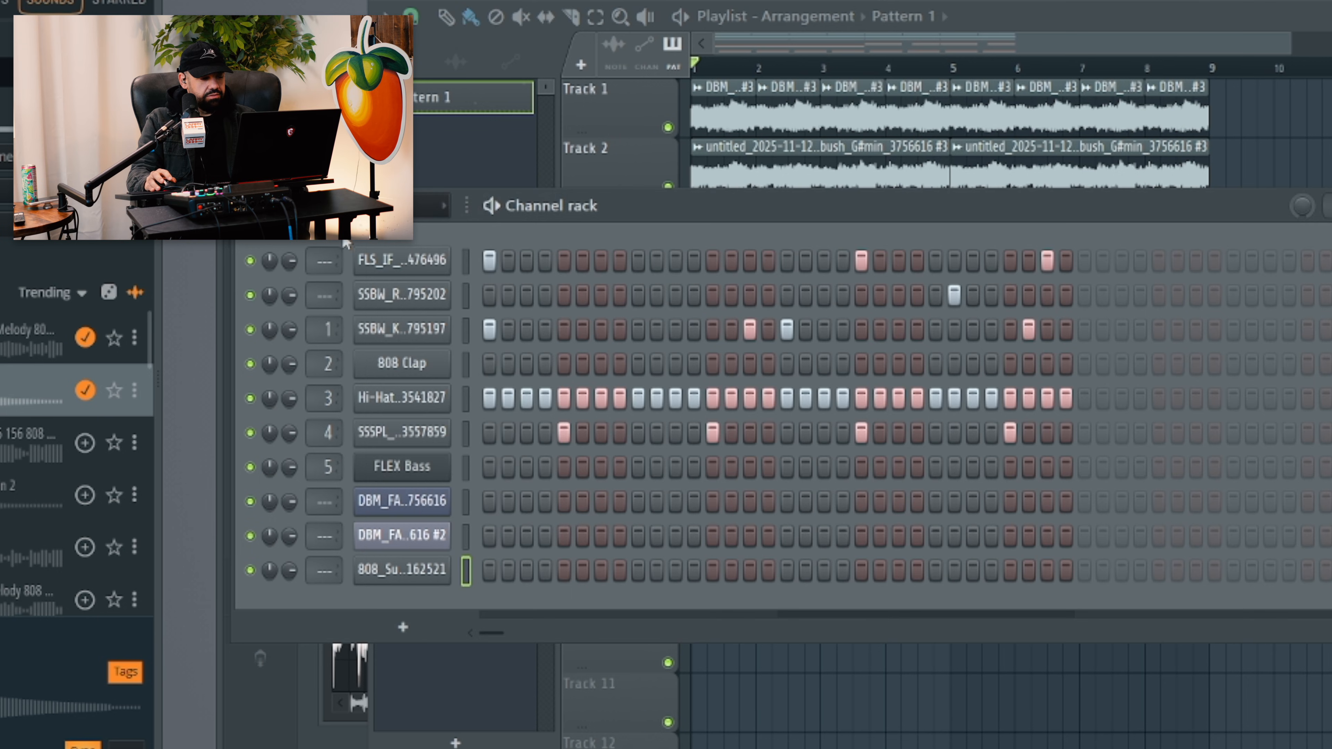
Enable the volume envelope on the Battle 808 Bass channel with maximum hold and zero attack, decay, sustain and release
click(421, 270)
click(425, 273)
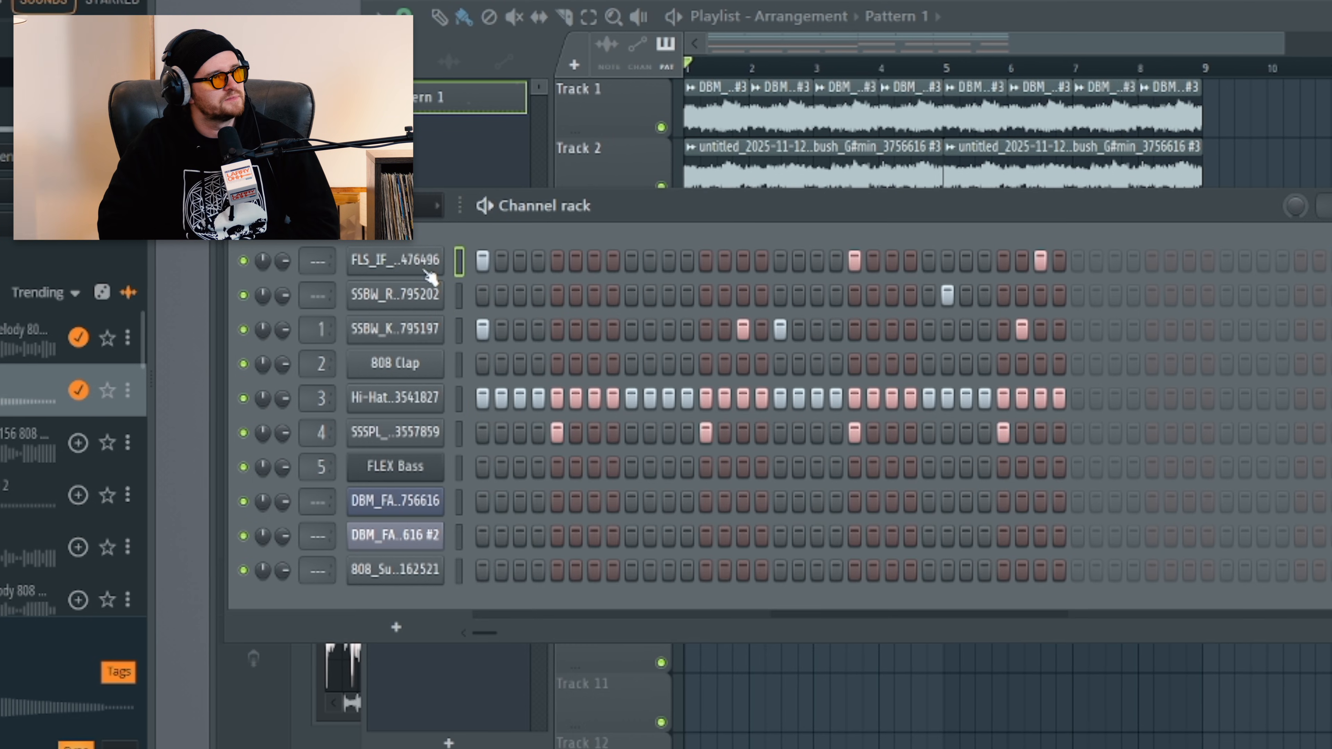
right_click(426, 272)
click(398, 252)
drag(520, 577, 520, 530)
drag(559, 578, 560, 624)
drag(599, 578, 599, 624)
drag(638, 578, 639, 624)
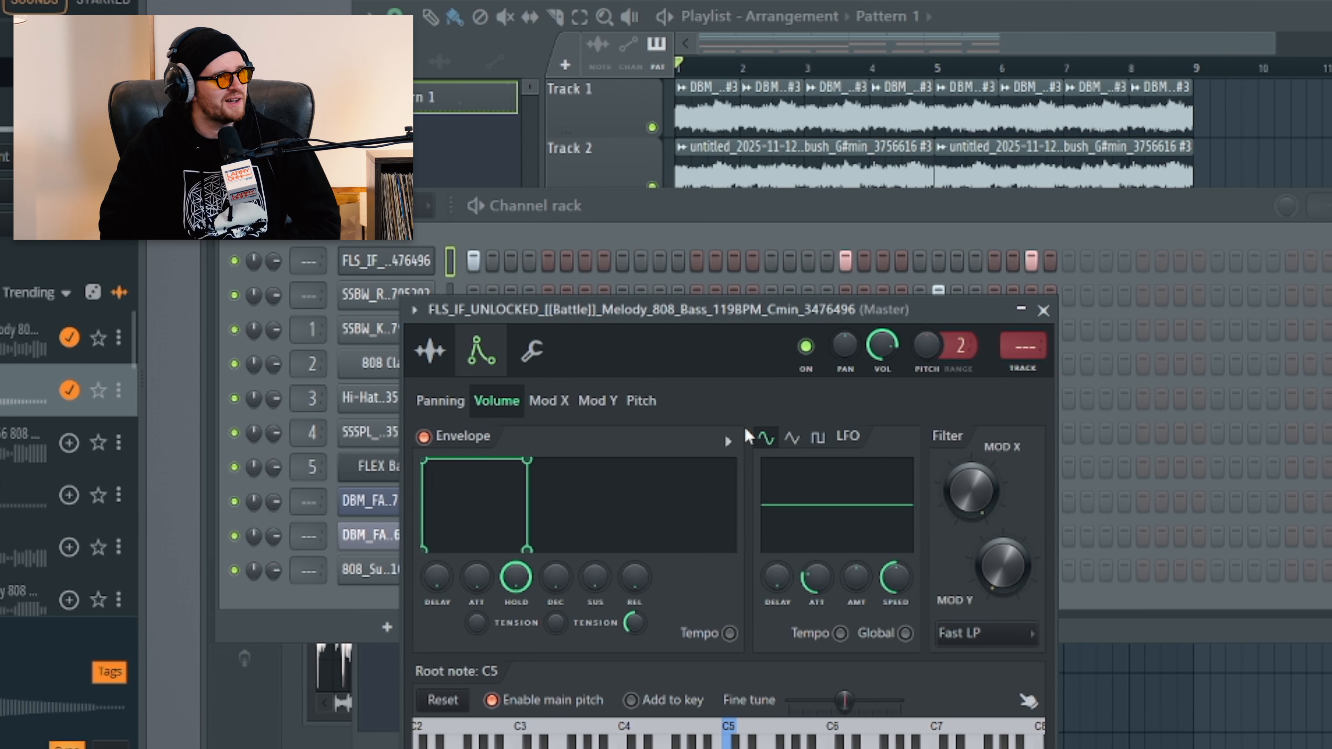
Save the box-shaped volume envelope as a preset named "the boxxxxxxxxx" and check the preset list
click(719, 442)
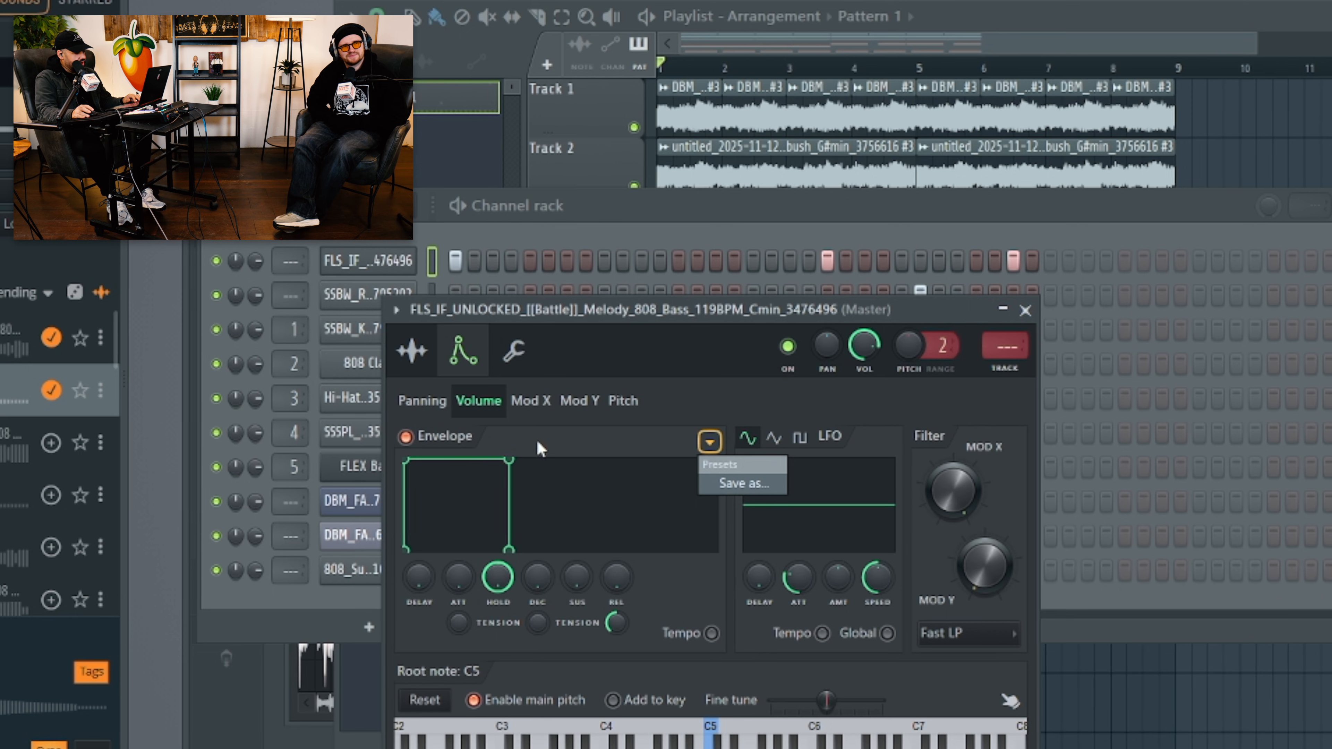
click(731, 486)
text(the boxx)
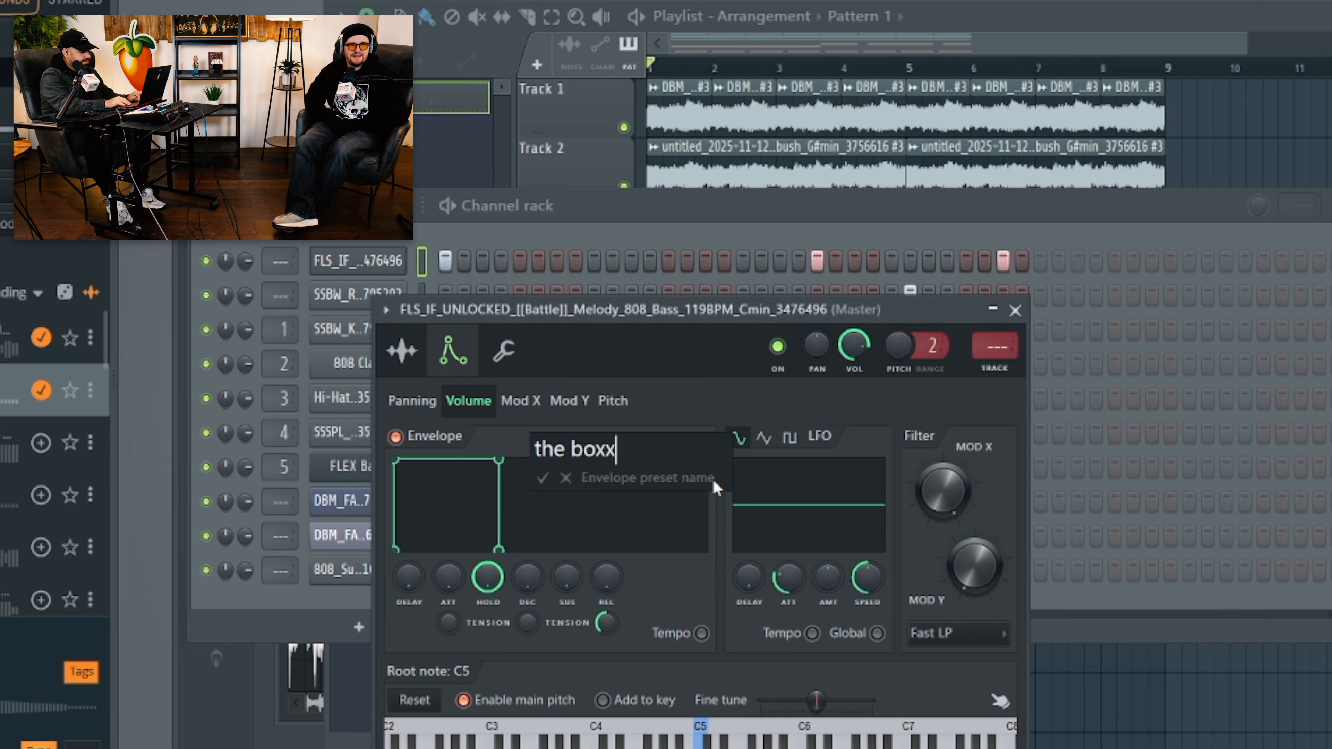
key(Return)
click(697, 442)
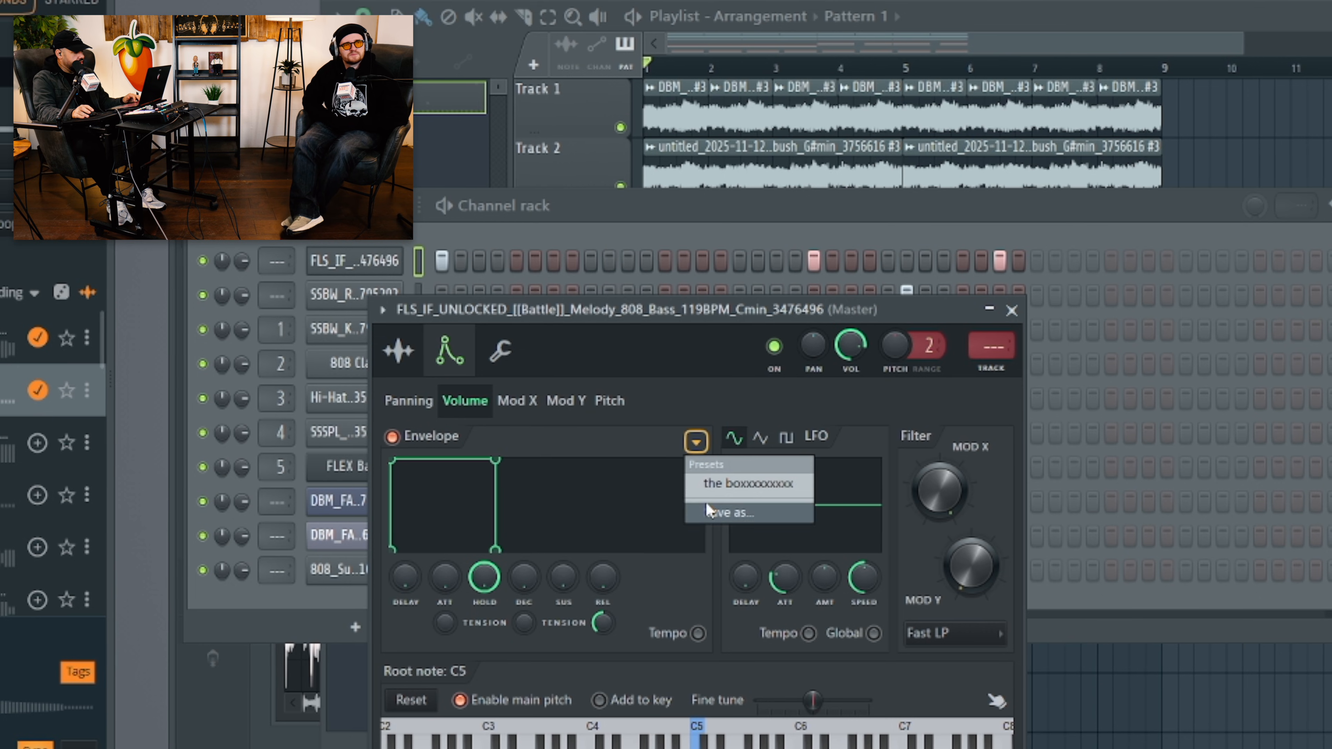
click(640, 391)
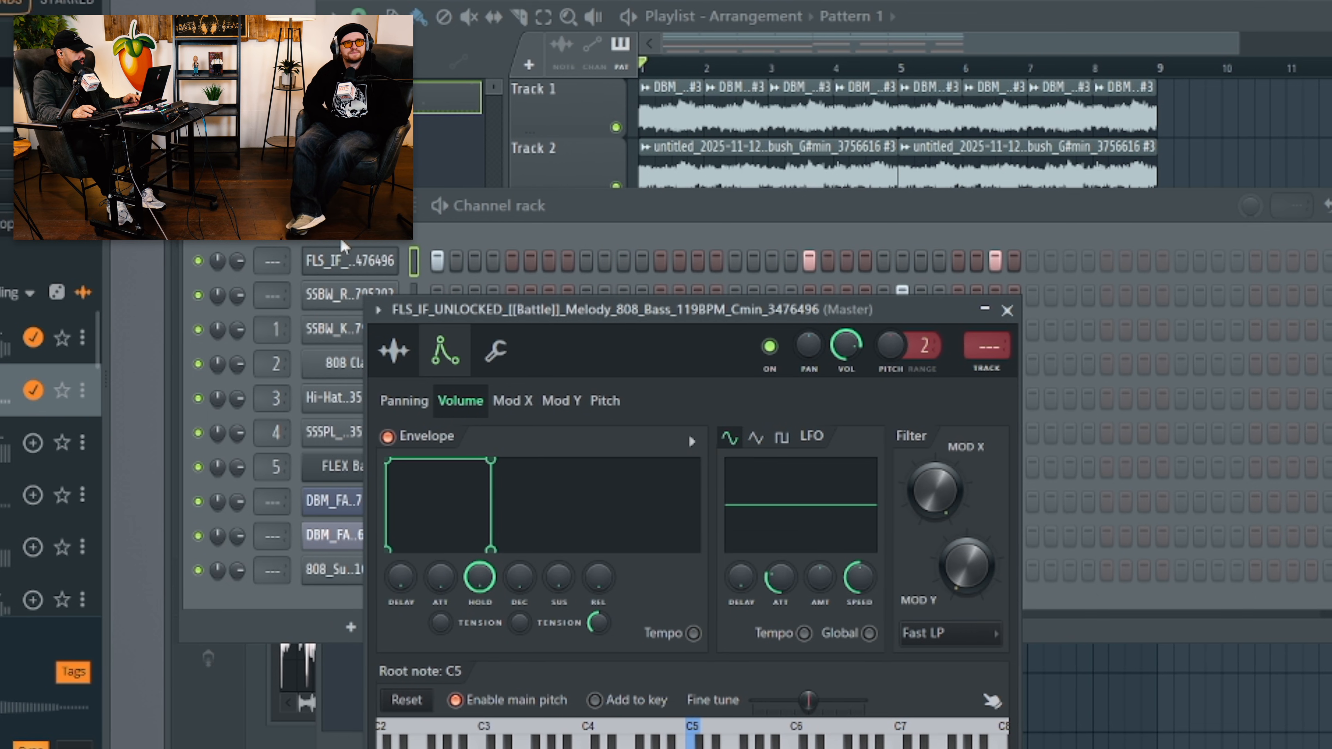
Check that the saved envelope preset is available in the SSBW_R channel's volume settings and return to the 808 bass channel
click(319, 295)
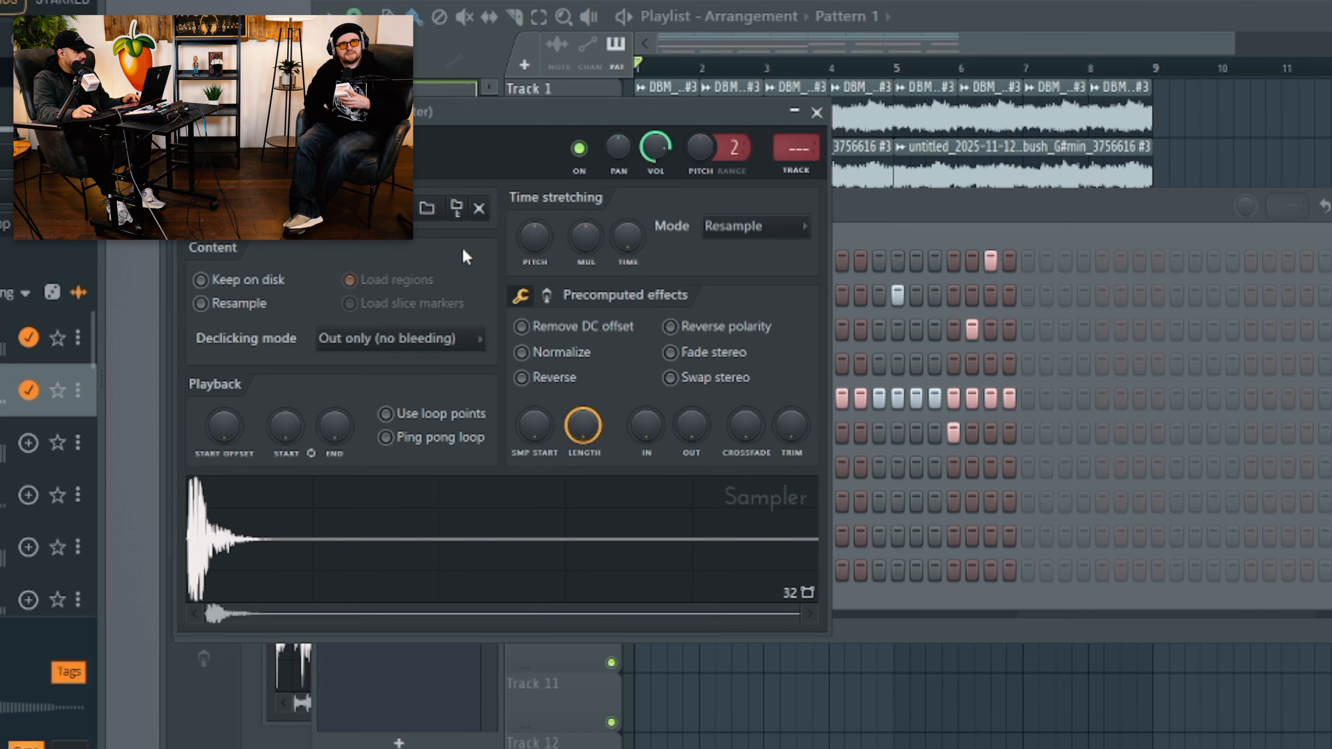
click(252, 152)
click(506, 246)
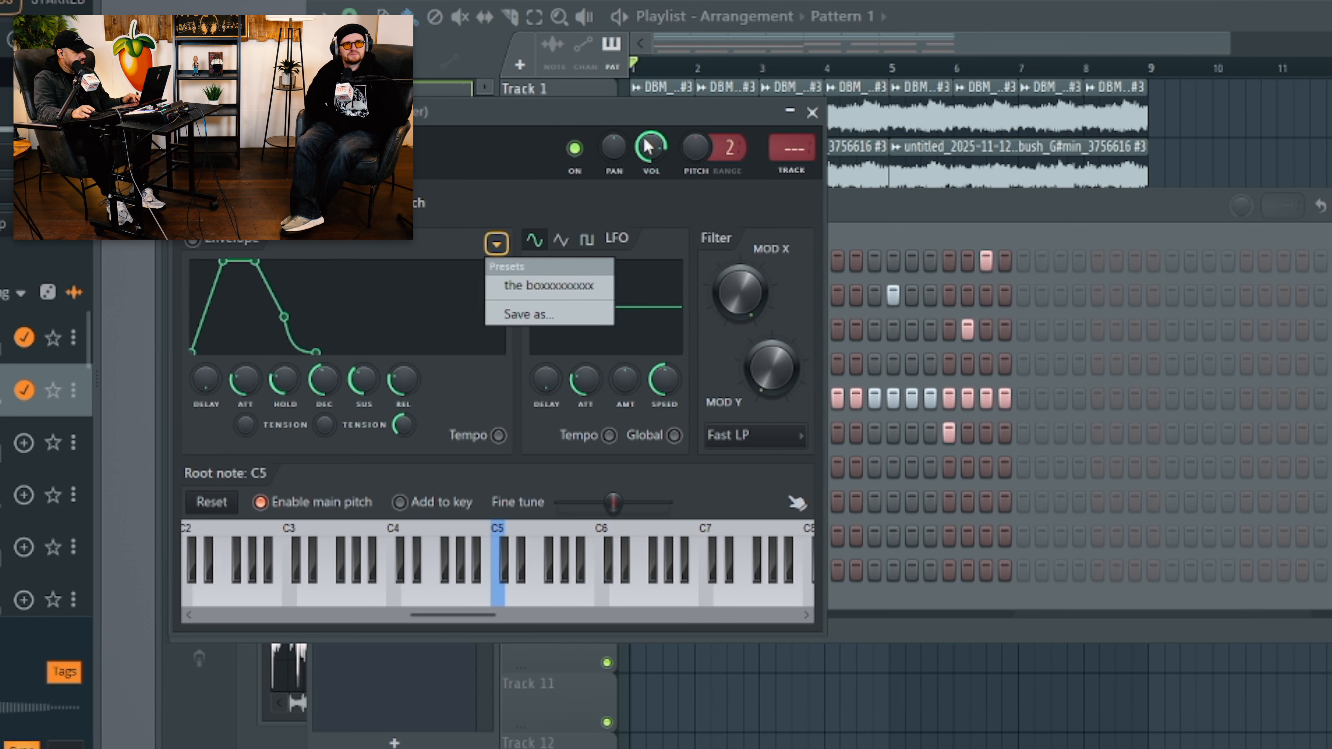
click(811, 112)
click(339, 261)
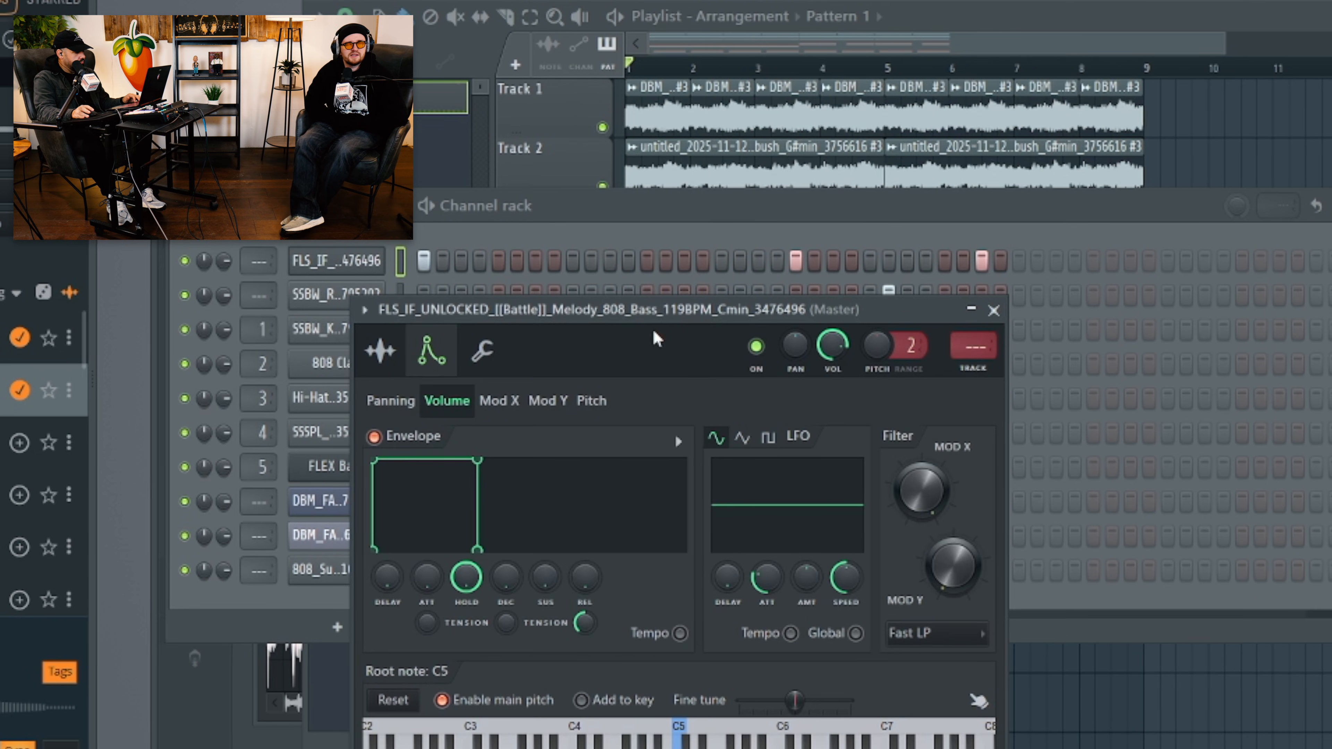
Lengthen the 808 bass channel's notes into a continuous line and place a B5 note at bar 1 for the 808 sub
click(332, 301)
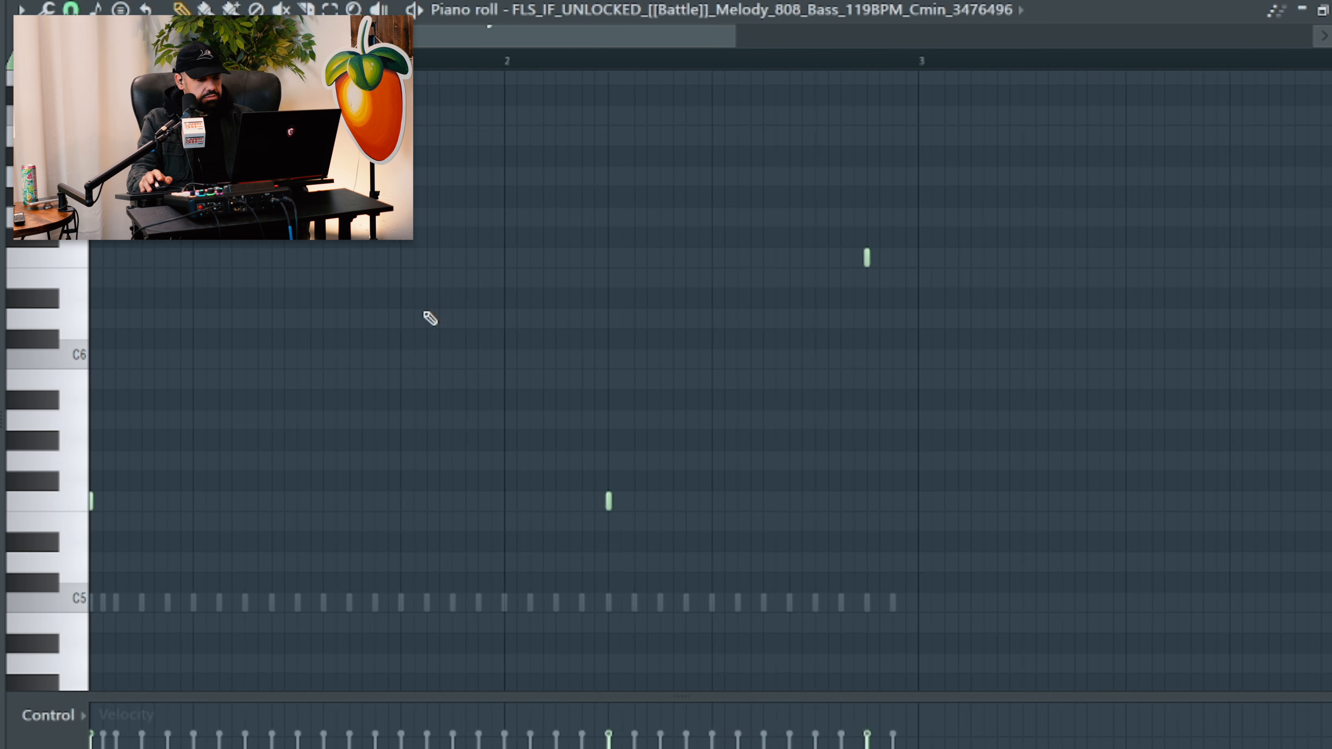
scroll(430, 318, down, 2)
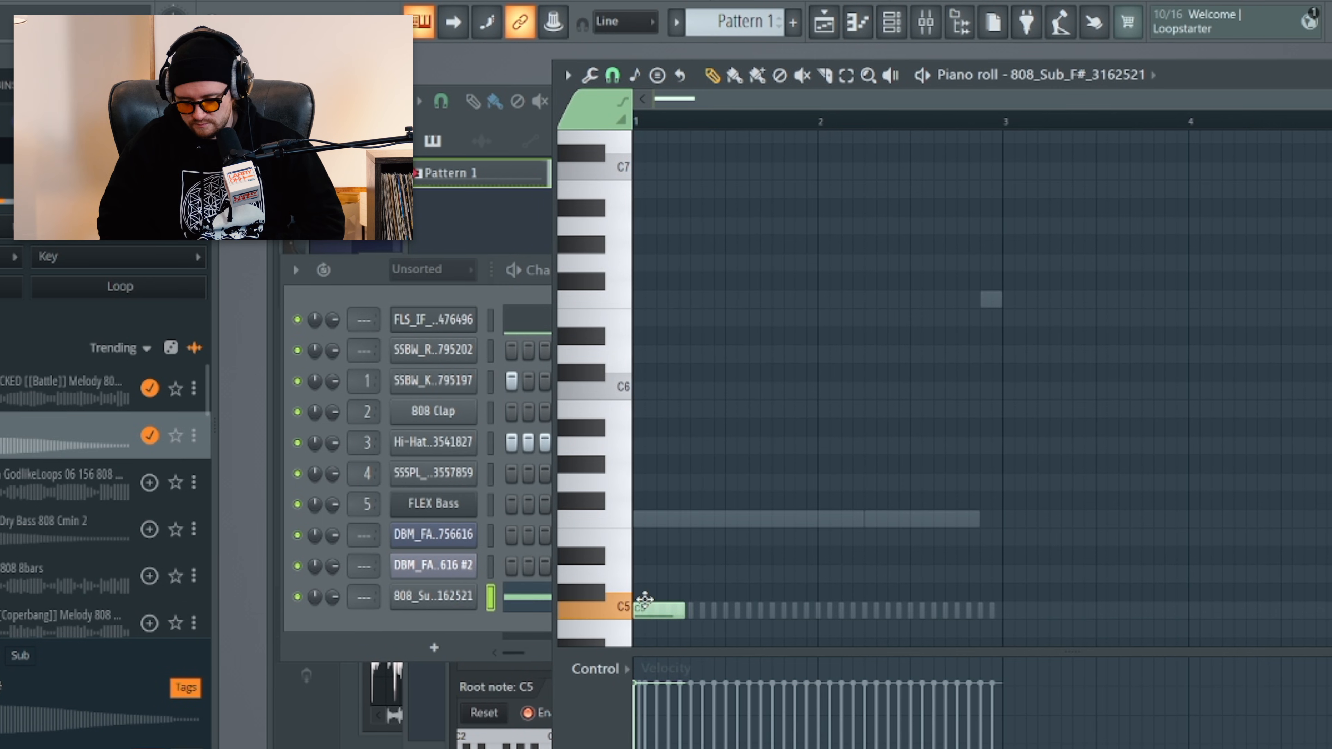
key(space)
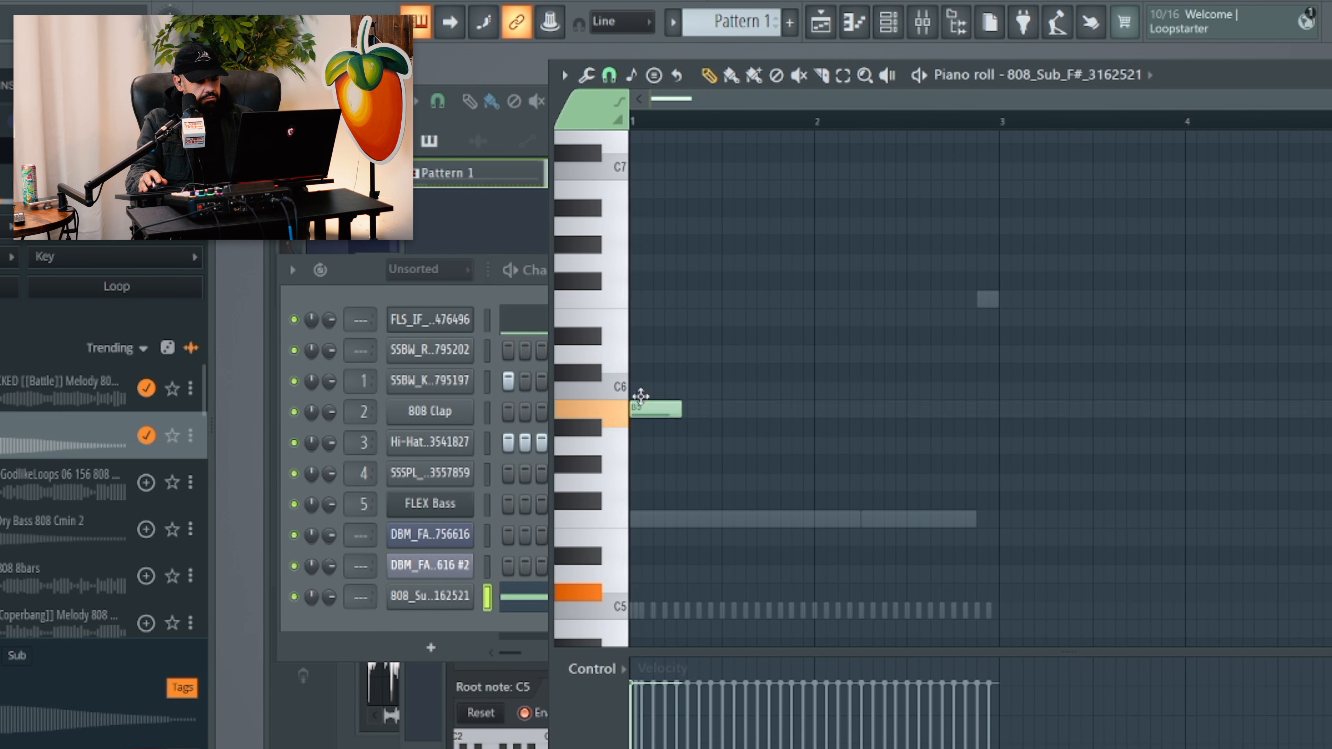
Make the 808 sub channel cut itself, with both Cut and By set to group 5
click(451, 596)
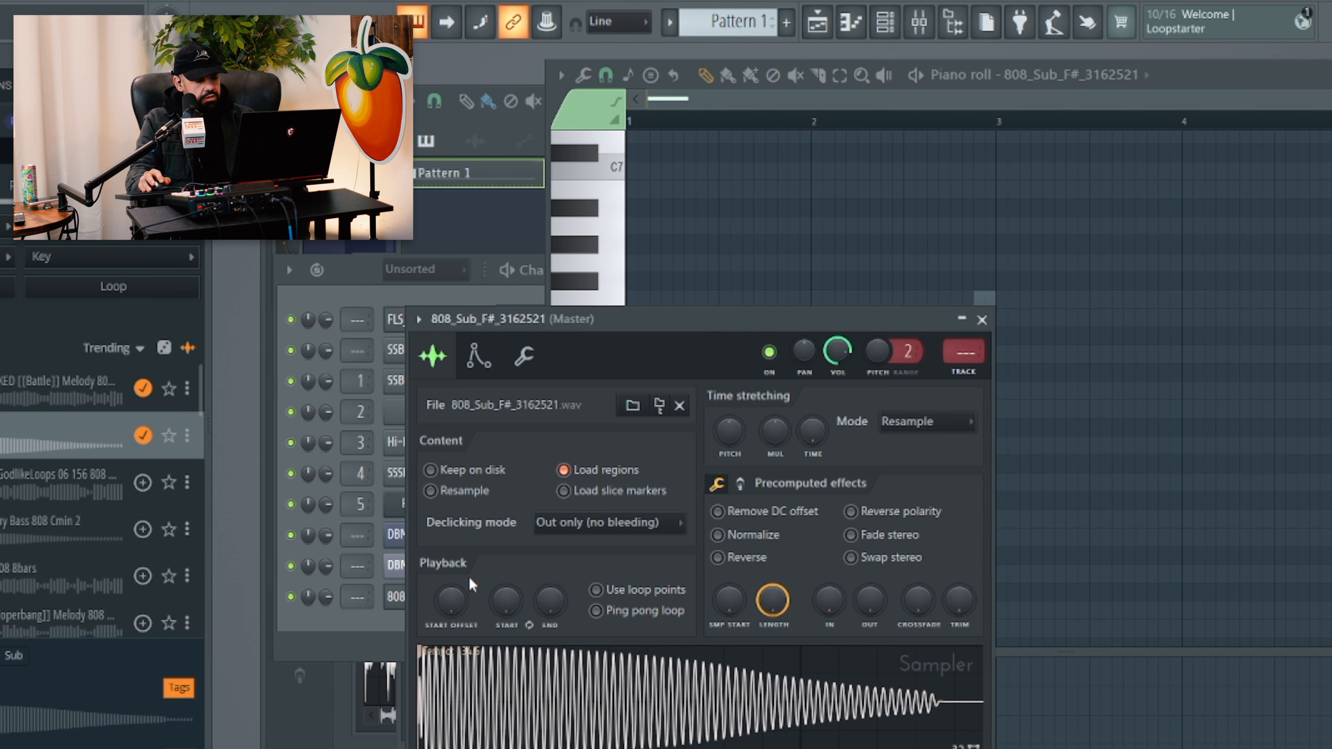
click(477, 357)
click(522, 356)
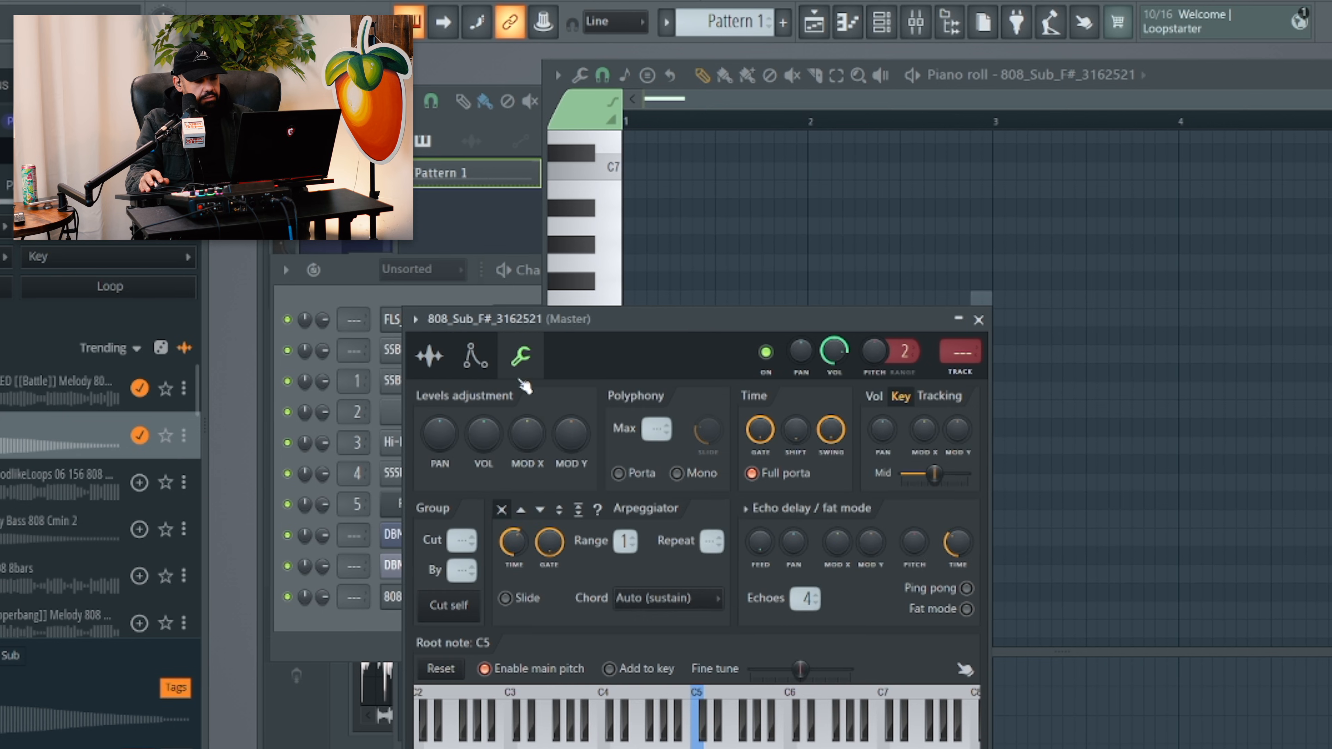
click(656, 390)
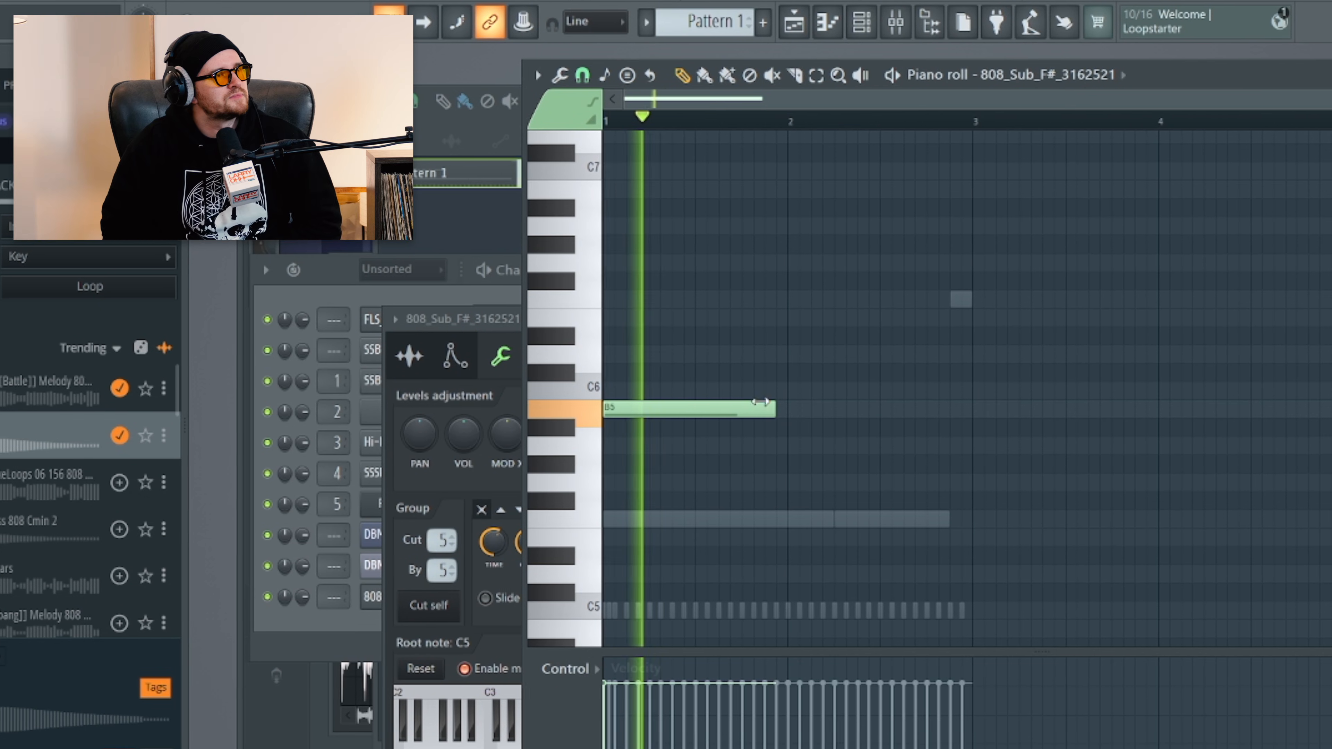
Shorten the 808 sub's first B5 note to about half a bar and add four short B5 notes spaced up to bar 2
drag(769, 405, 708, 407)
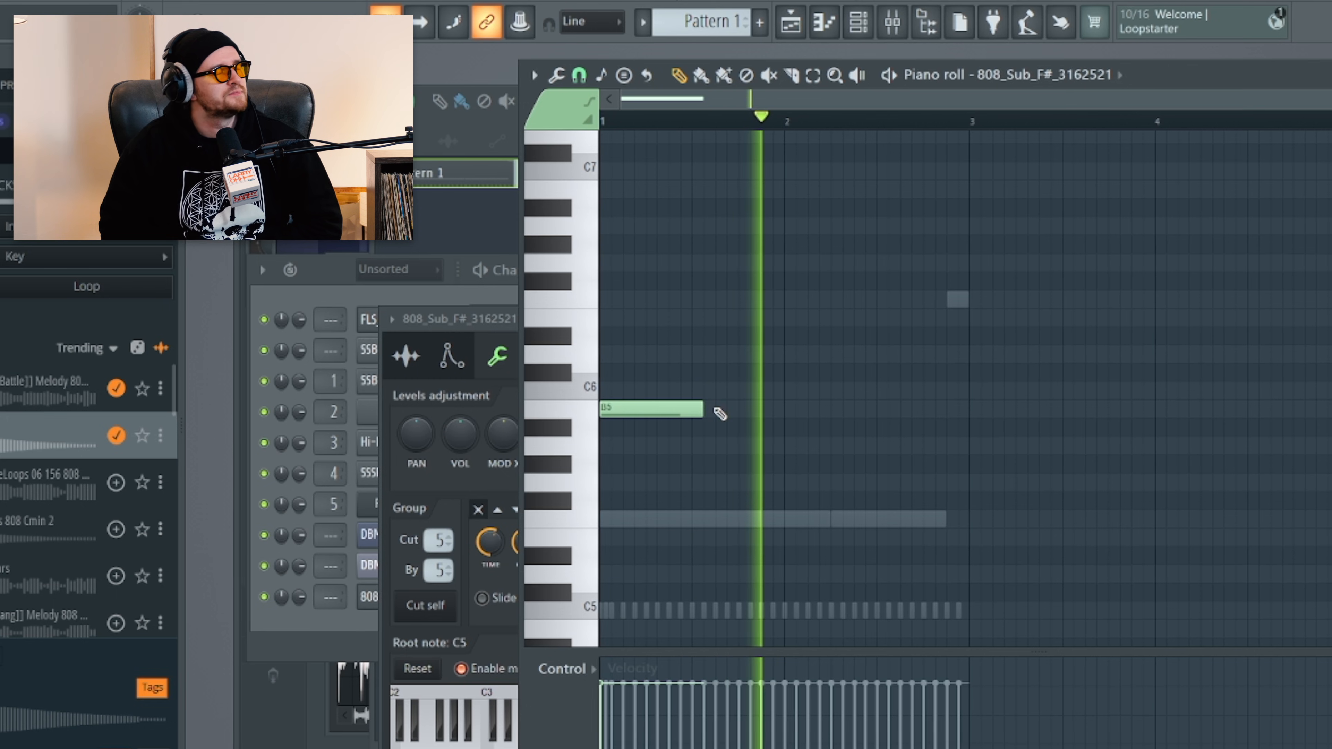
click(719, 407)
drag(766, 409, 723, 409)
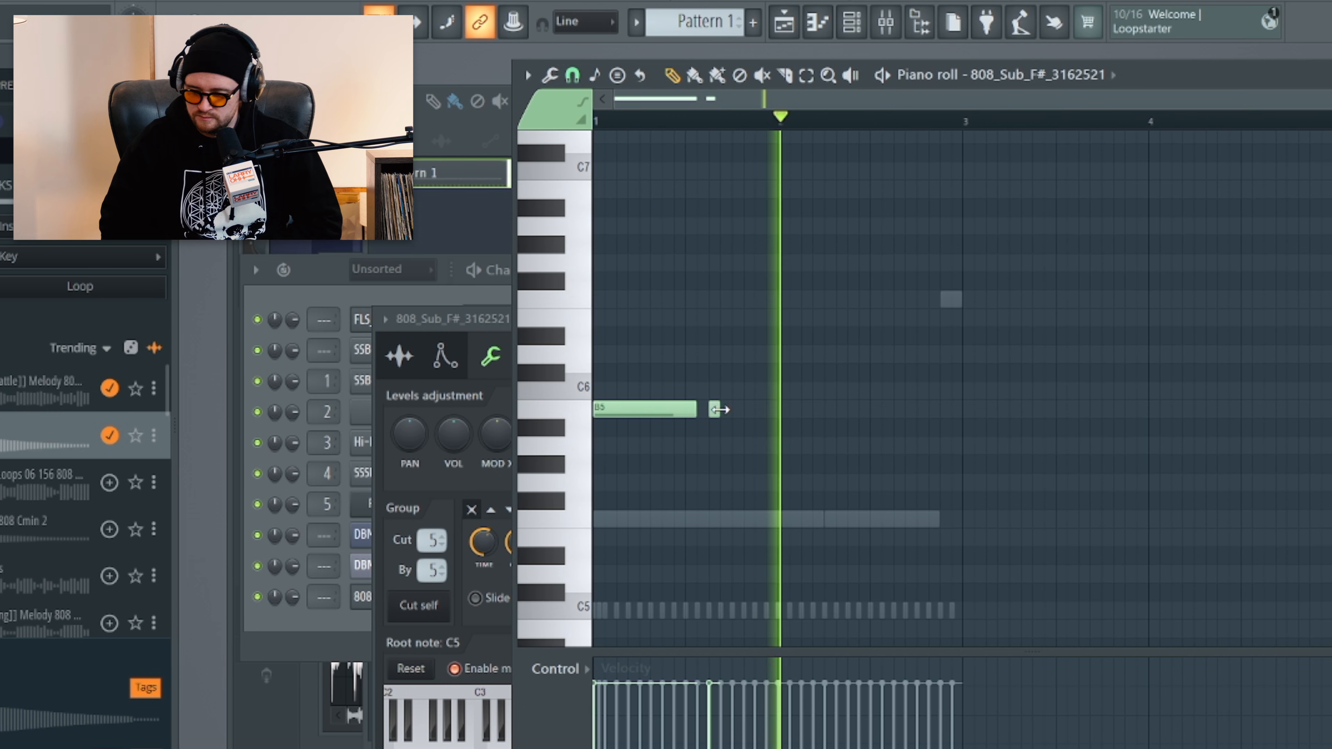
click(738, 411)
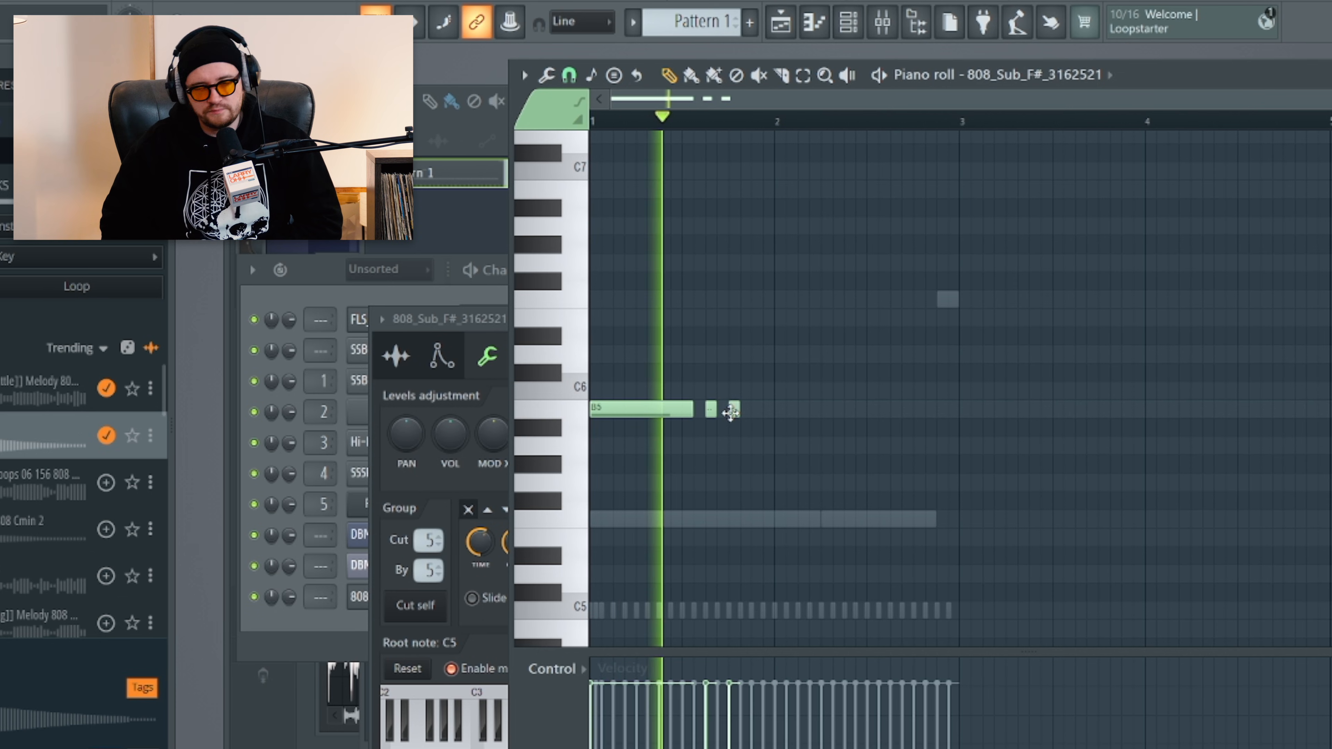
ctrl+scroll(745, 414, up, 3)
click(768, 411)
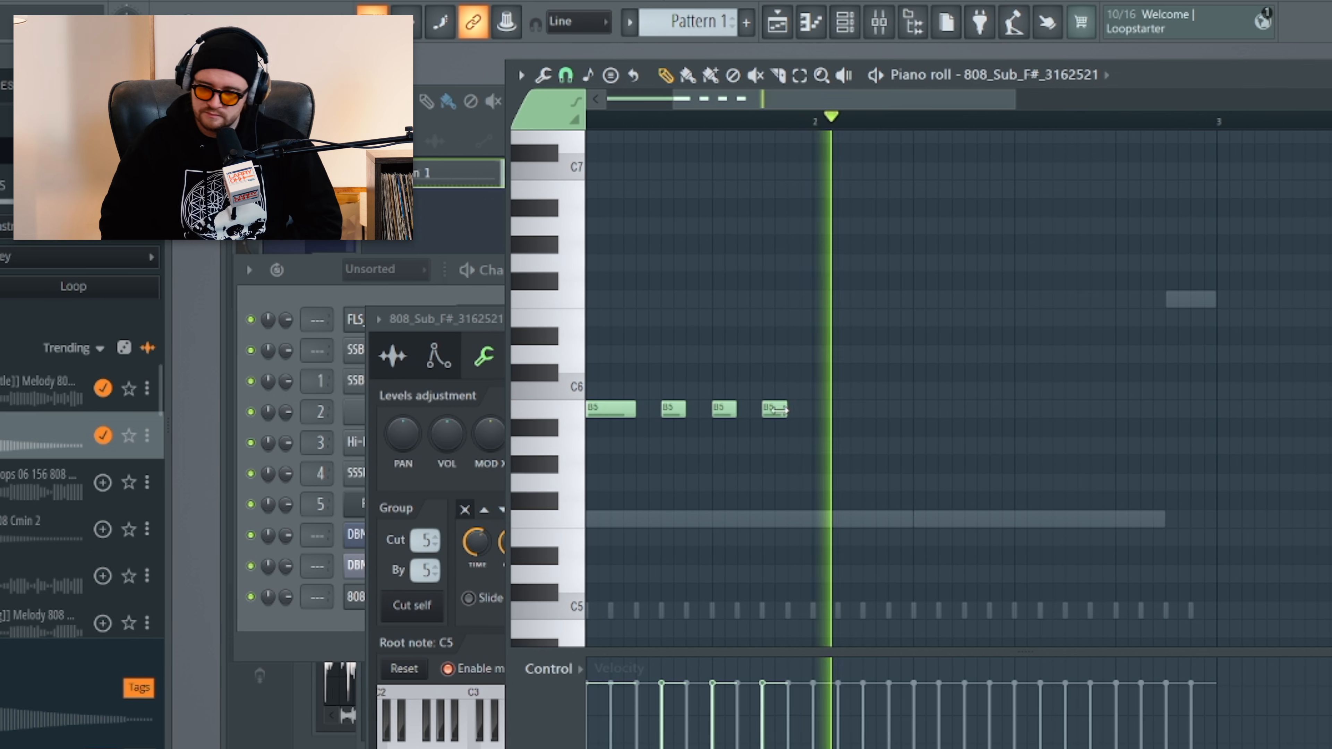
click(817, 409)
ctrl+scroll(814, 411, down, 3)
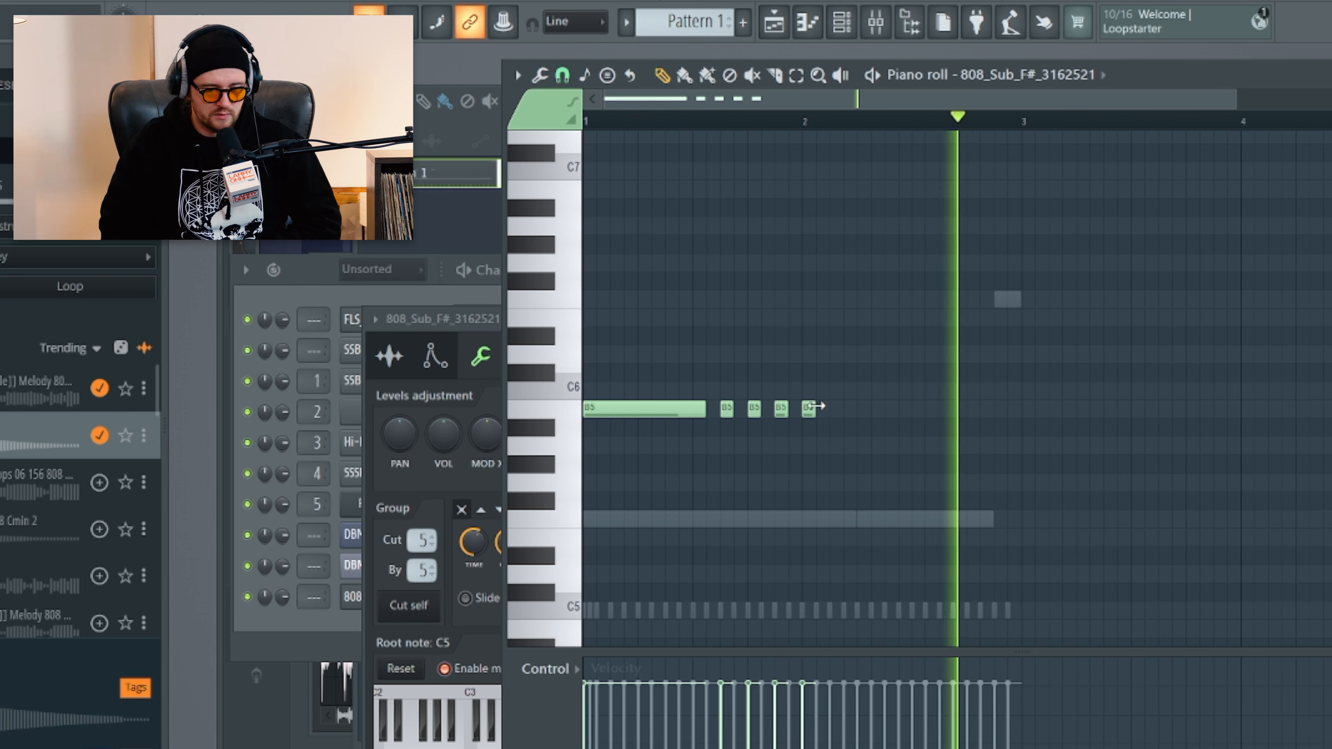
Copy the long B5 note and the three short ones following it to the start of bar 2
drag(815, 414, 585, 369)
shift+drag(615, 412, 816, 412)
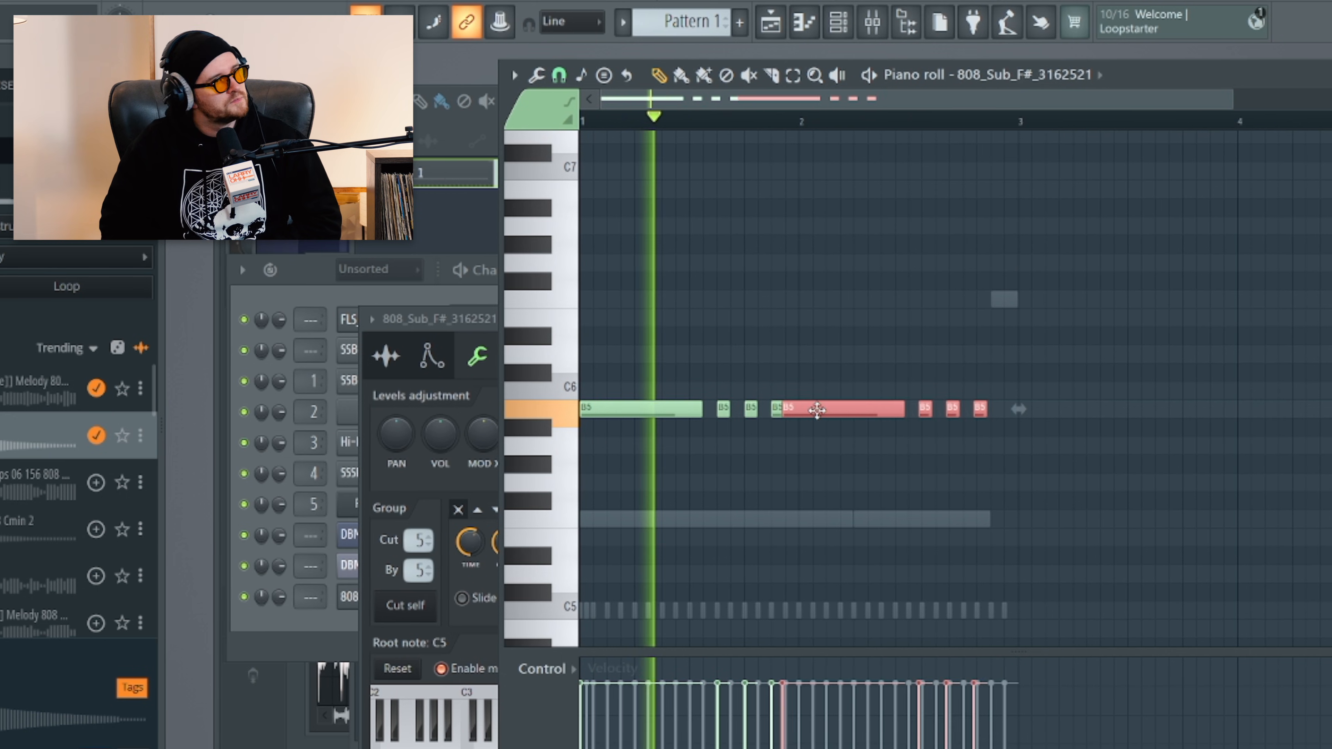
ctrl+scroll(816, 411, up, 3)
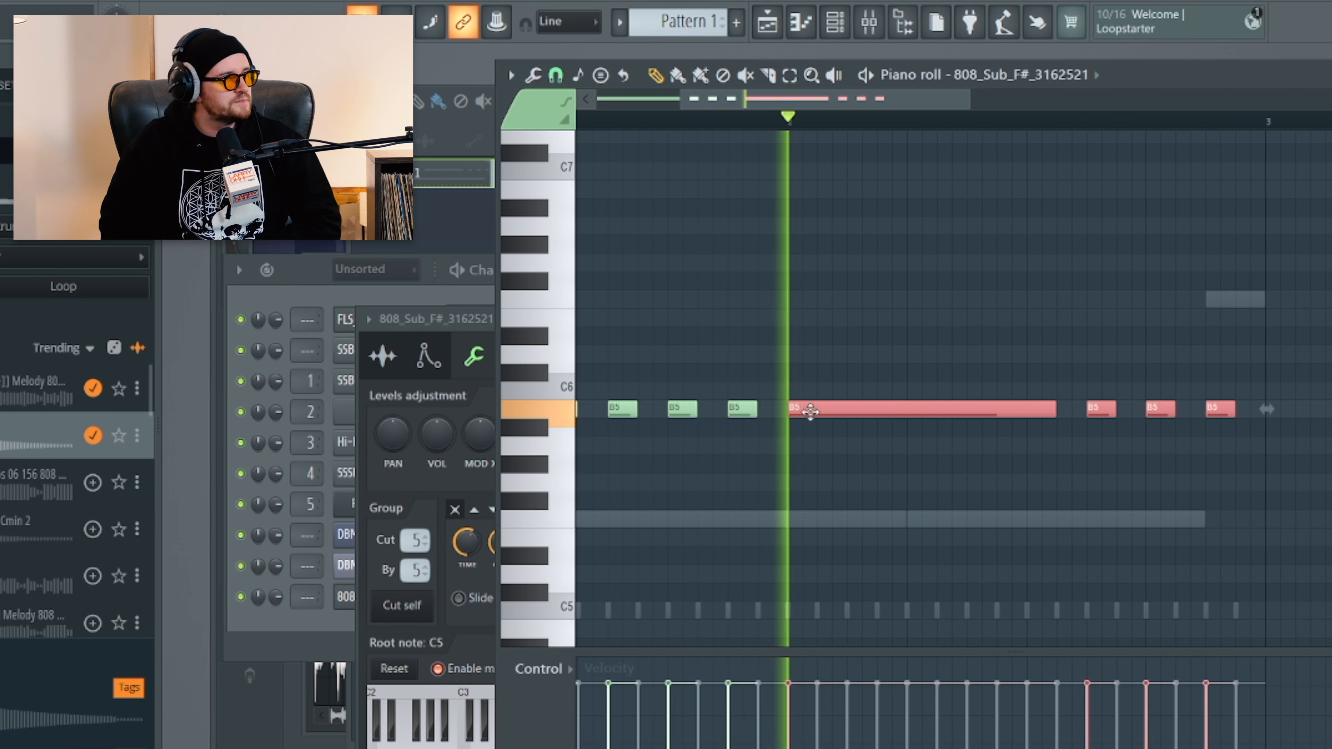
Transpose all of the 808 sub's notes down one octave to B4 and listen to the pattern
scroll(811, 414, down, 3)
click(921, 495)
key(ctrl+Down)
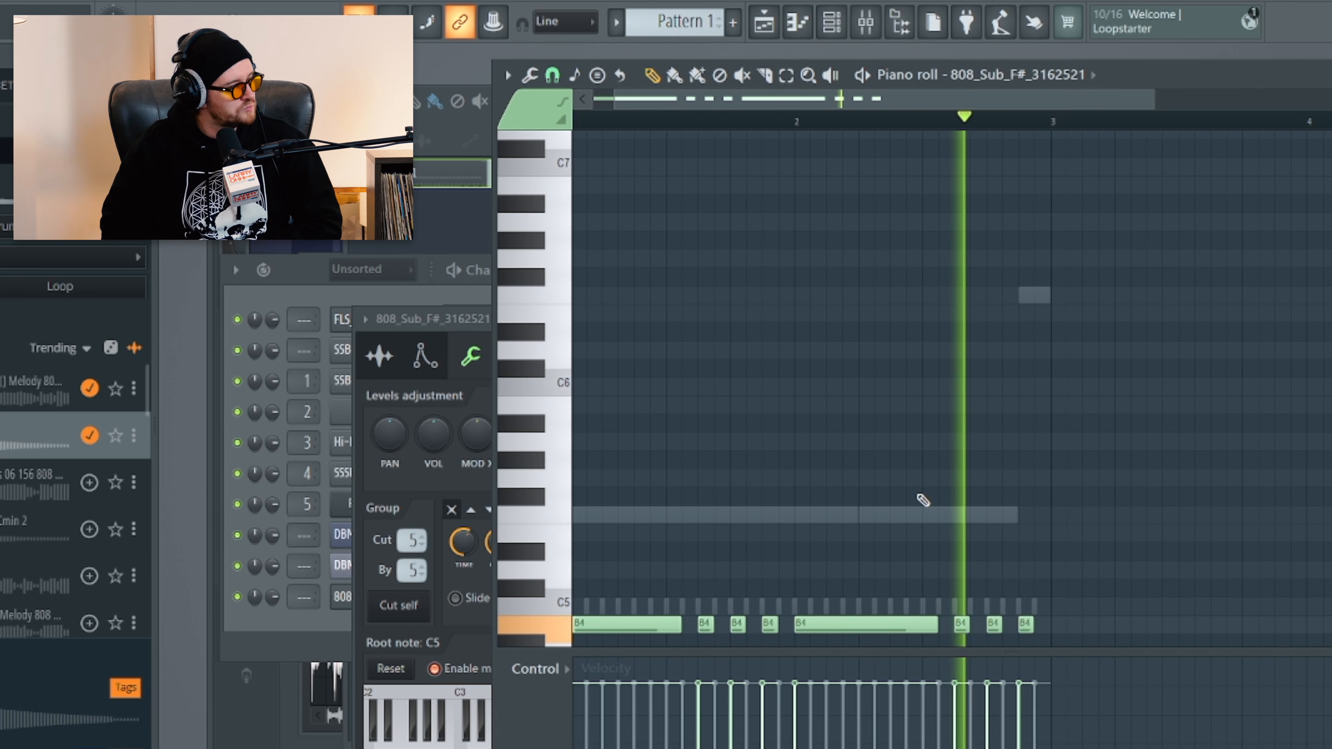
scroll(888, 452, down, 4)
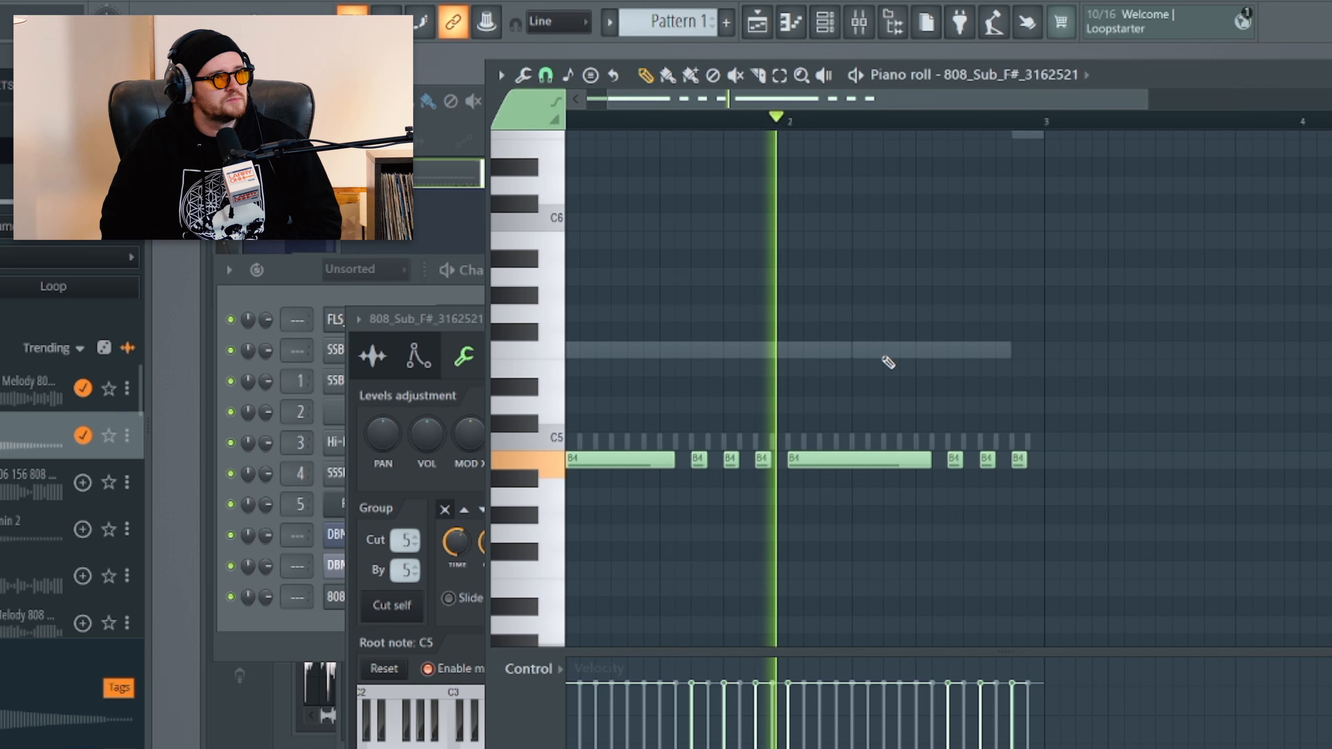
scroll(666, 586, left, 1)
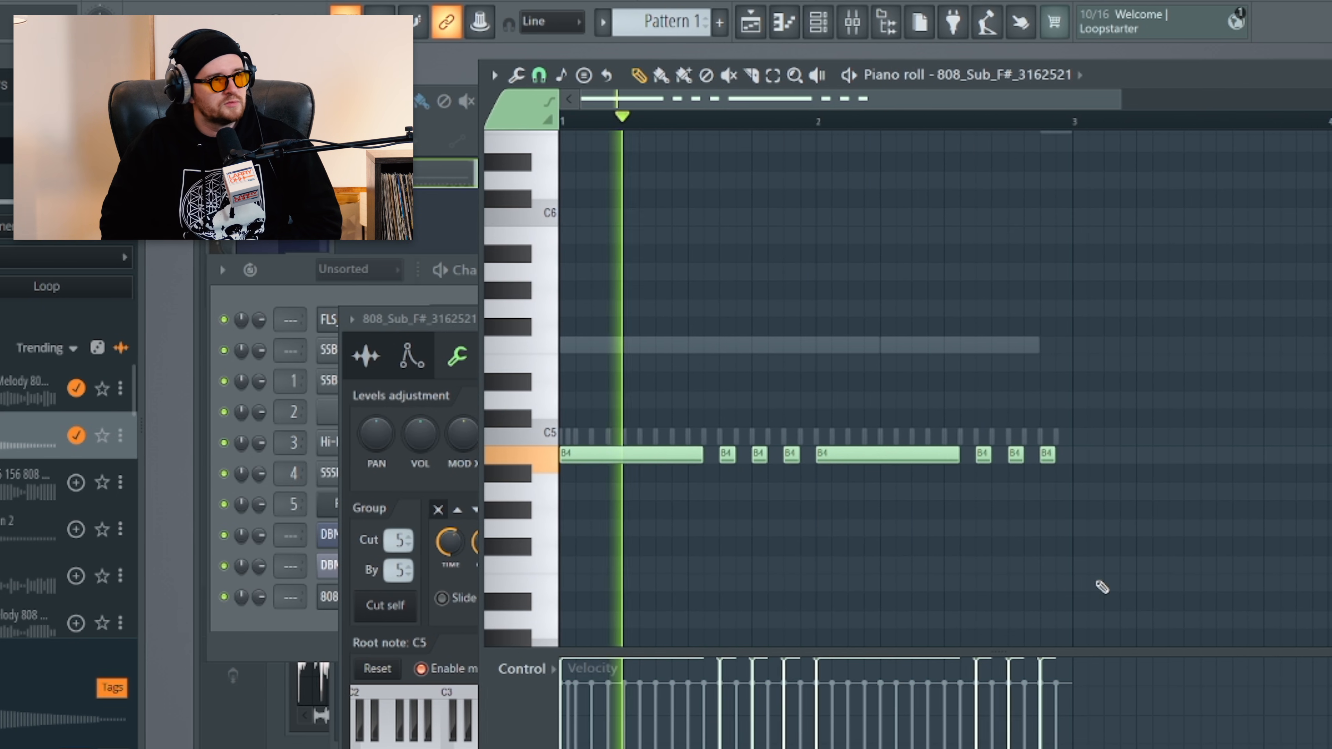
Load Emphasizer in the first effect slot of the 808 sub's mixer track and enable its Soft Clipping
click(286, 294)
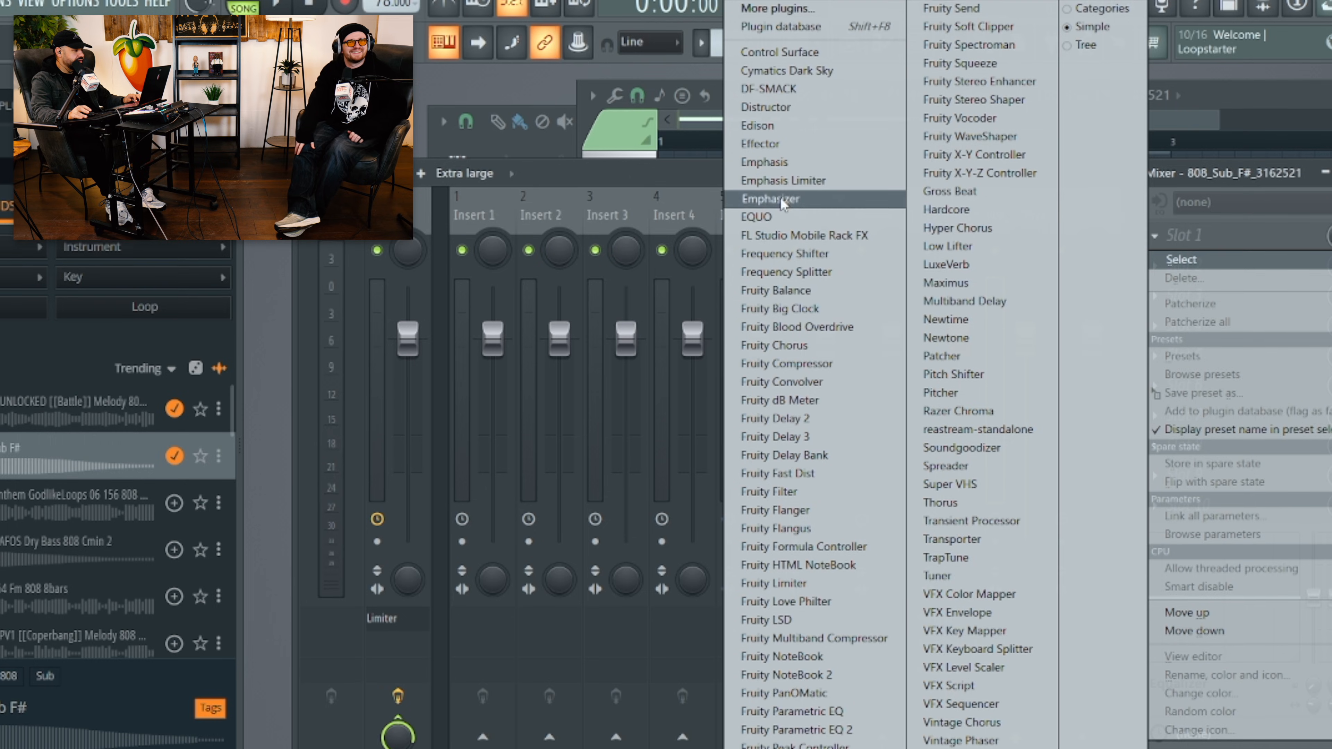
click(790, 198)
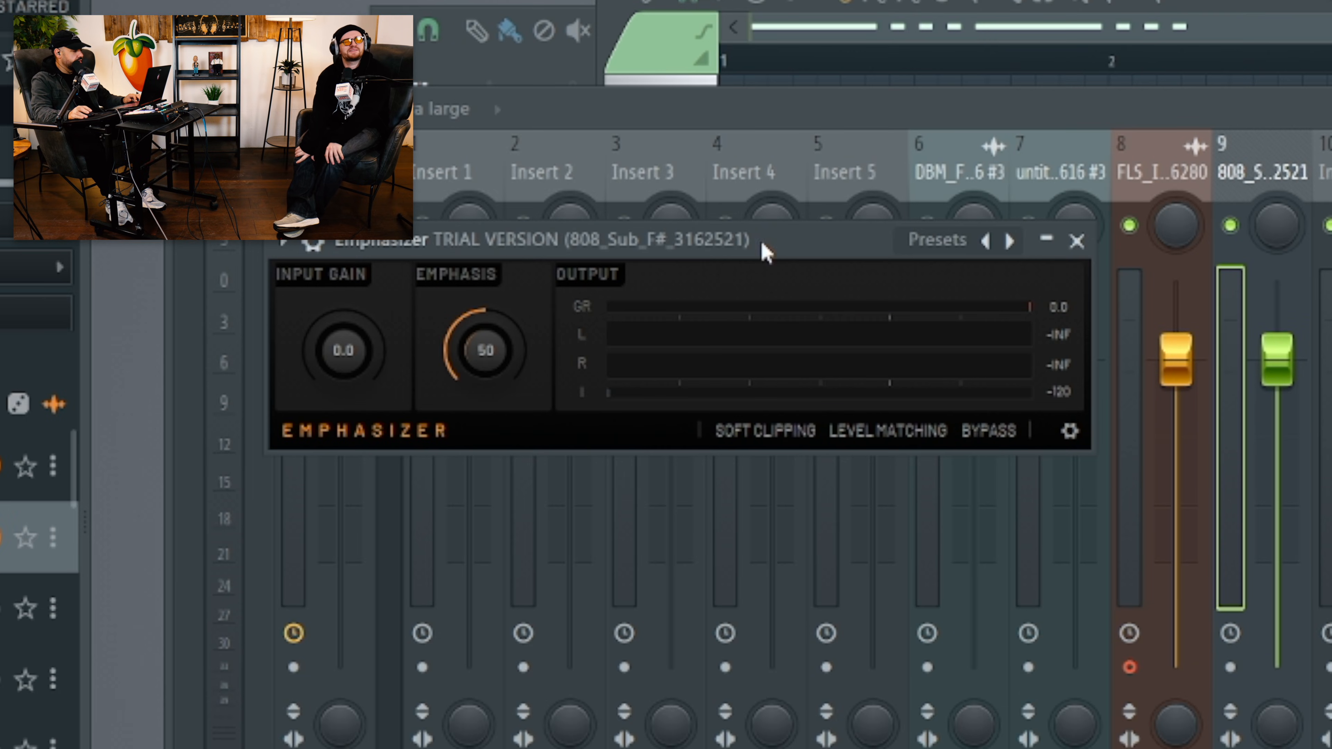
drag(766, 252, 754, 289)
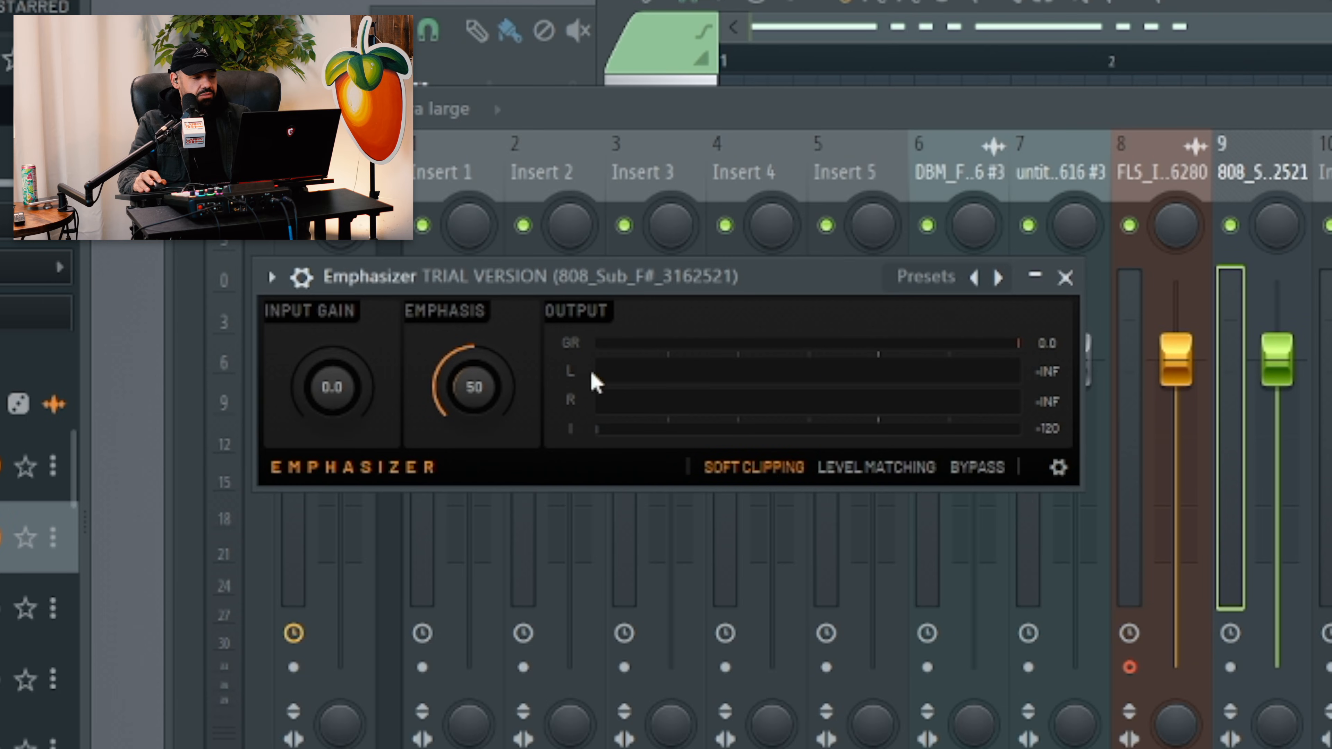
During playback, set the 808 sub's Emphasizer to emphasis 62 and input gain 6.1, and lower the track's fader to -1.3 dB
key(space)
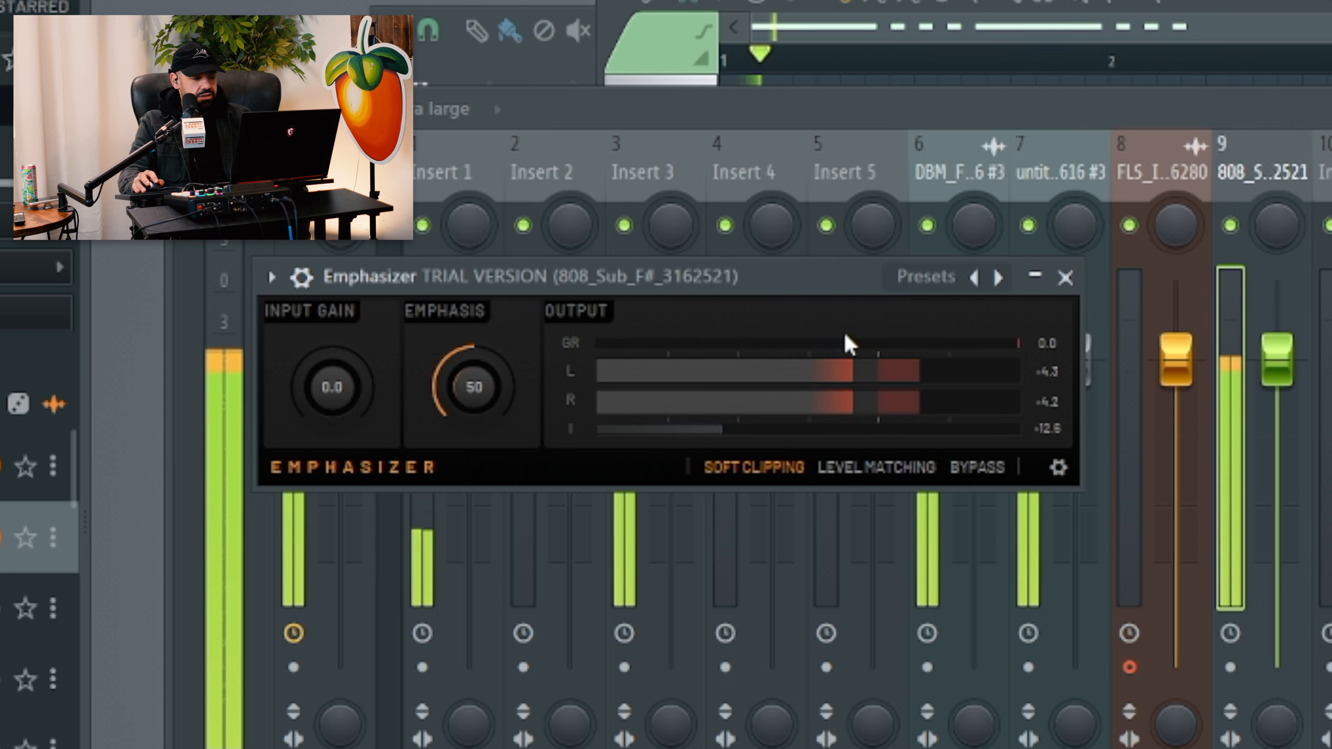
drag(490, 417, 479, 401)
scroll(479, 402, up, 2)
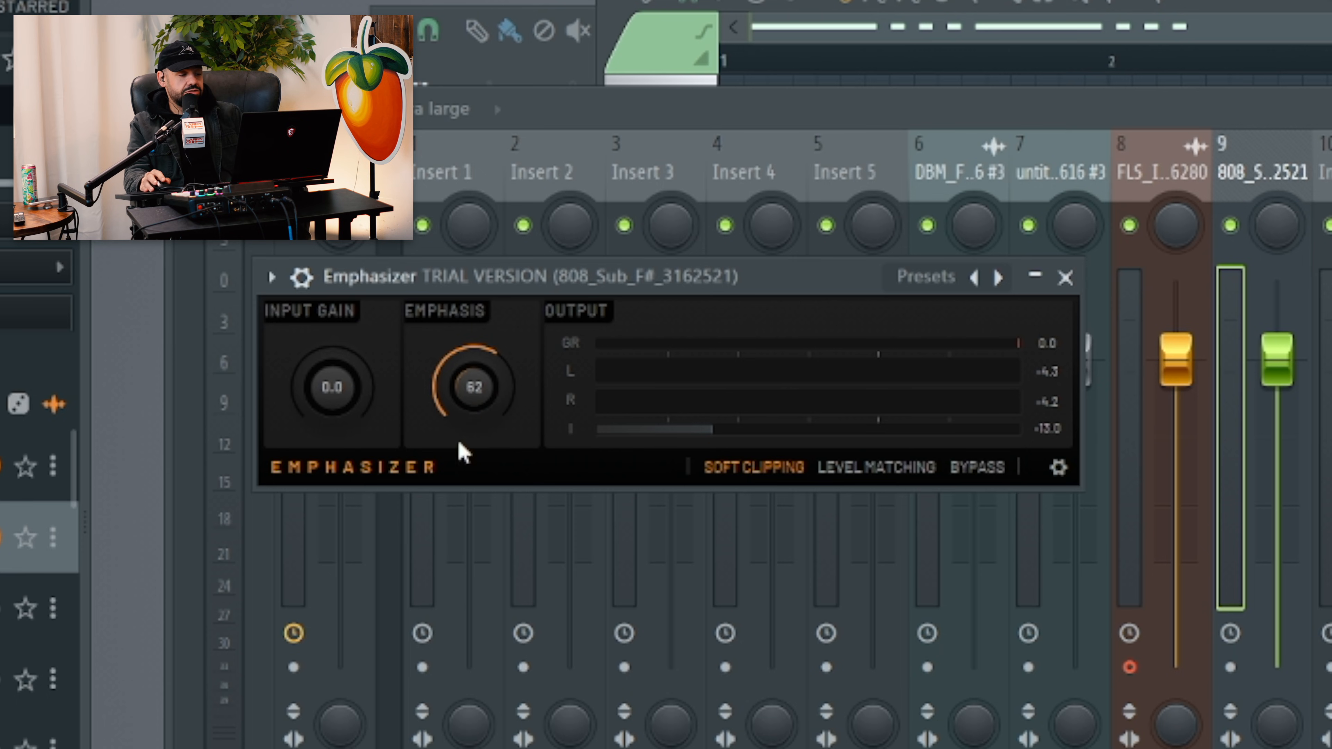
key(space)
drag(338, 398, 342, 432)
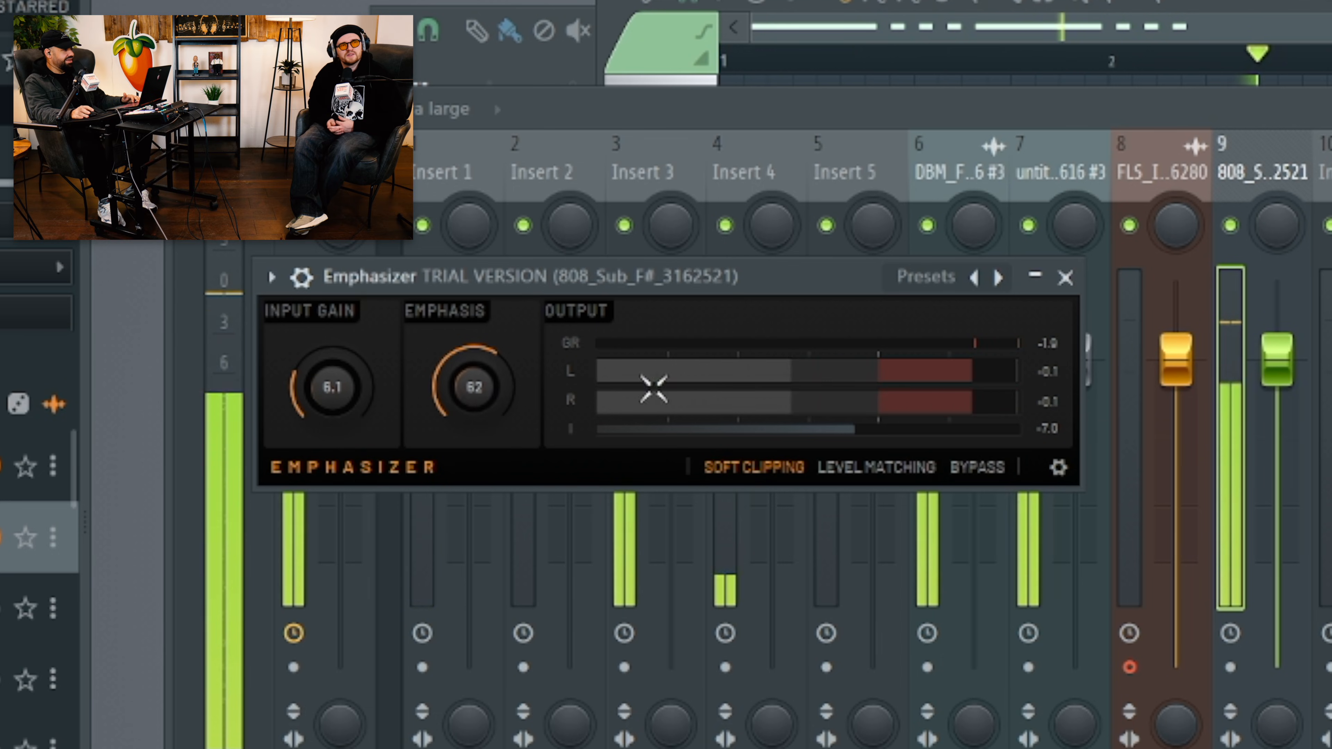
drag(1277, 377, 1278, 385)
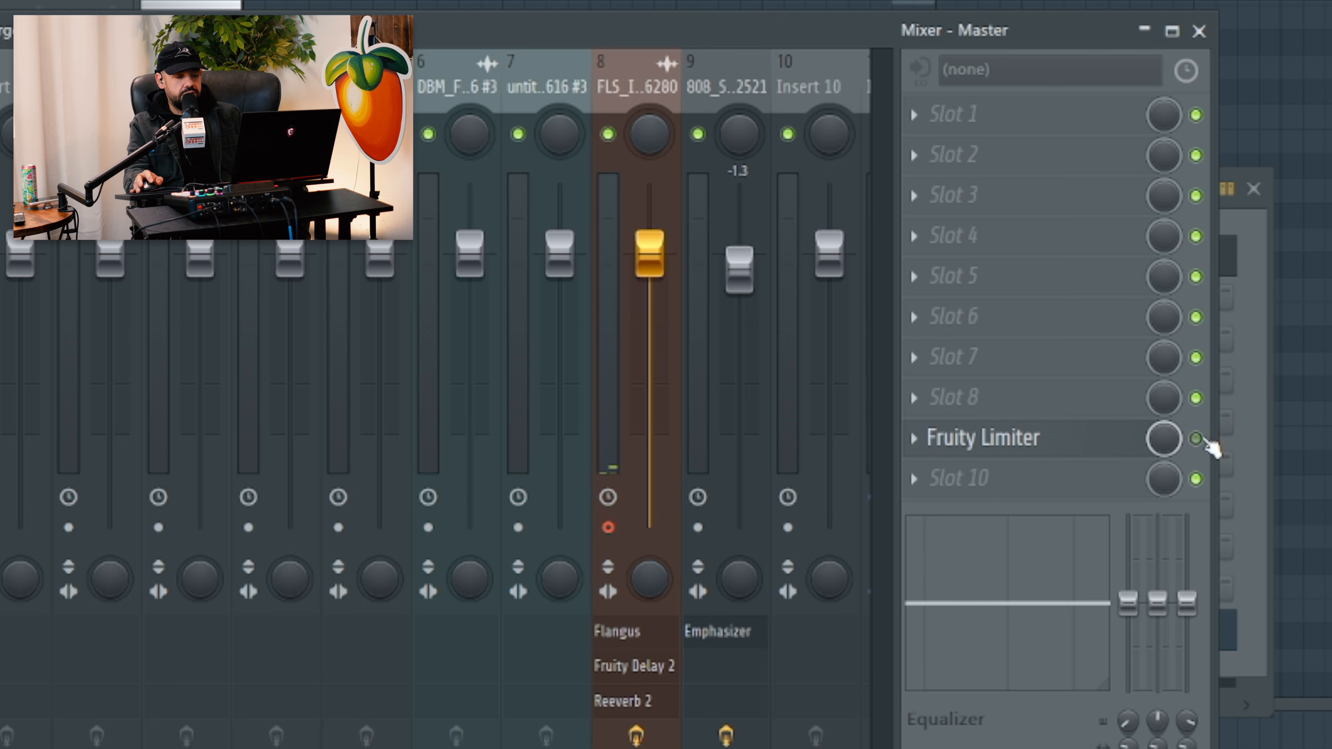
Switch off the Fruity Limiter on the Master track and load Emphasizer in slot 10
click(939, 478)
click(461, 66)
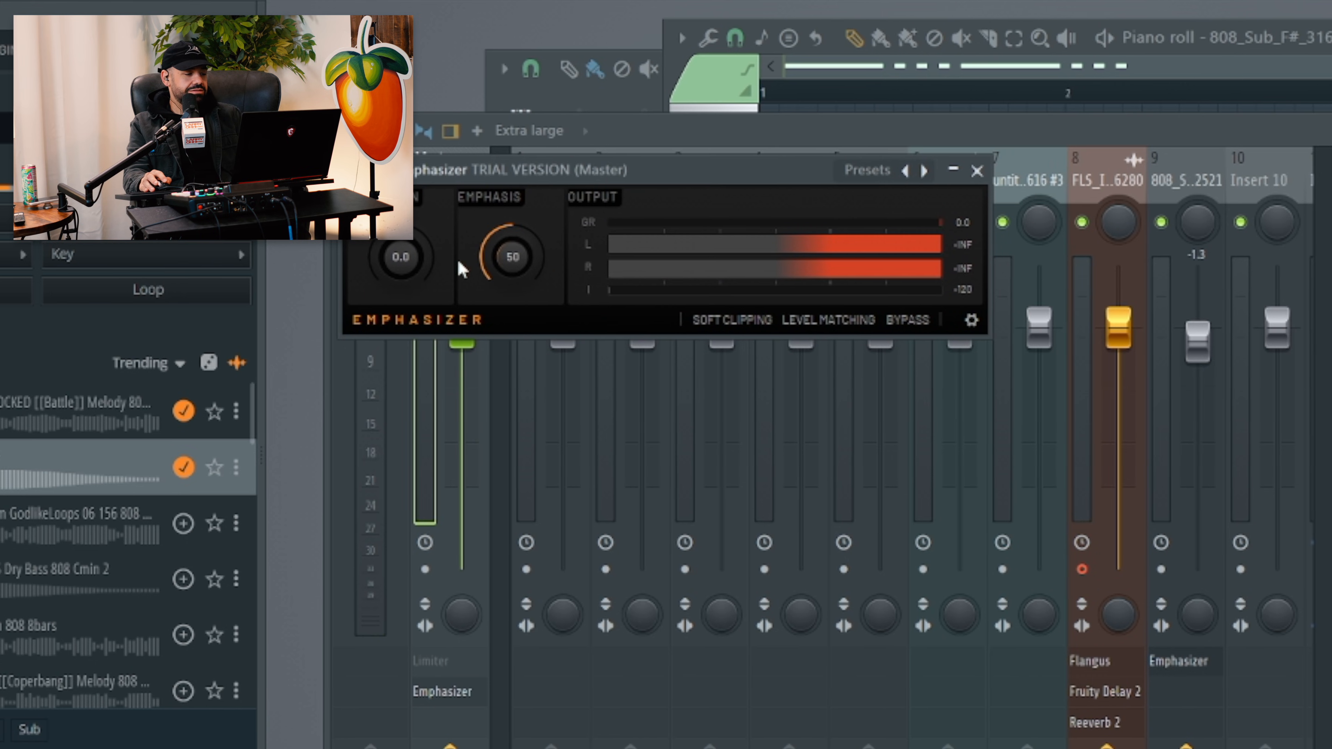
During playback, set the Master Emphasizer's input gain to 0.7, enable Soft Clipping and close the plugin window
key(space)
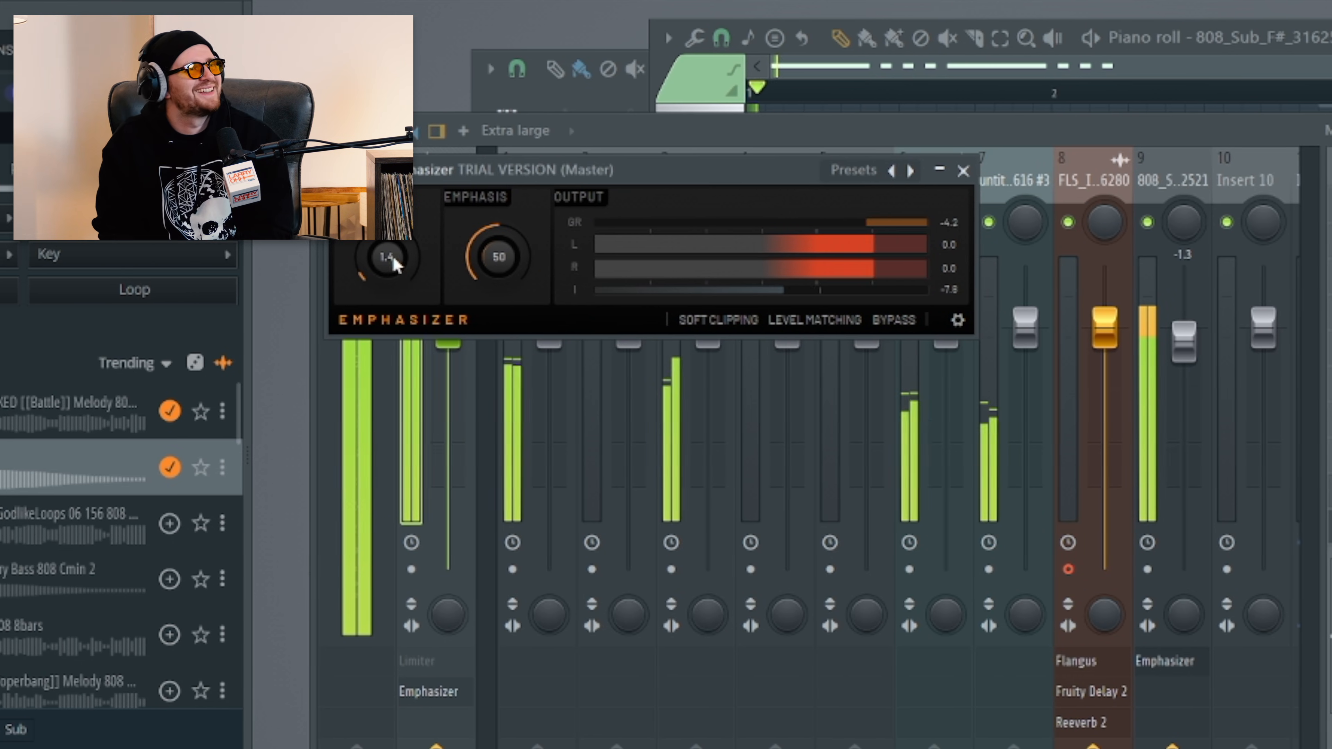
drag(390, 258, 387, 247)
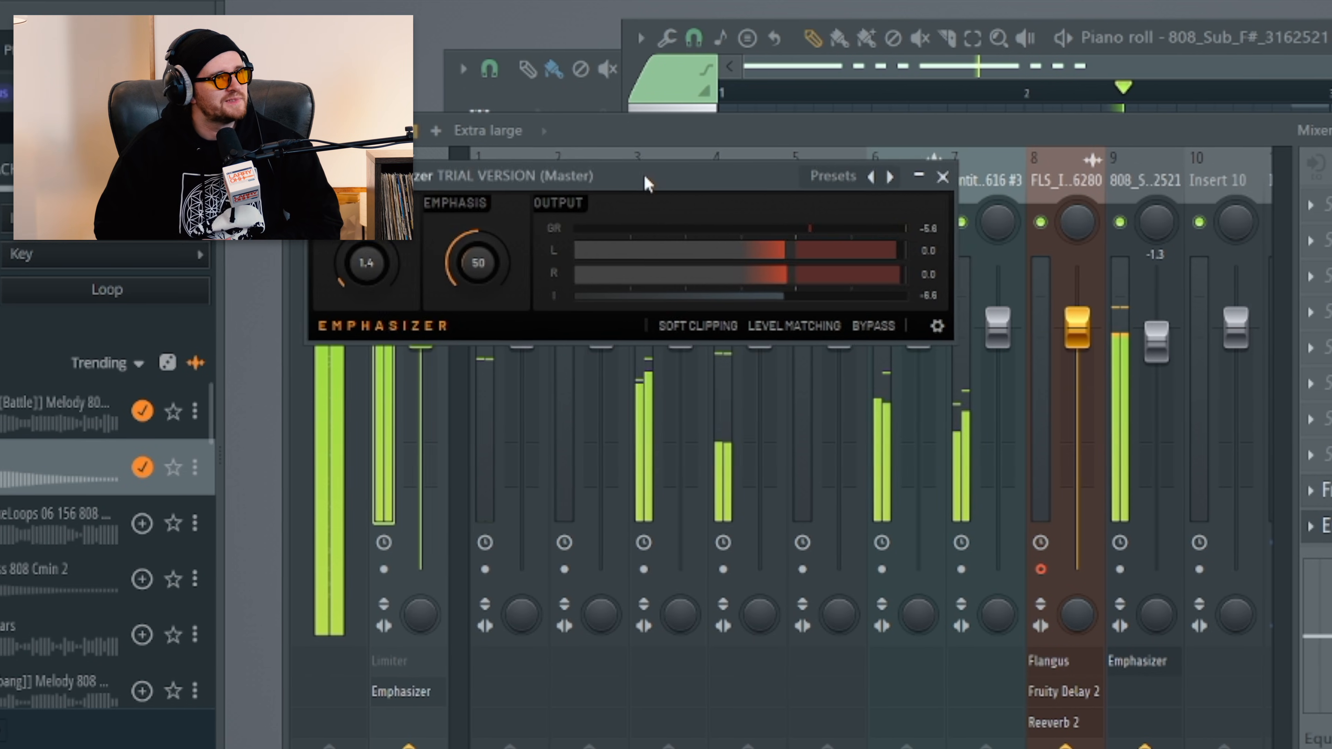
drag(644, 175, 730, 242)
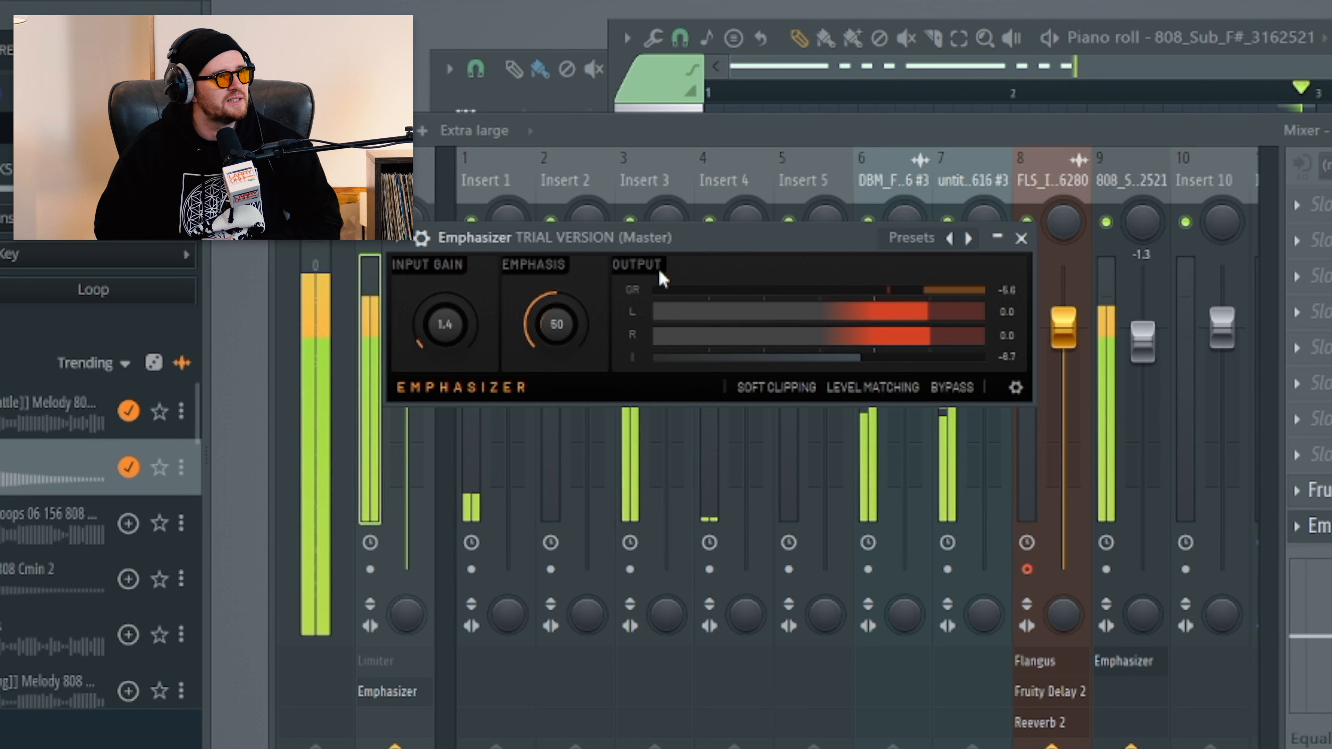
drag(447, 318, 447, 349)
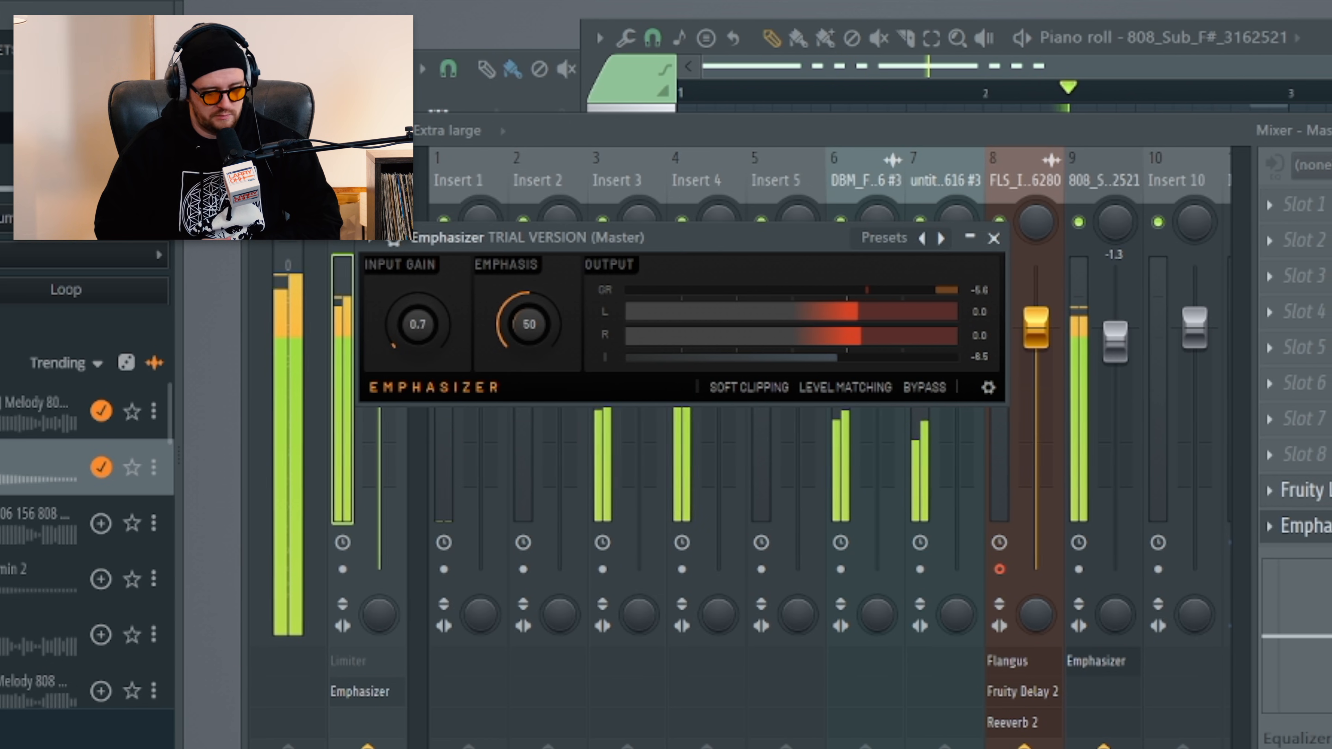
click(761, 391)
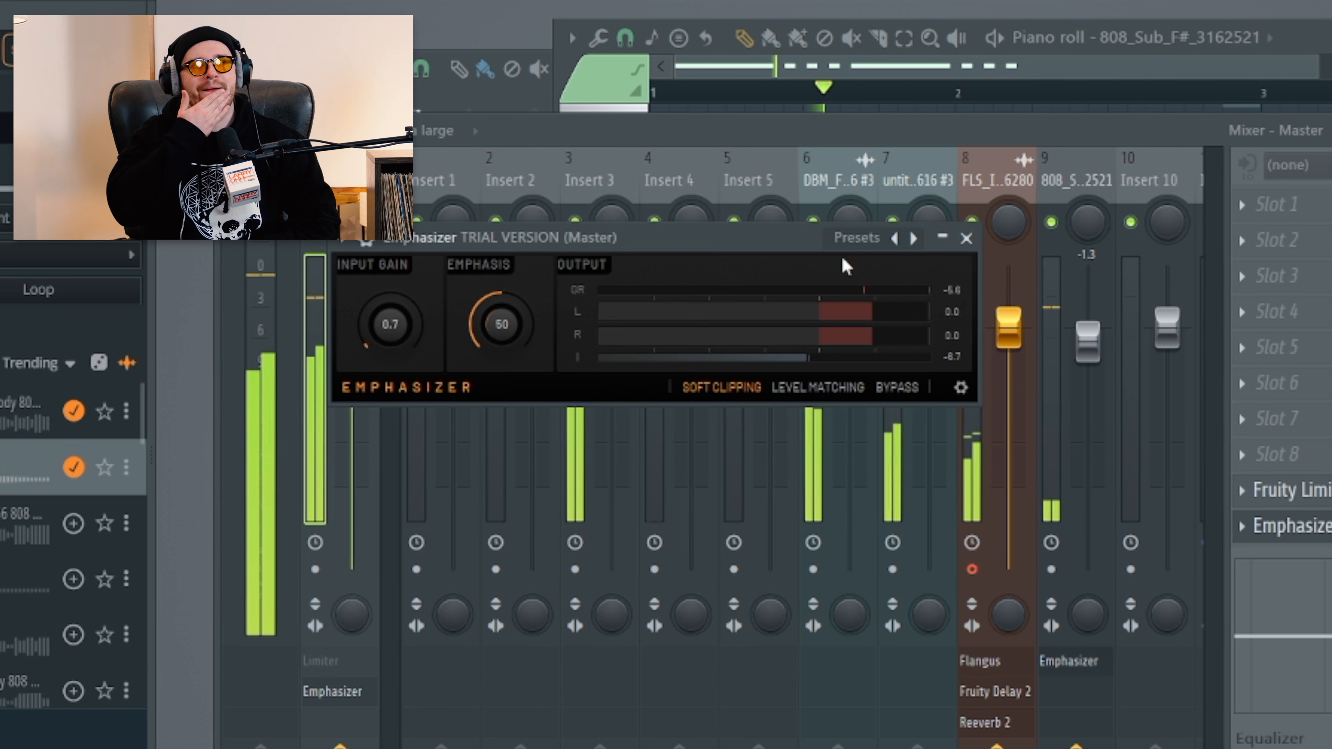
click(970, 238)
Lower the 808 sub's mixer fader to -2.9 dB and disarm recording on mixer track 8
click(1080, 180)
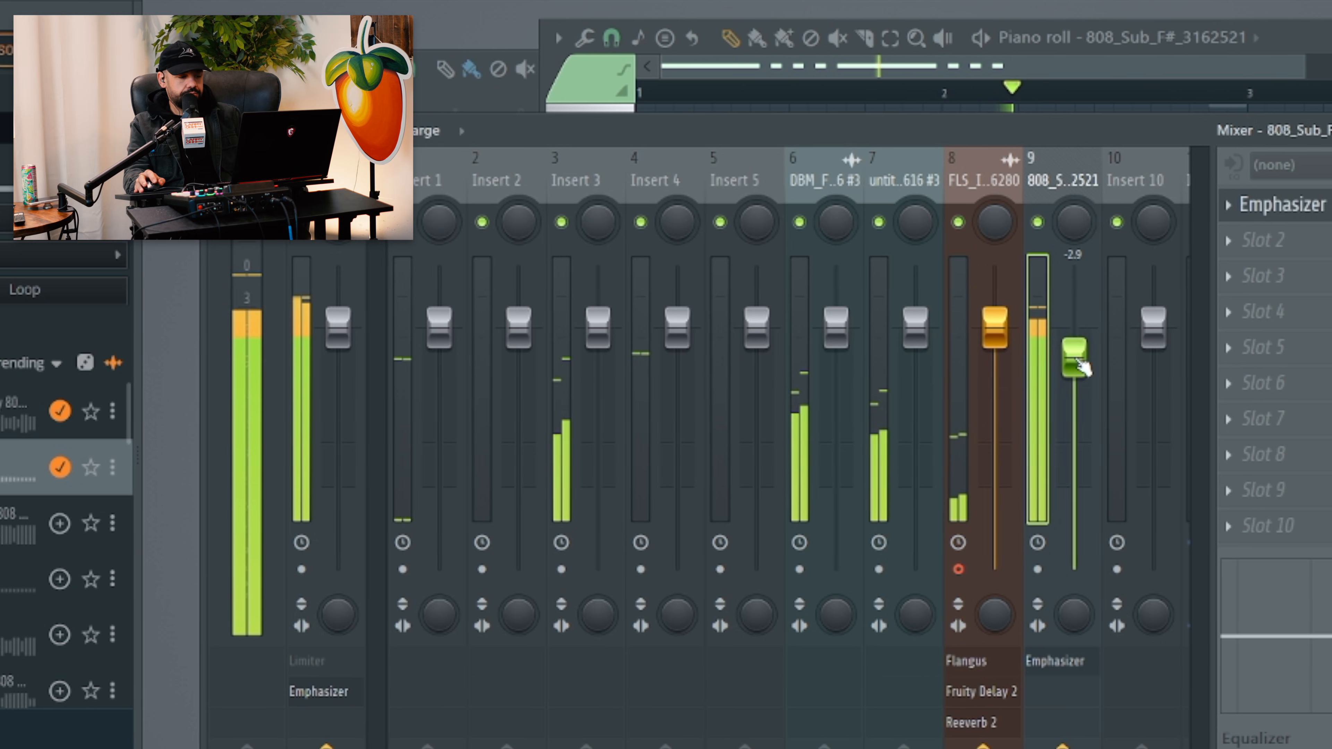
click(962, 569)
scroll(1060, 397, down, 2)
click(1063, 359)
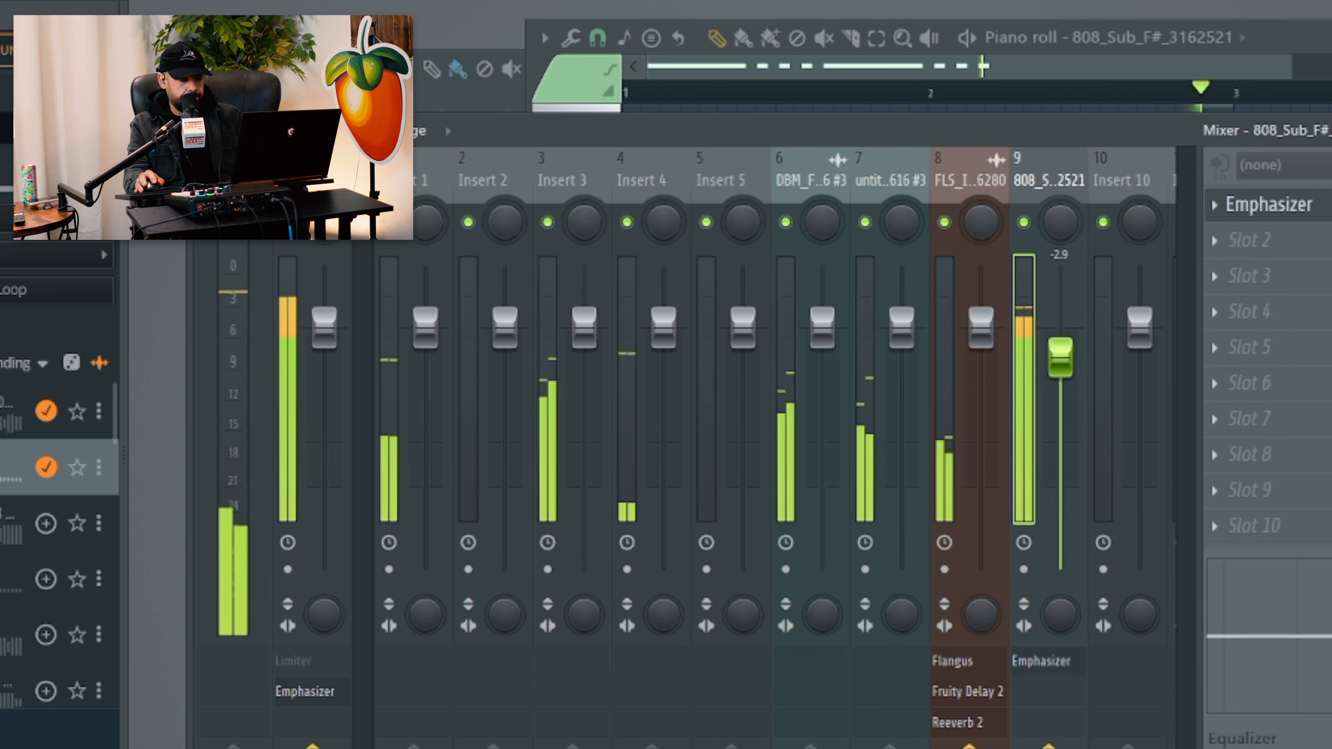